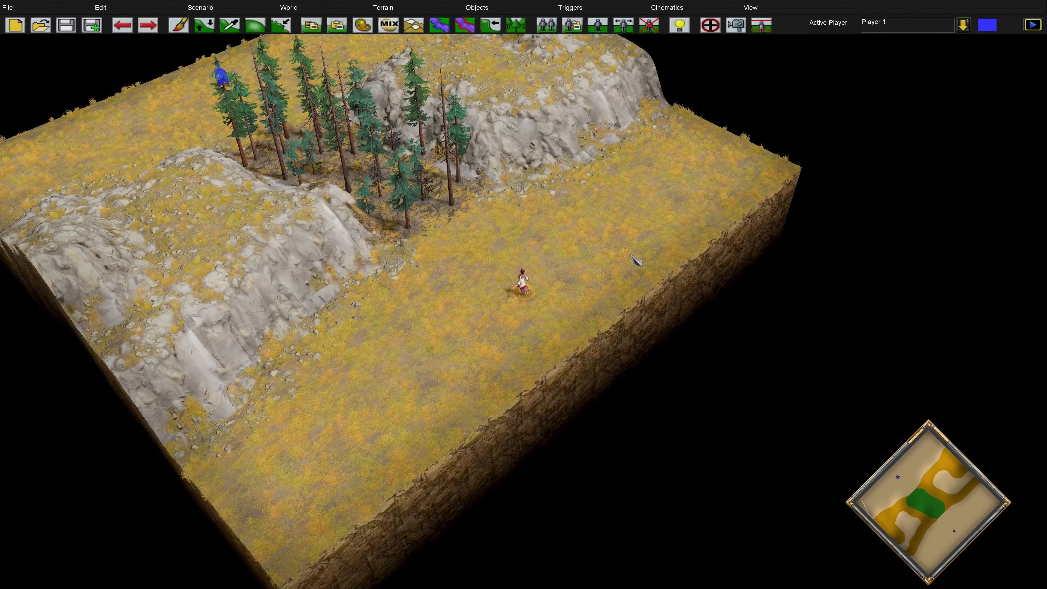
Zoom and pan the map view to survey the terrain.
{"action": "scroll", "coordinate": [636, 261], "scroll_direction": "down", "scroll_amount": 3}
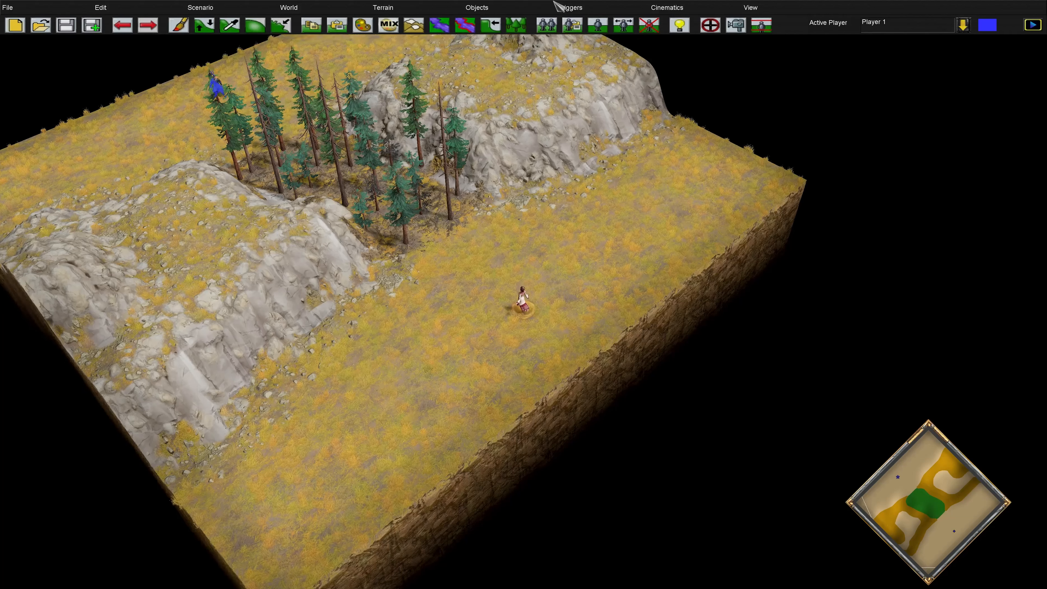
{"action": "scroll", "coordinate": [645, 461], "scroll_direction": "up", "scroll_amount": 3}
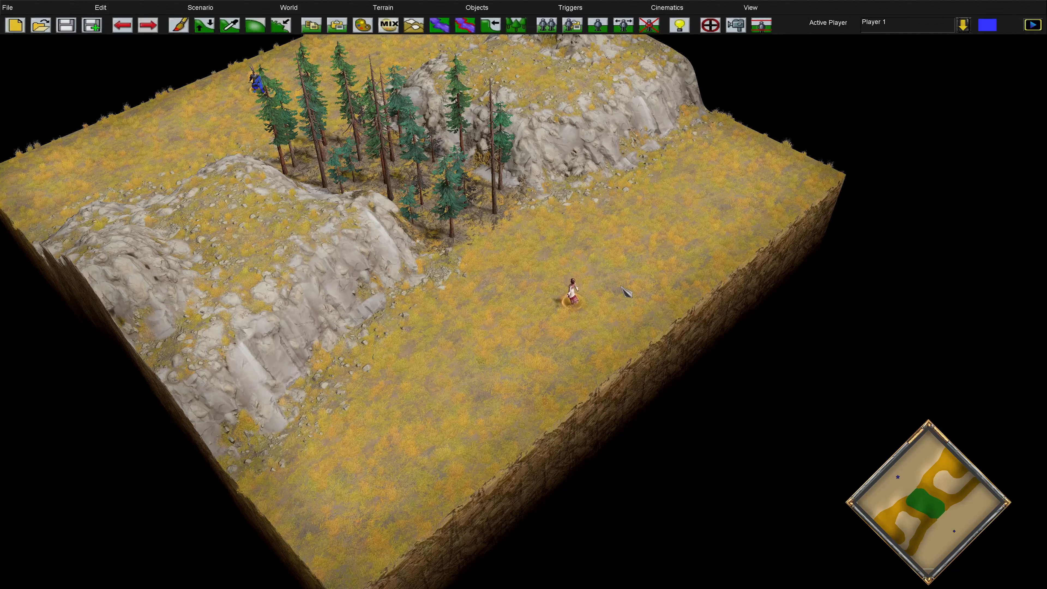
{"action": "scroll", "coordinate": [630, 294], "scroll_direction": "down", "scroll_amount": 3}
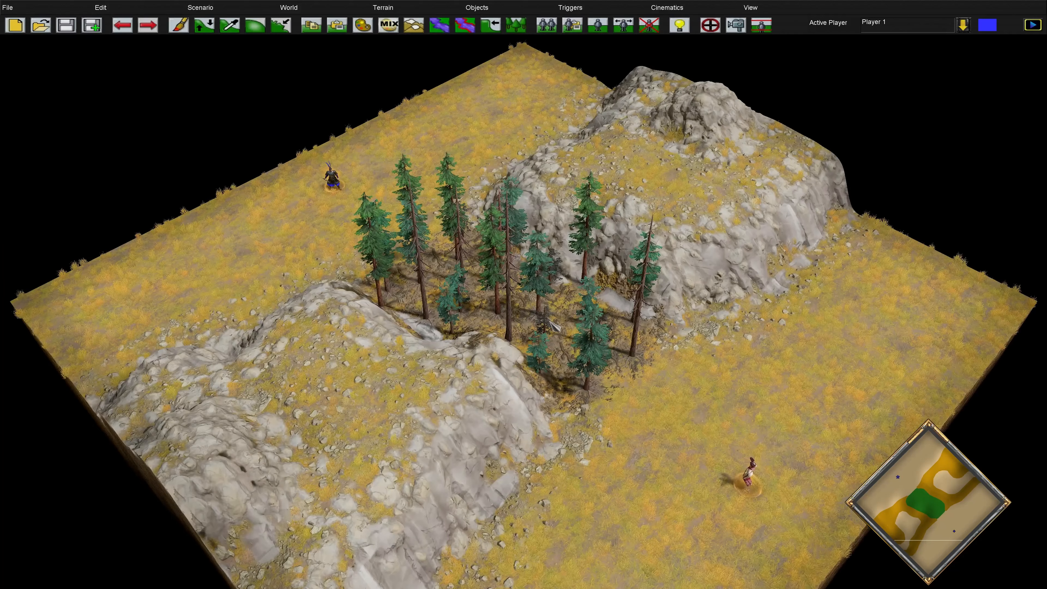
{"action": "scroll", "coordinate": [664, 357], "scroll_direction": "up", "scroll_amount": 3}
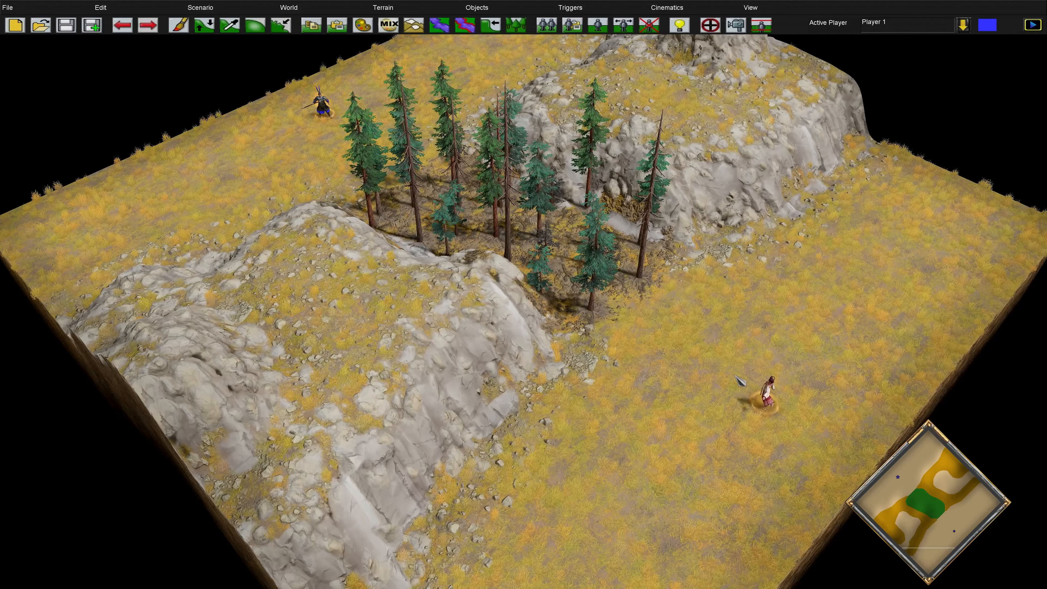
{"action": "scroll", "coordinate": [664, 357], "scroll_direction": "up", "scroll_amount": 2}
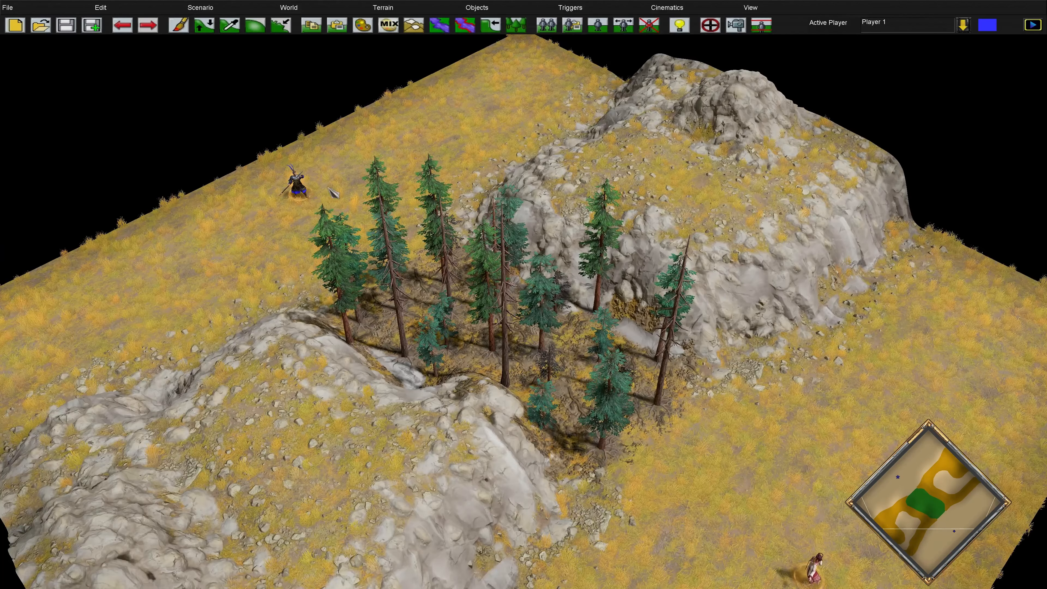
{"action": "scroll", "coordinate": [333, 193], "scroll_direction": "down", "scroll_amount": 2}
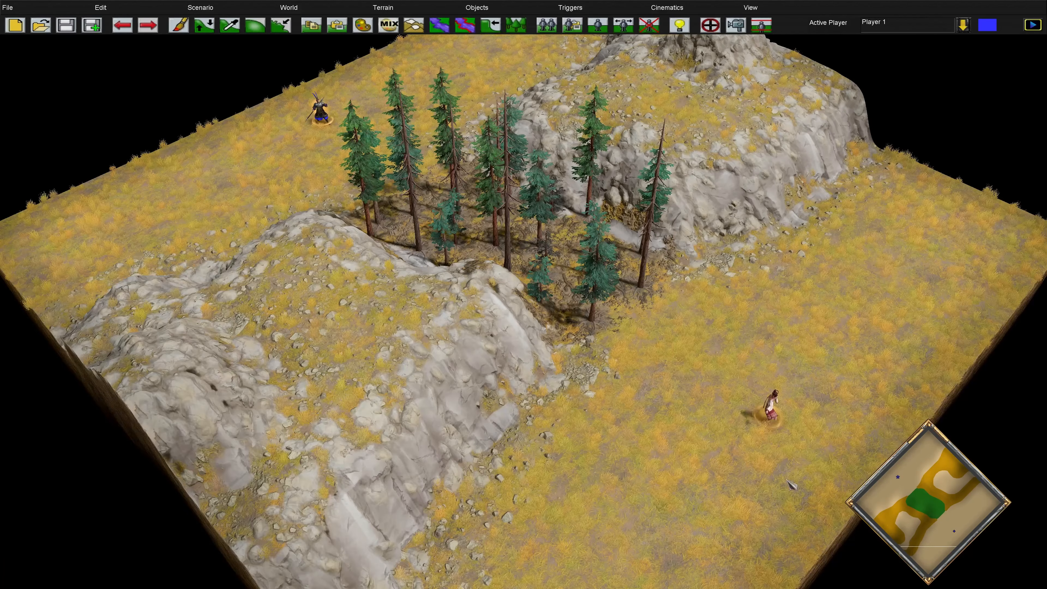
{"action": "key", "text": "Right"}
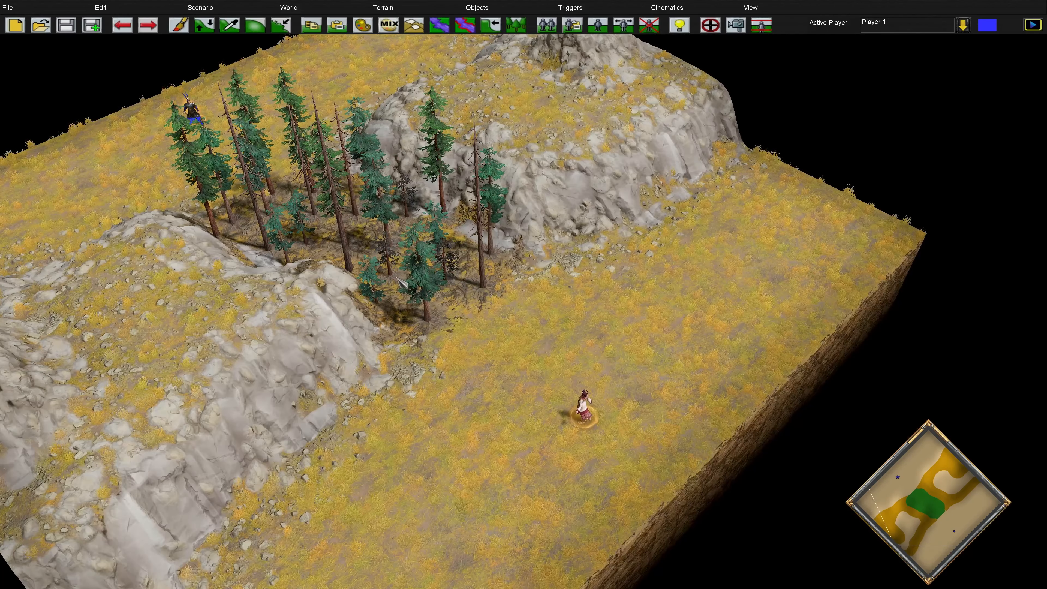
{"action": "scroll", "coordinate": [486, 210], "scroll_direction": "up", "scroll_amount": 2}
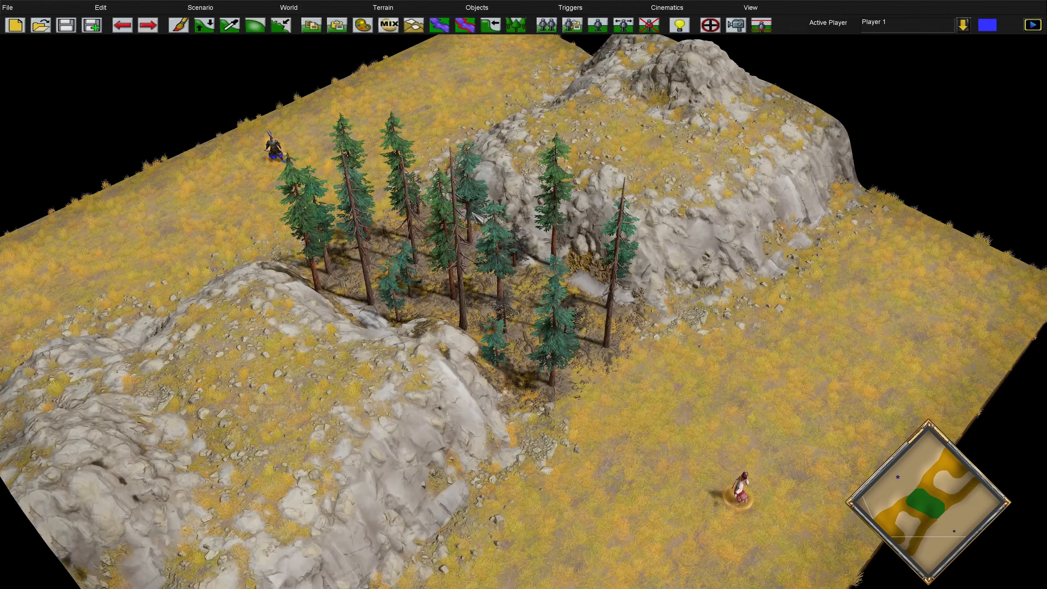
{"action": "scroll", "coordinate": [486, 210], "scroll_direction": "down", "scroll_amount": 1}
{"action": "scroll", "coordinate": [729, 190], "scroll_direction": "up", "scroll_amount": 1}
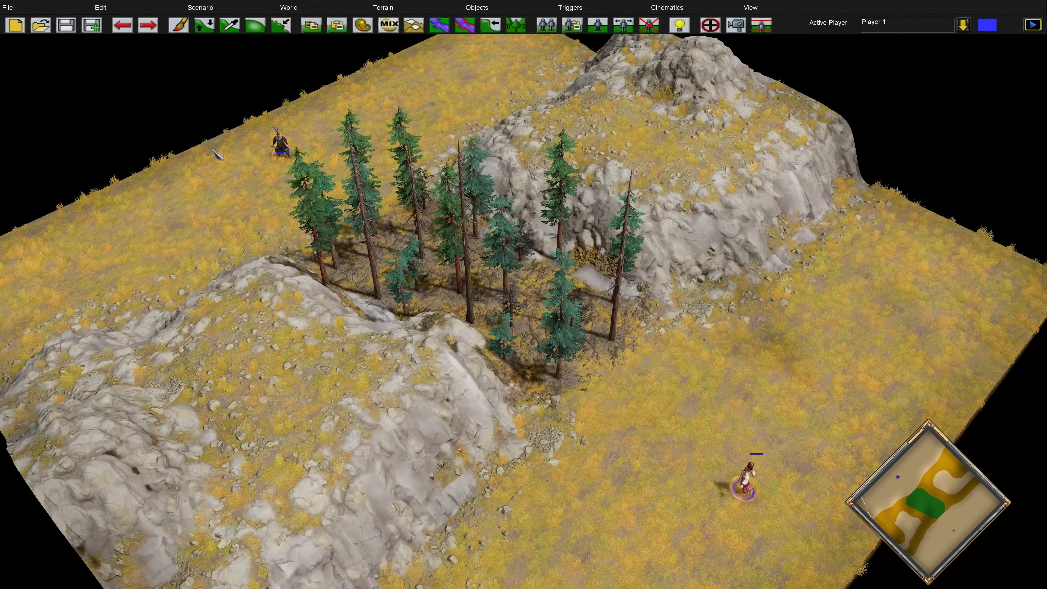
{"action": "scroll", "coordinate": [330, 206], "scroll_direction": "up", "scroll_amount": 4}
{"action": "scroll", "coordinate": [536, 309], "scroll_direction": "down", "scroll_amount": 3}
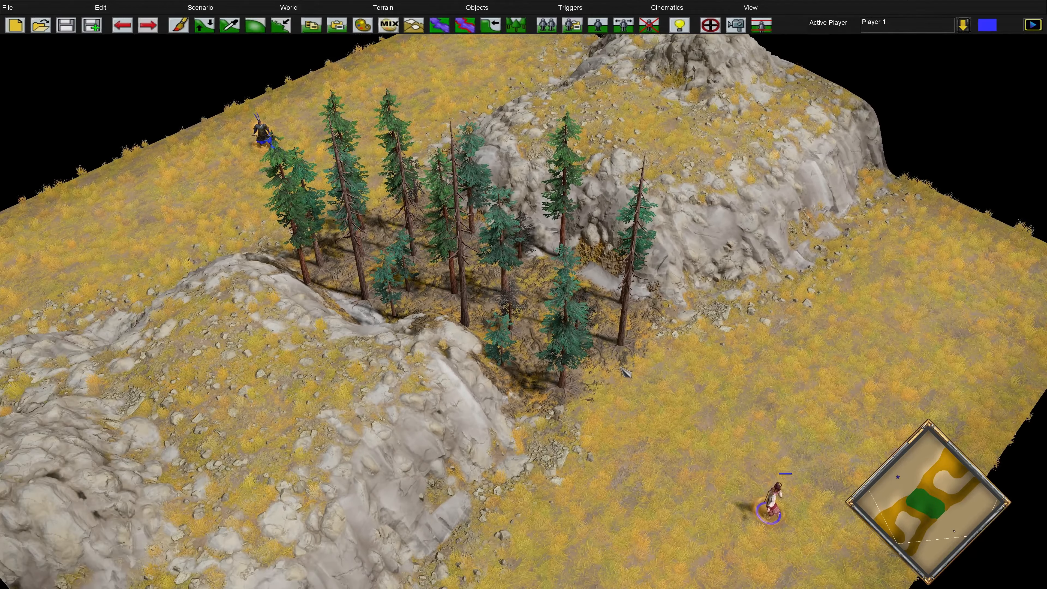
{"action": "scroll", "coordinate": [624, 373], "scroll_direction": "down", "scroll_amount": 3}
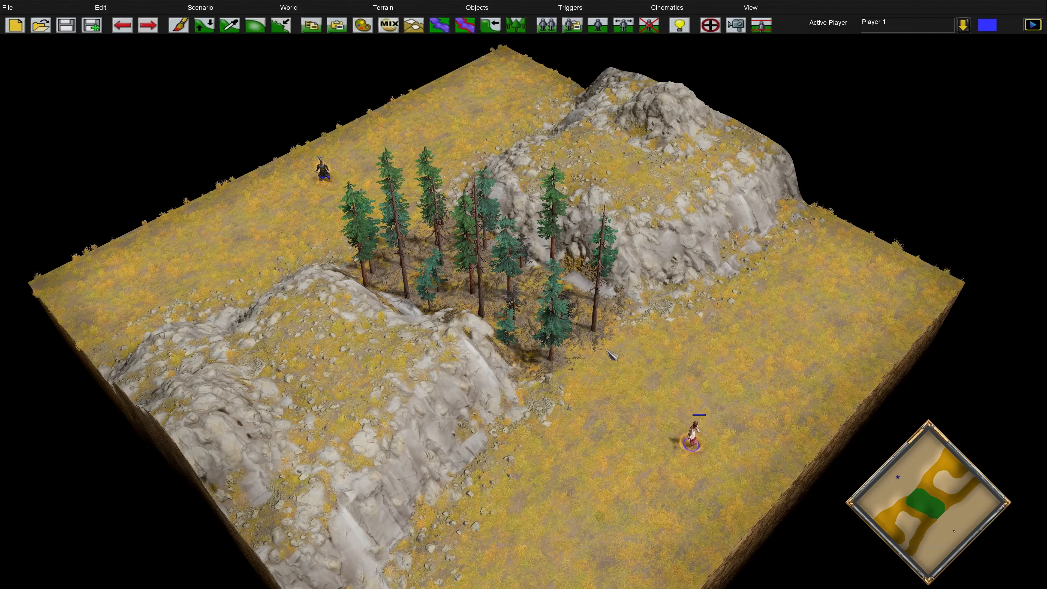
{"action": "scroll", "coordinate": [618, 348], "scroll_direction": "down", "scroll_amount": 2}
{"action": "scroll", "coordinate": [692, 431], "scroll_direction": "down", "scroll_amount": 1}
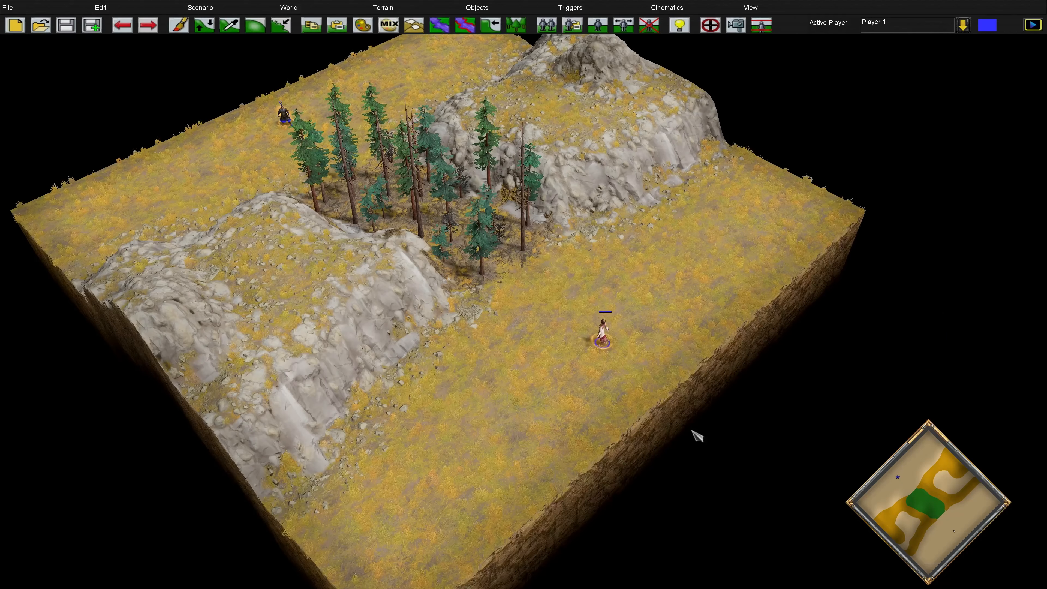
{"action": "scroll", "coordinate": [686, 420], "scroll_direction": "up", "scroll_amount": 1}
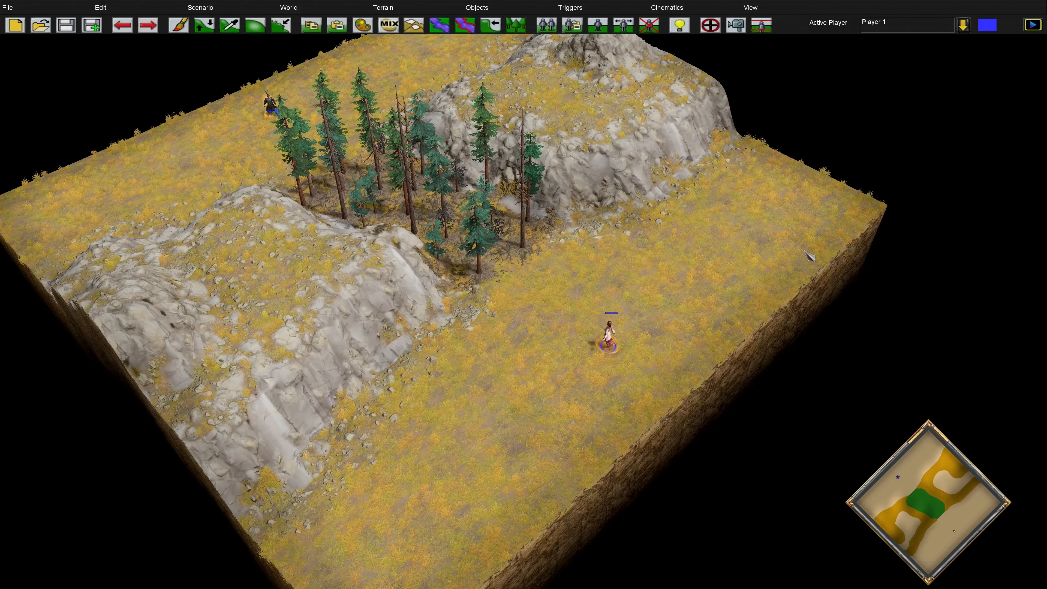
In the trigger editor, add a new looping trigger named 'removeTrees'.
{"action": "left_click", "coordinate": [572, 7]}
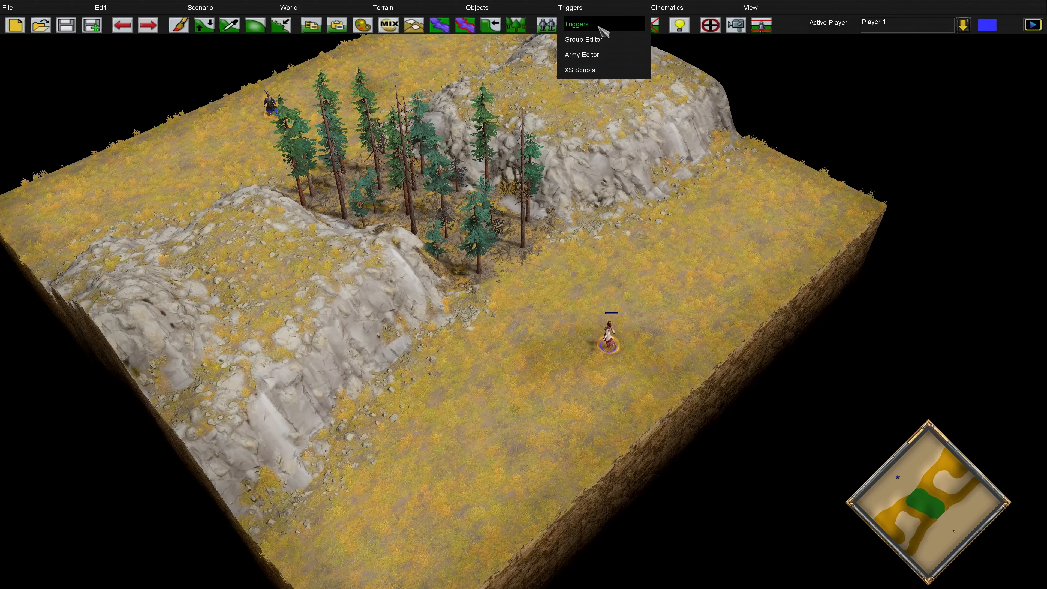
{"action": "left_click", "coordinate": [600, 28]}
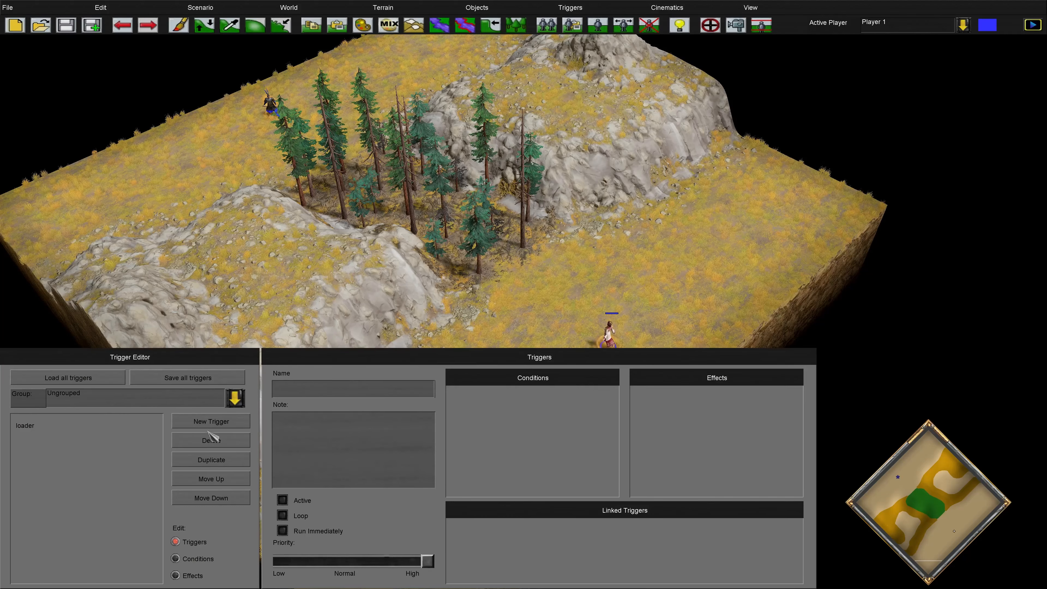
{"action": "left_click", "coordinate": [220, 423]}
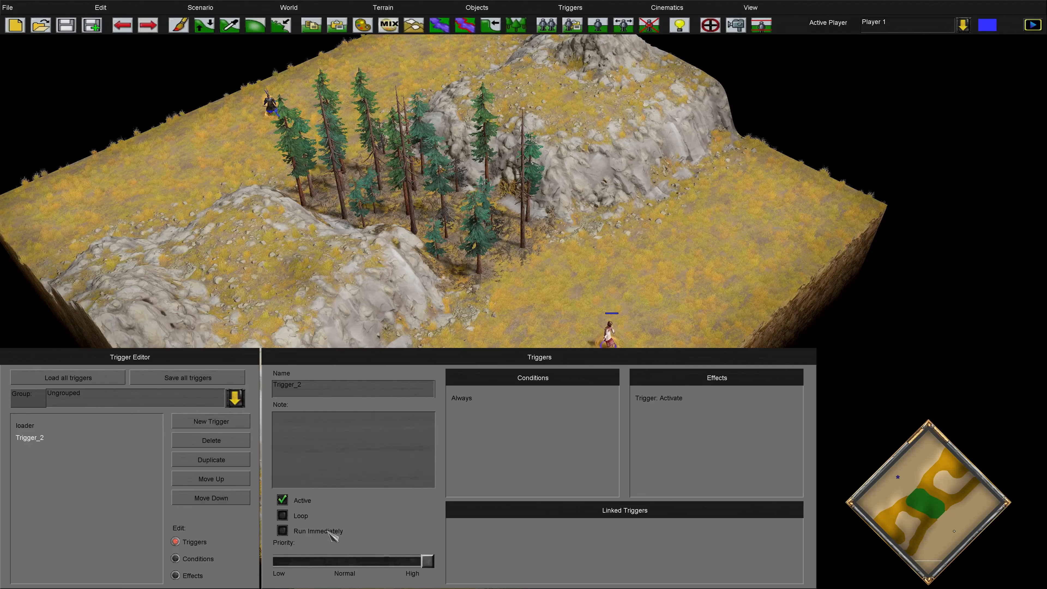
{"action": "left_click", "coordinate": [289, 517]}
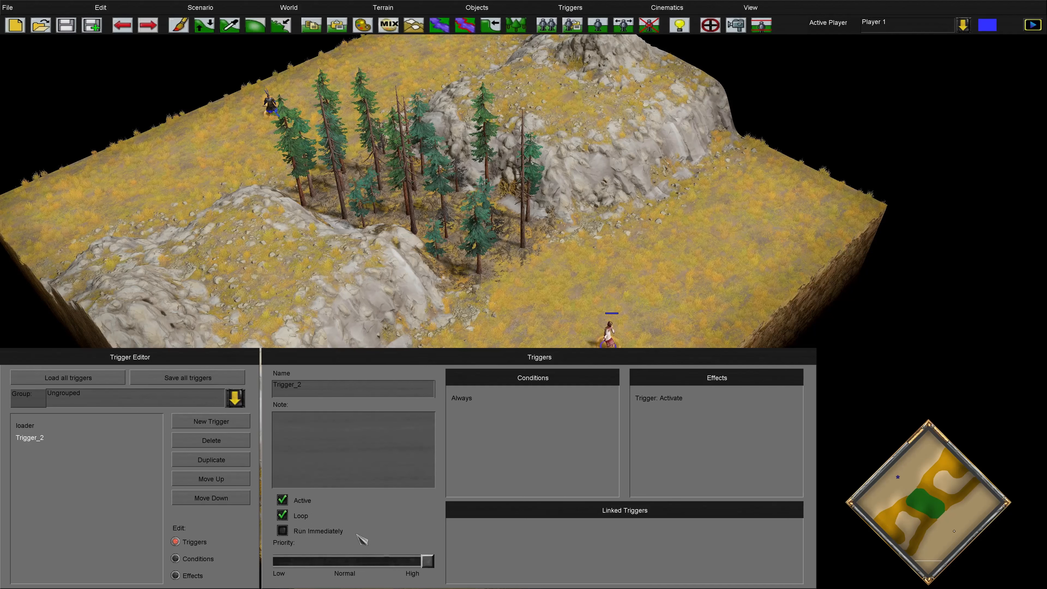
{"action": "double_click", "coordinate": [285, 387]}
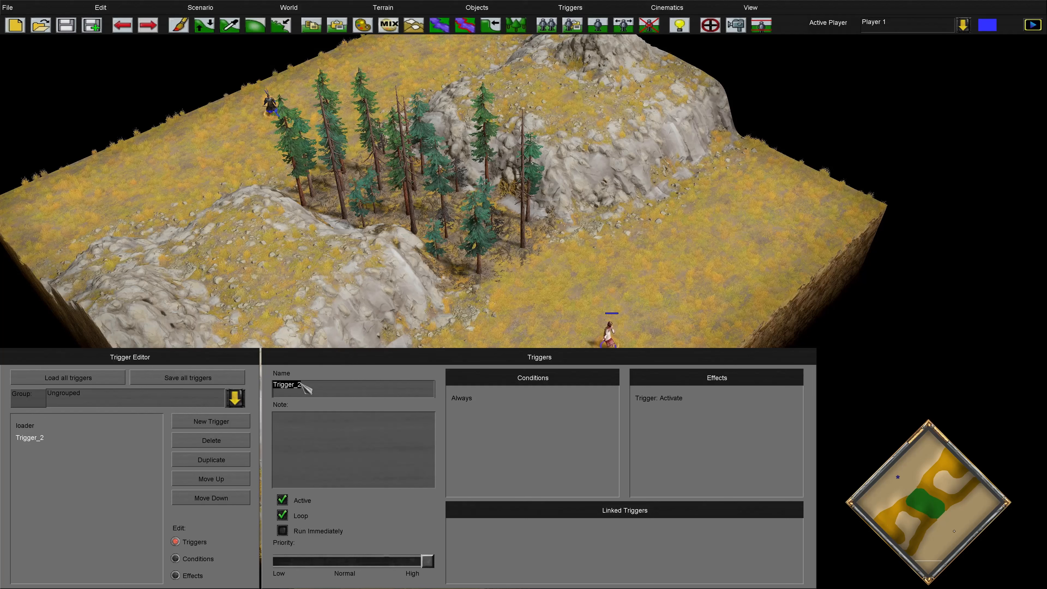
{"action": "type", "text": "removeTrees"}
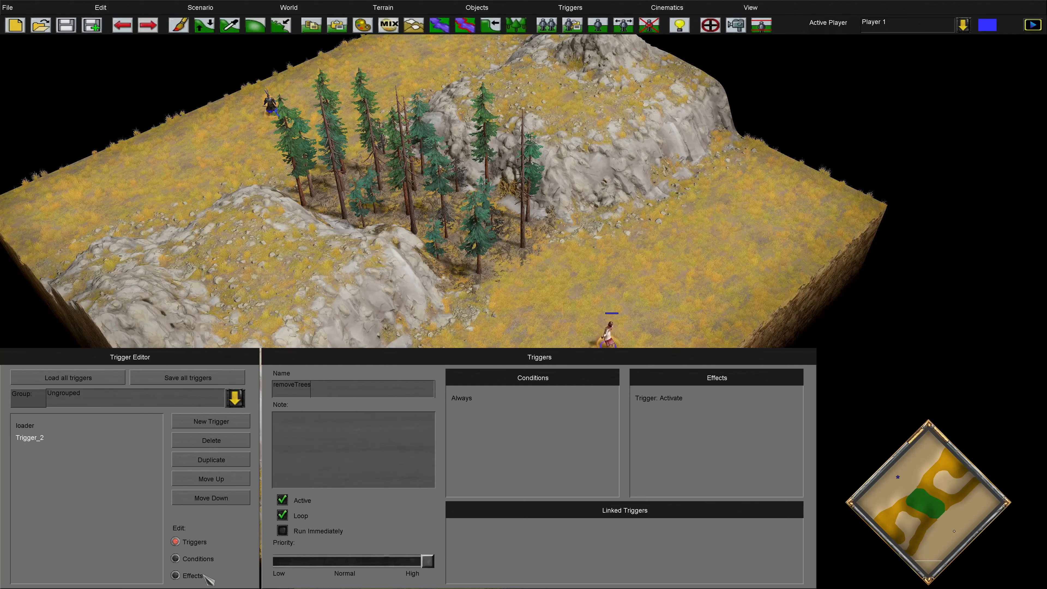
Give the trigger a KB Query NTL: Define Start { effect for player 0, then insert another effect.
{"action": "left_click", "coordinate": [181, 575]}
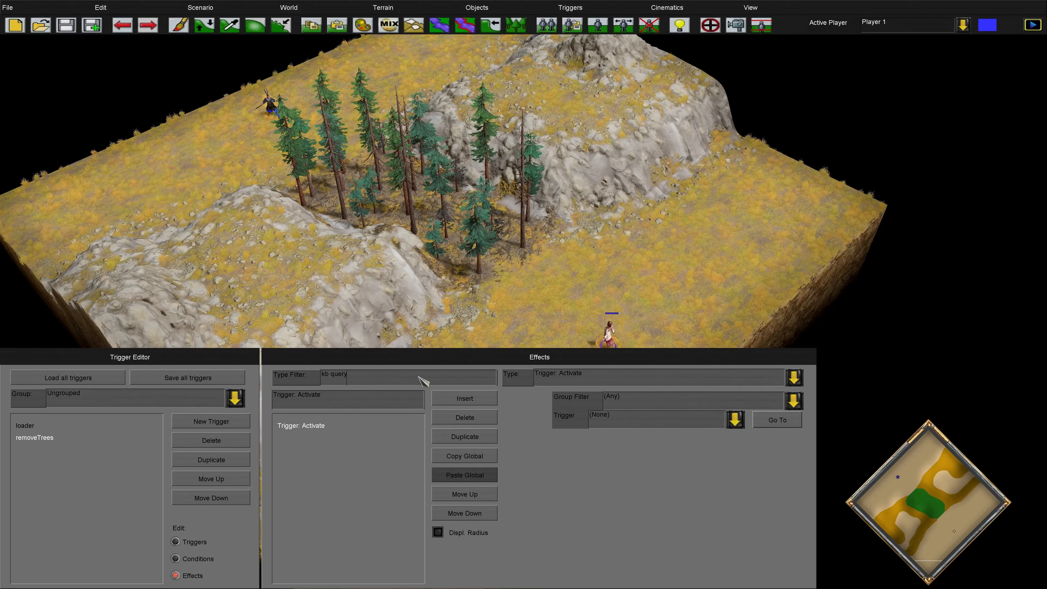
{"action": "left_click", "coordinate": [596, 380]}
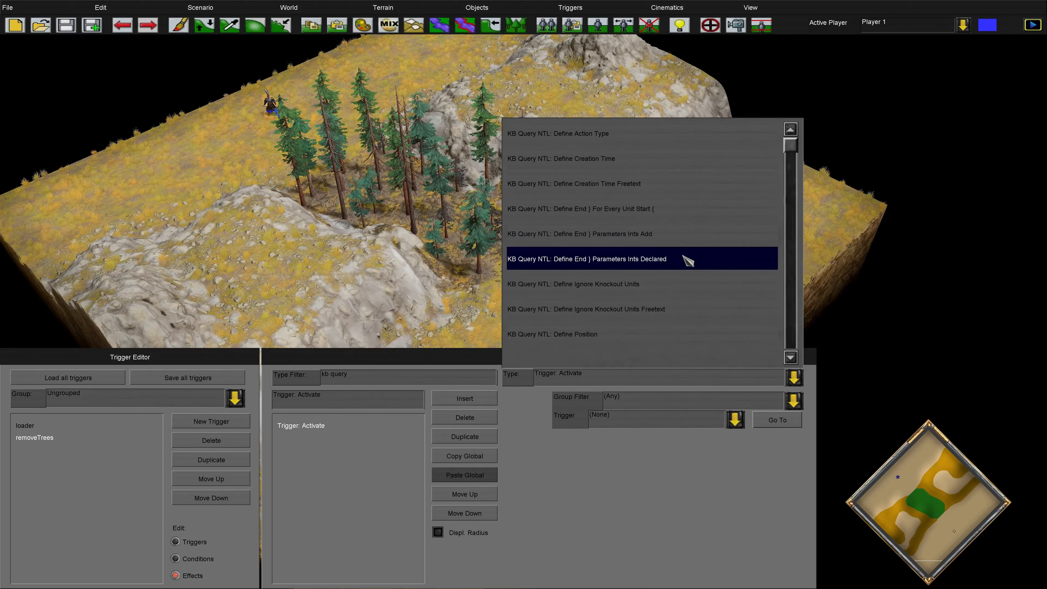
{"action": "scroll", "coordinate": [688, 259], "scroll_direction": "down", "scroll_amount": 5}
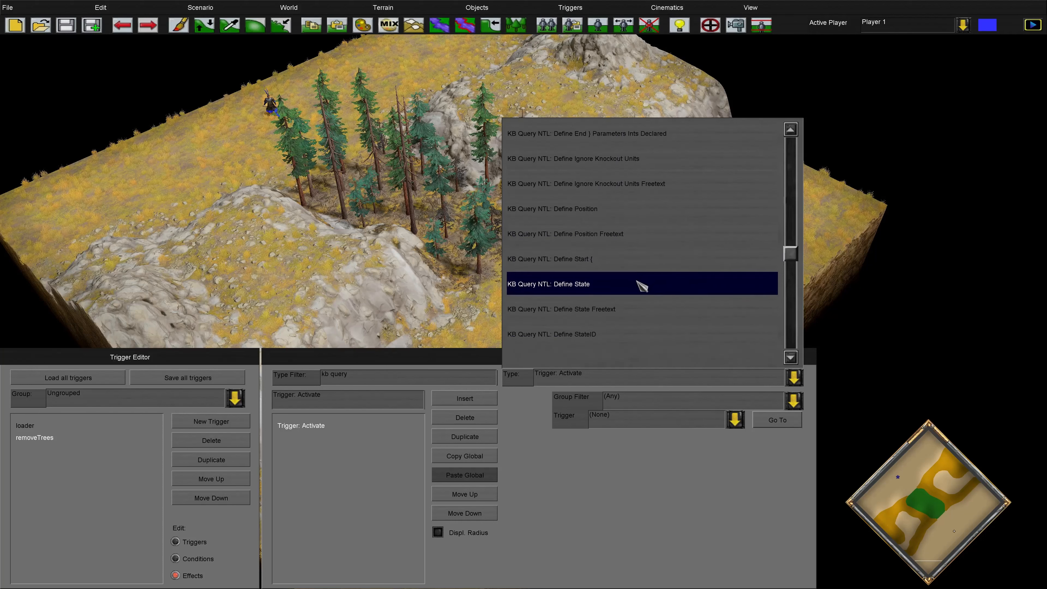
{"action": "scroll", "coordinate": [642, 286], "scroll_direction": "down", "scroll_amount": 1}
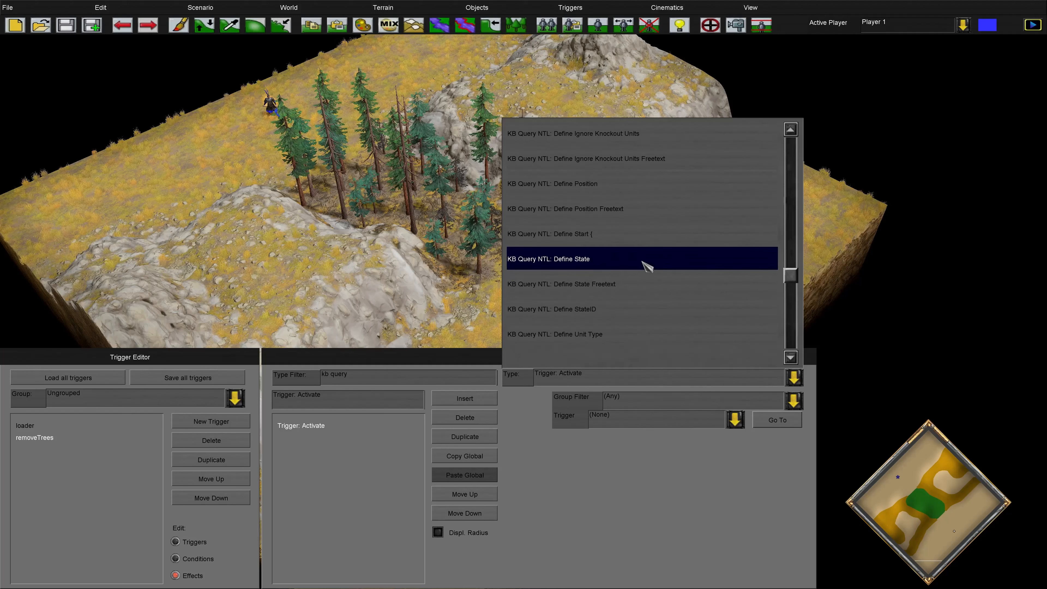
{"action": "left_click", "coordinate": [642, 240]}
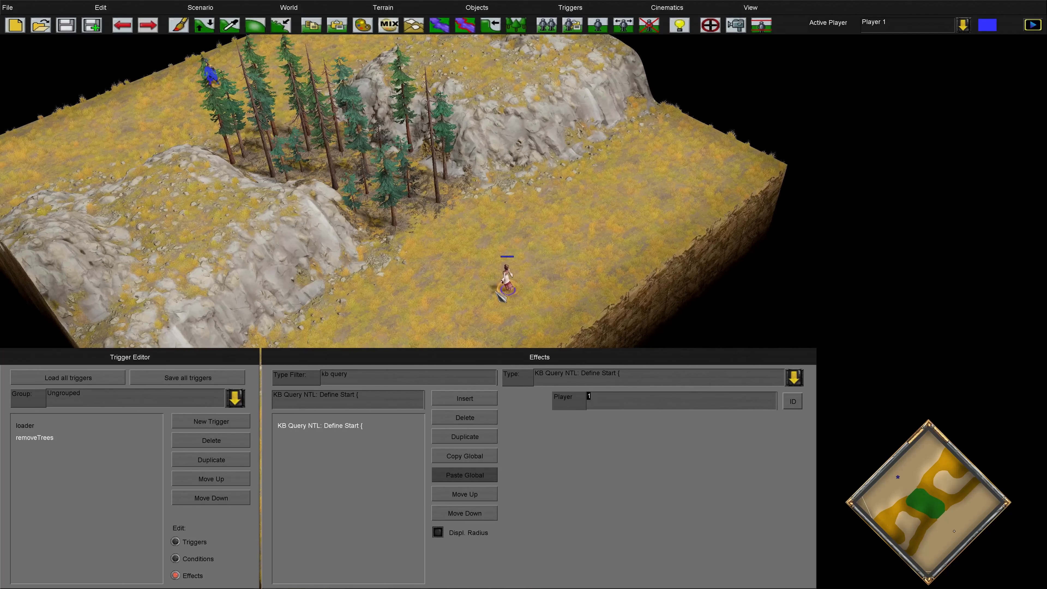
{"action": "type", "text": "0"}
{"action": "left_click", "coordinate": [480, 400]}
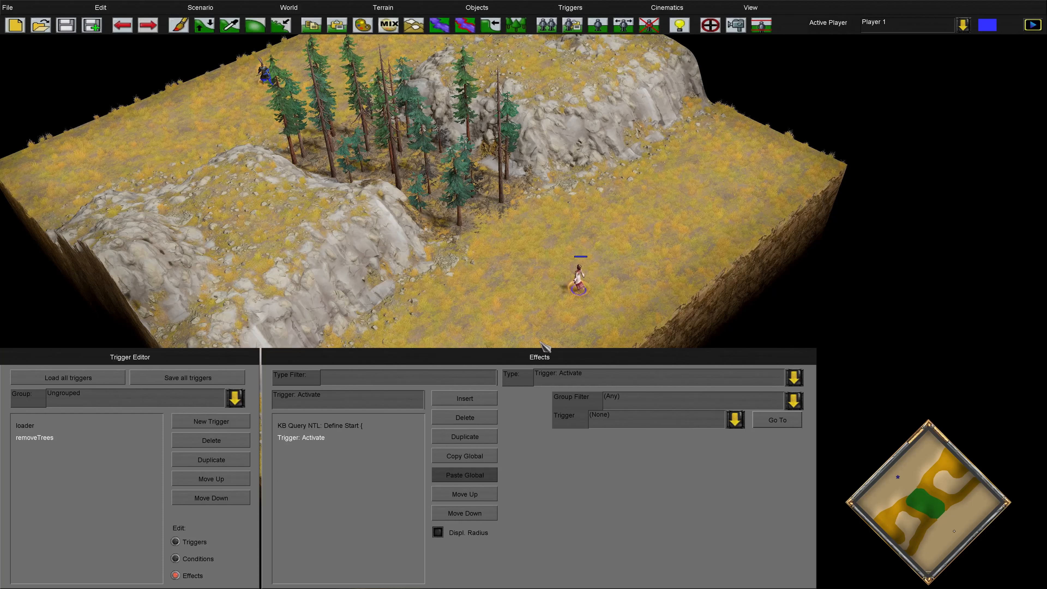
Make the effect Variable: Declare Vector From Unit Position named 'v', then insert another effect.
{"action": "left_click", "coordinate": [461, 381]}
{"action": "type", "text": "decla"}
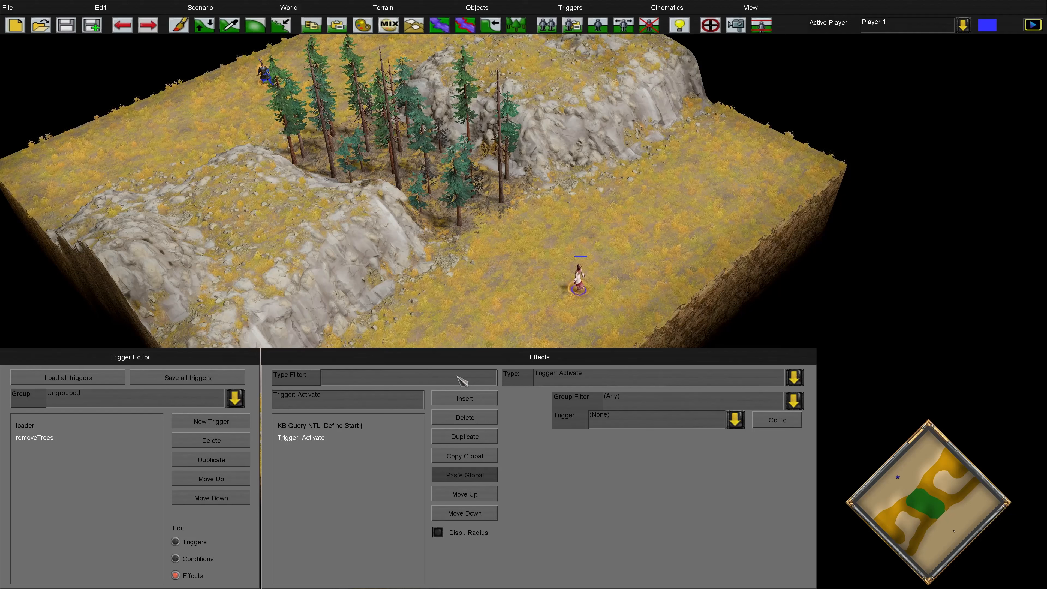
{"action": "type", "text": "re"}
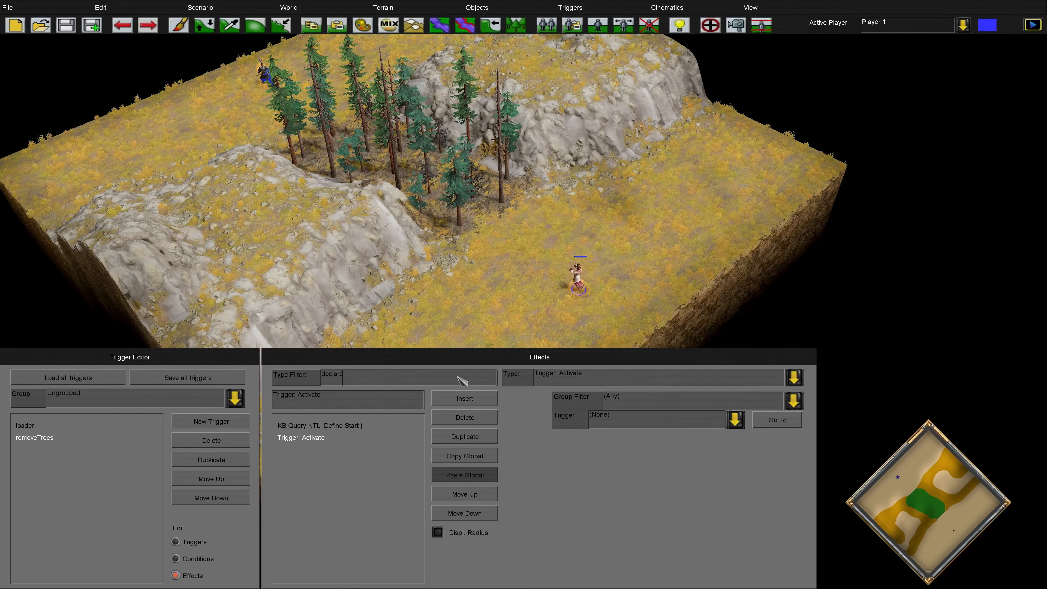
{"action": "type", "text": " vector"}
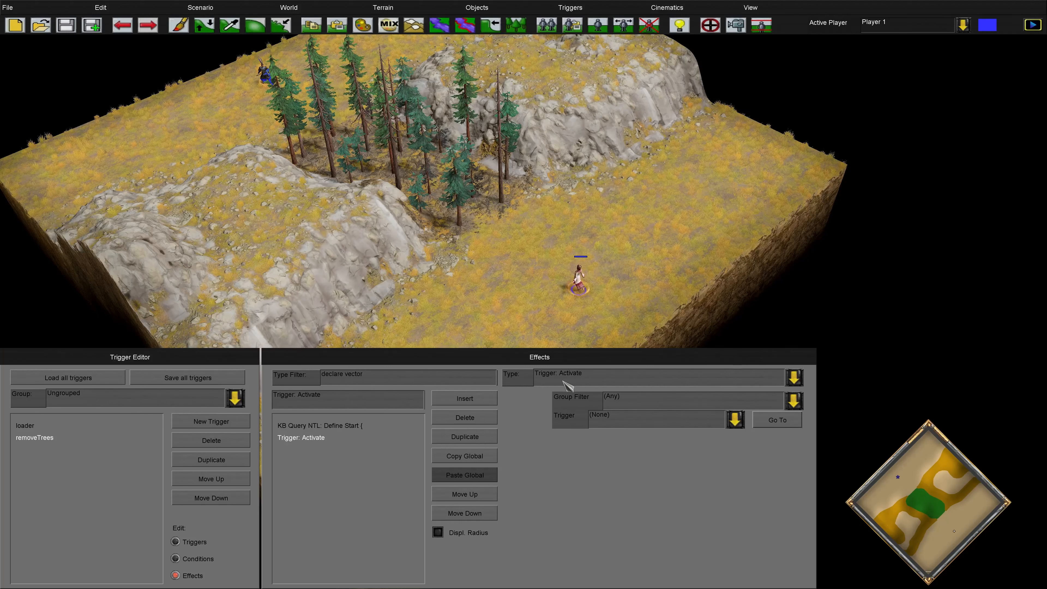
{"action": "left_click", "coordinate": [551, 378]}
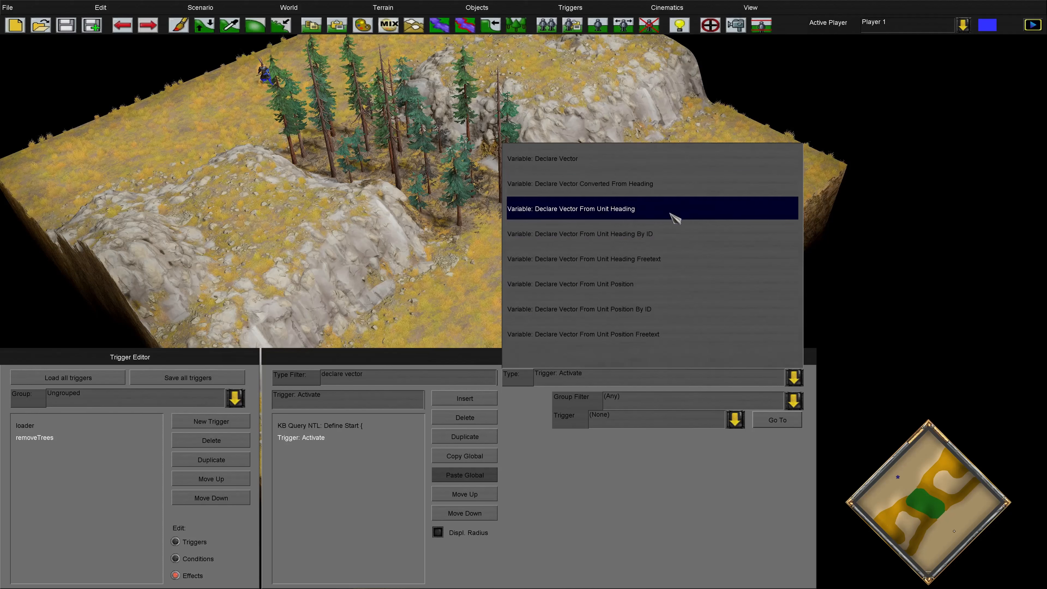
{"action": "left_click", "coordinate": [668, 284]}
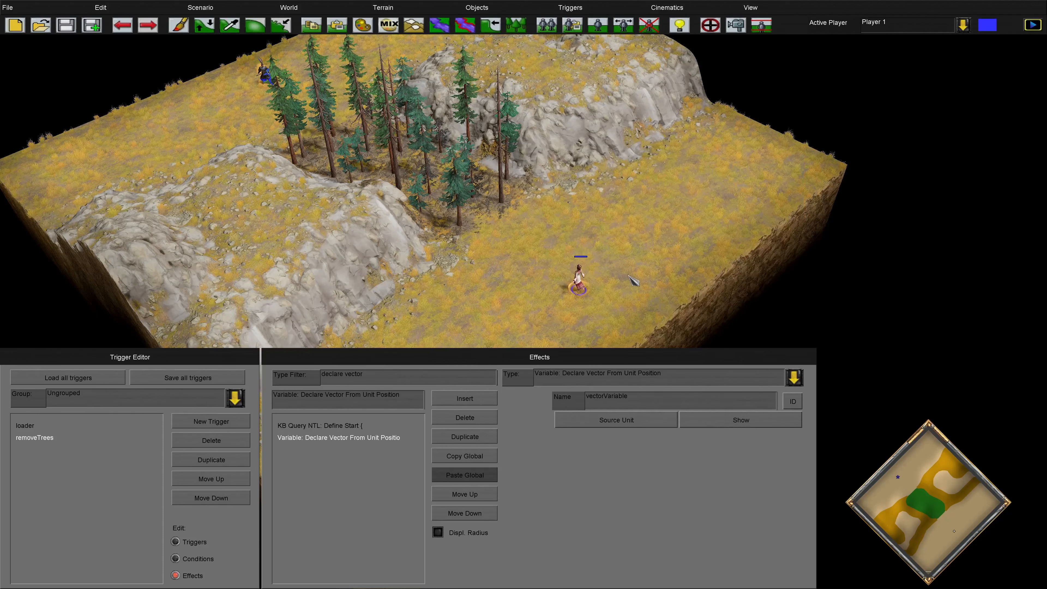
{"action": "left_click", "coordinate": [724, 421]}
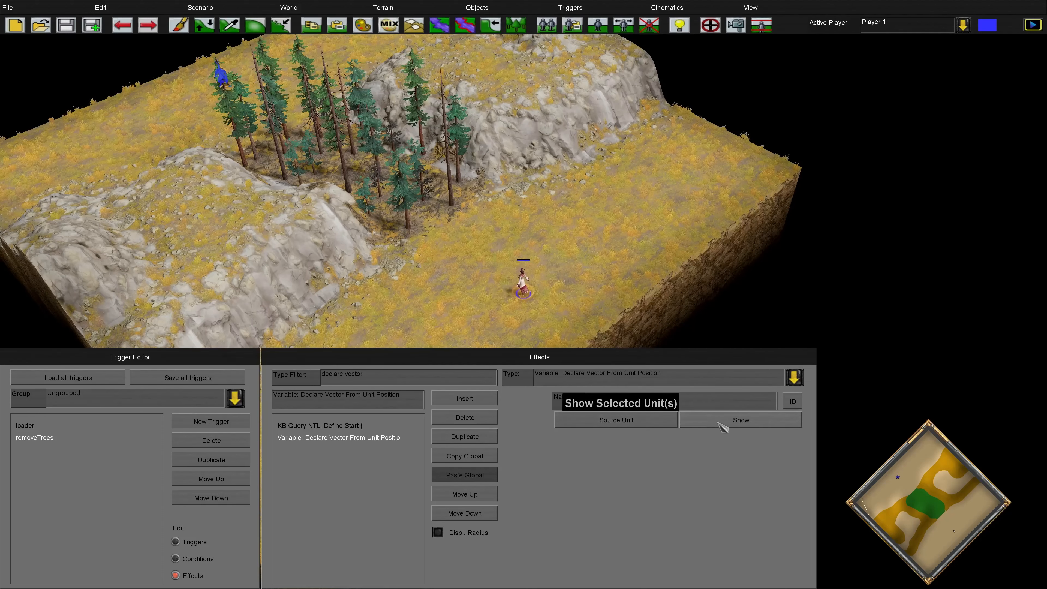
{"action": "double_click", "coordinate": [582, 399]}
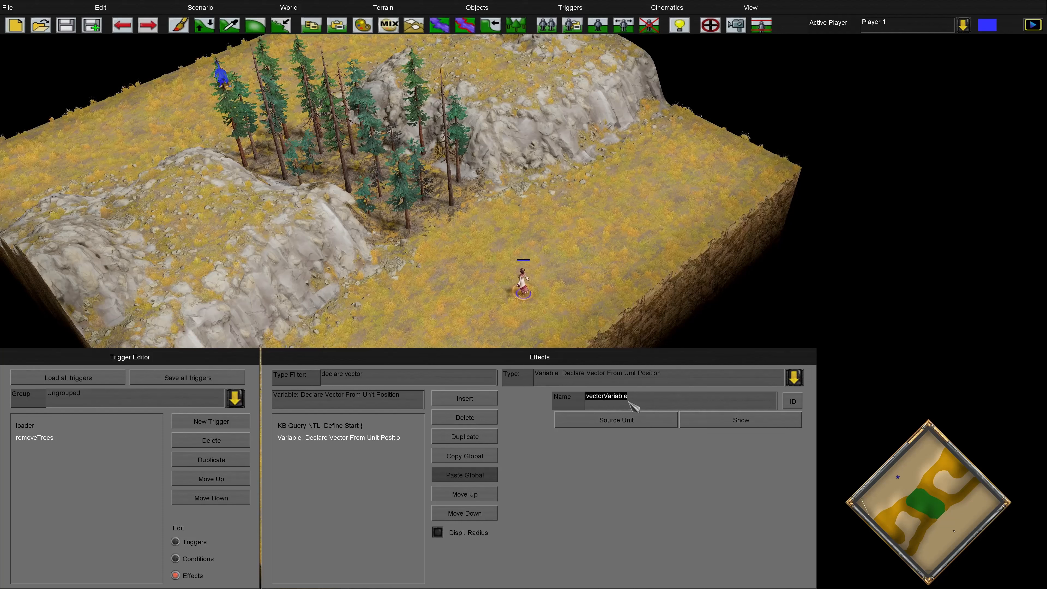
{"action": "type", "text": "v"}
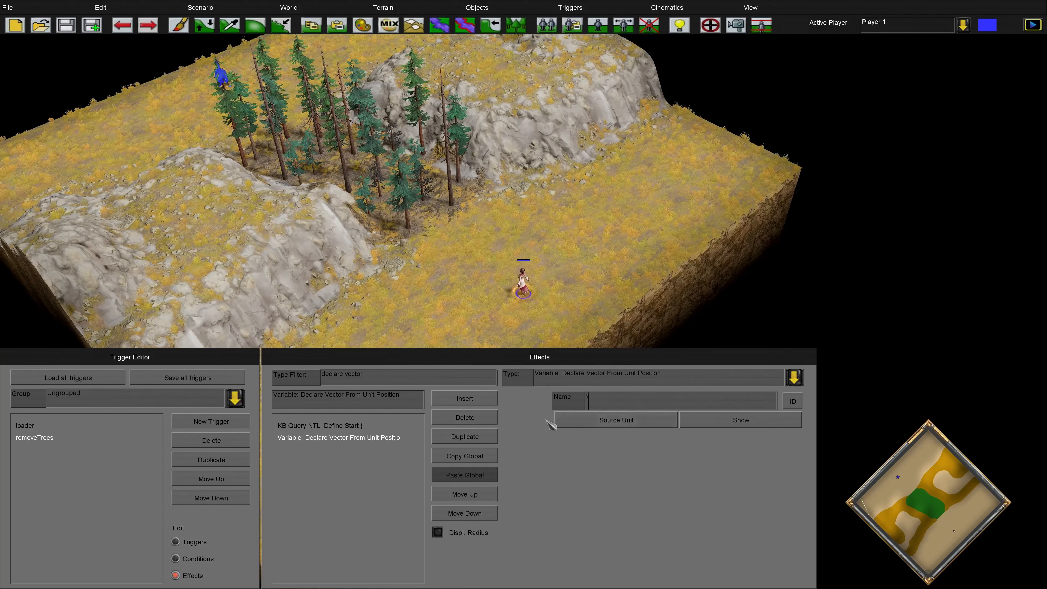
{"action": "left_click", "coordinate": [478, 398]}
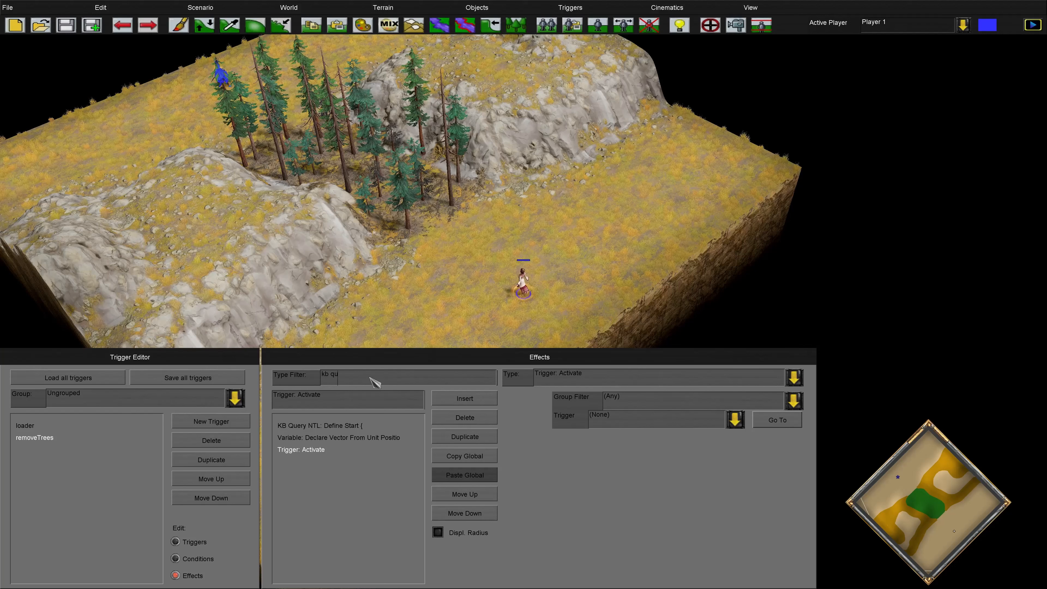
Set the new effect's type to KB Query NTL: Define Position Freetext.
{"action": "type", "text": "ery"}
{"action": "left_click", "coordinate": [674, 381]}
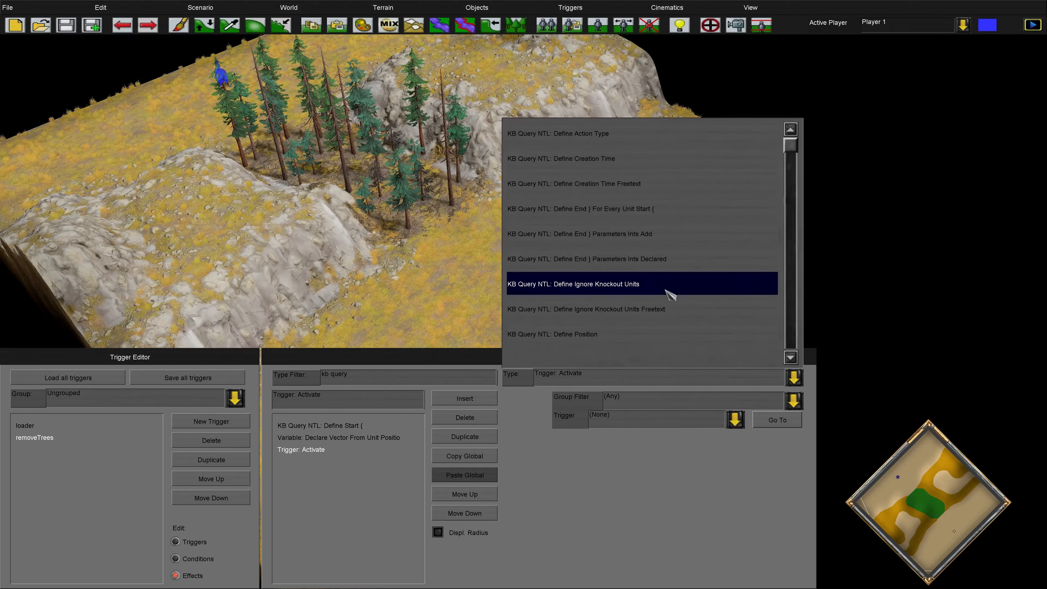
{"action": "scroll", "coordinate": [670, 294], "scroll_direction": "down", "scroll_amount": 4}
{"action": "left_click", "coordinate": [627, 235]}
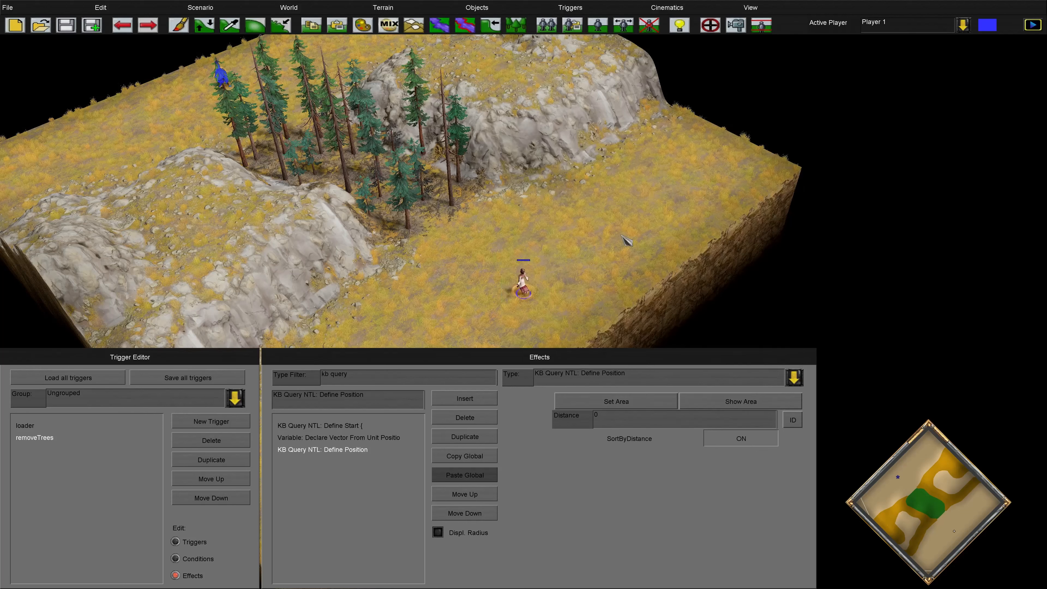
{"action": "left_click", "coordinate": [626, 375]}
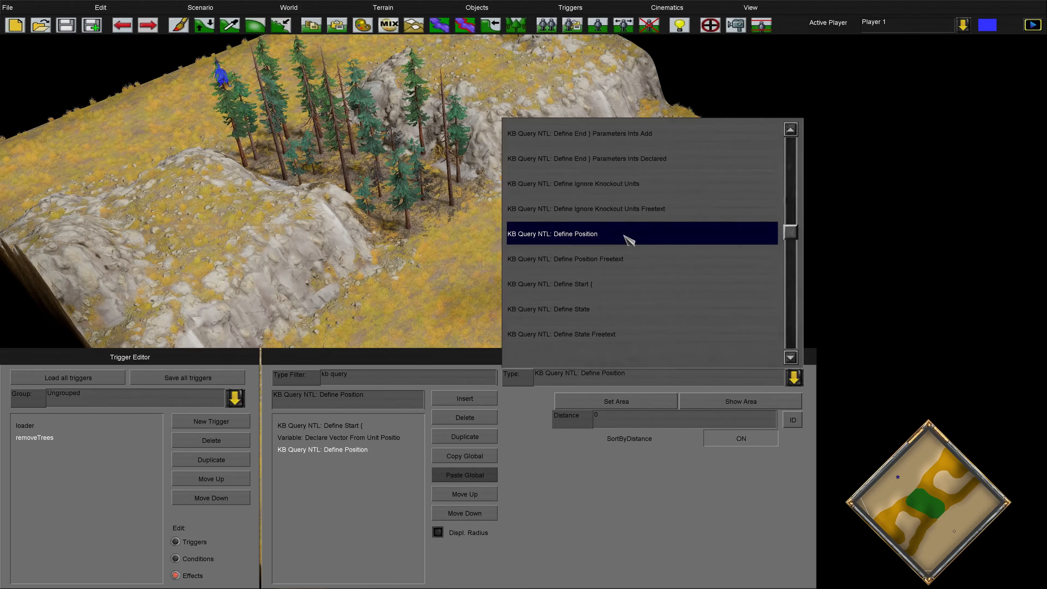
{"action": "left_click", "coordinate": [627, 259]}
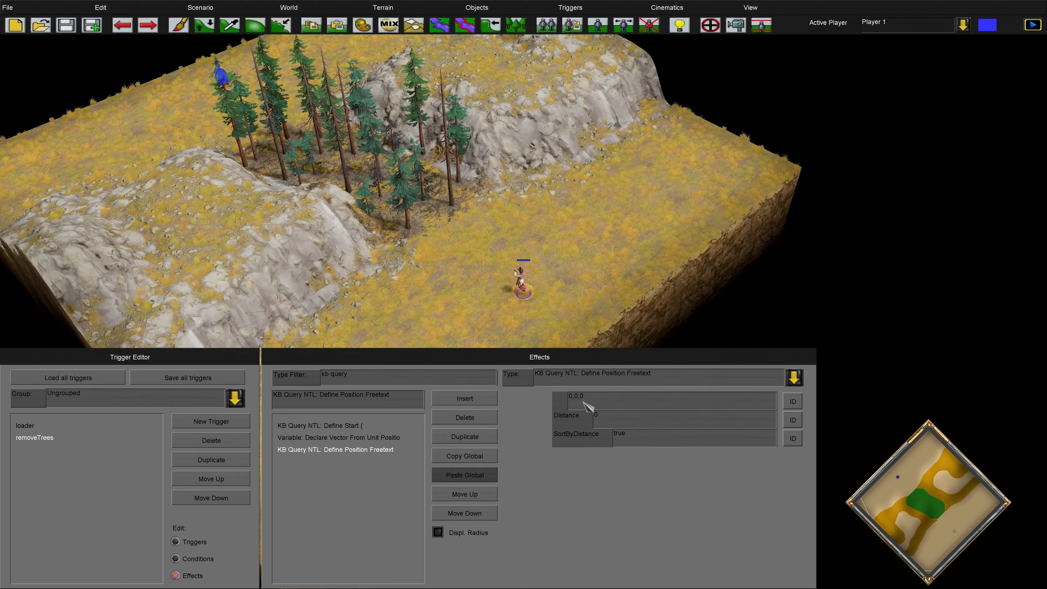
Enter position v.x,v.y,v.z and distance 5, then insert another effect.
{"action": "left_click", "coordinate": [571, 396]}
{"action": "key", "text": "BackSpace"}
{"action": "type", "text": "v."}
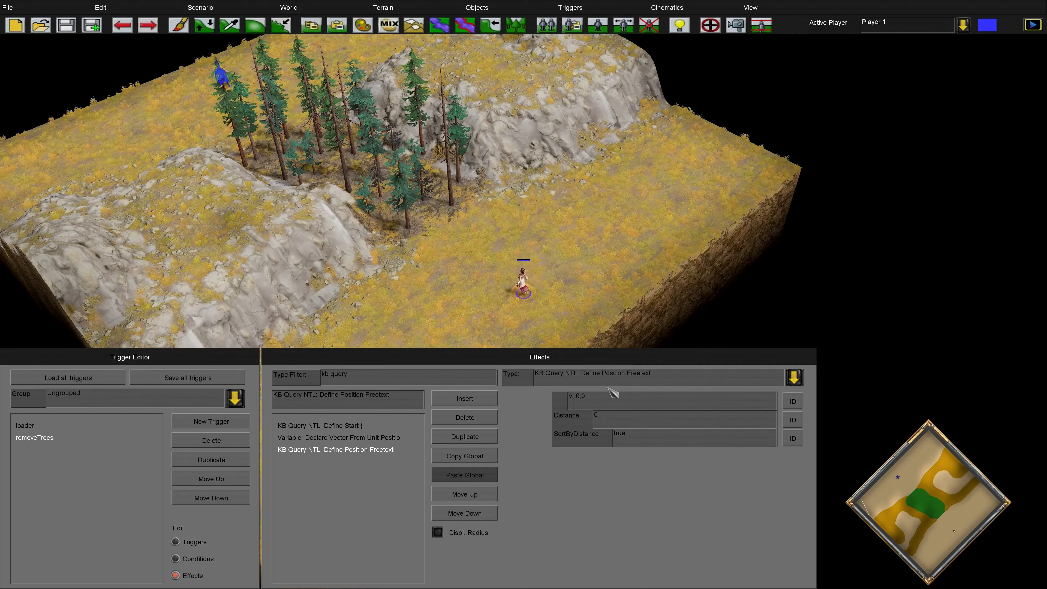
{"action": "type", "text": "x"}
{"action": "key", "text": "Right"}
{"action": "key", "text": "Right"}
{"action": "key", "text": "BackSpace"}
{"action": "type", "text": "v."}
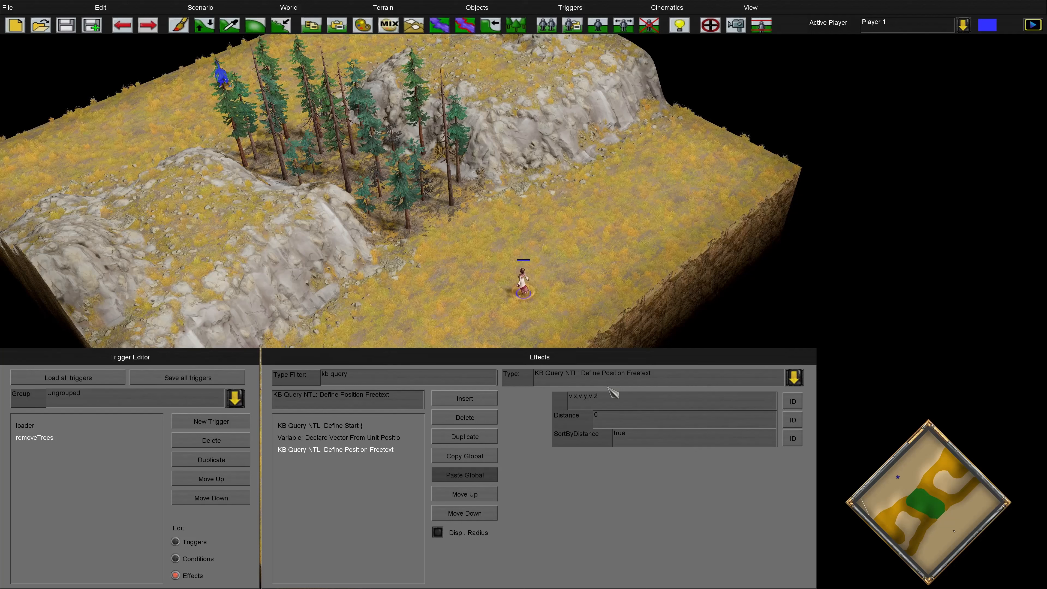
{"action": "double_click", "coordinate": [595, 420]}
{"action": "type", "text": "5"}
{"action": "left_click", "coordinate": [465, 399]}
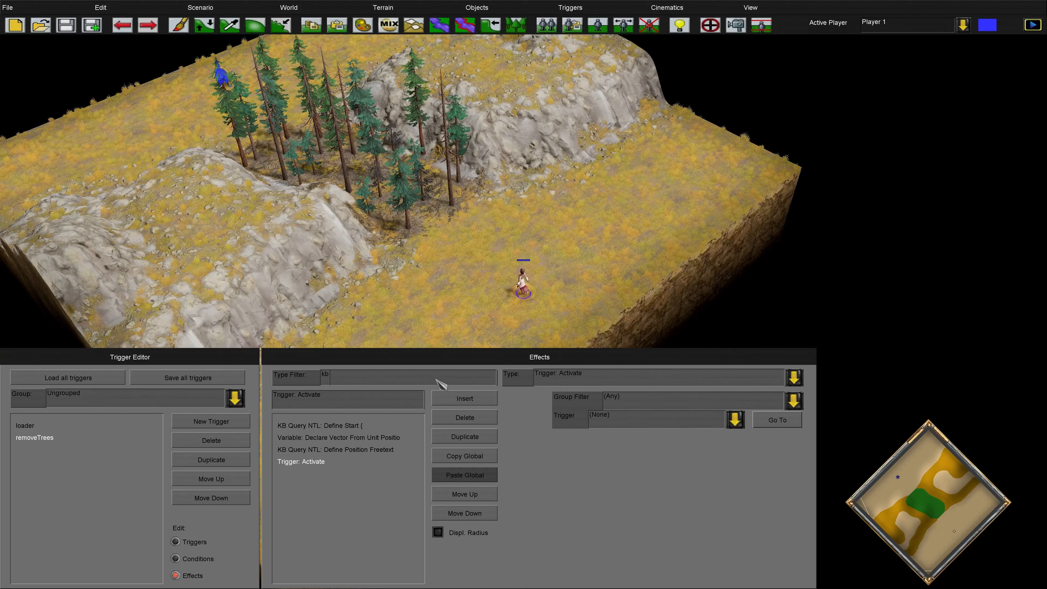
Make the effect KB Query NTL: Define Unit Type with unit type Tree, then insert another effect.
{"action": "left_click", "coordinate": [658, 385]}
{"action": "scroll", "coordinate": [657, 233], "scroll_direction": "down", "scroll_amount": 3}
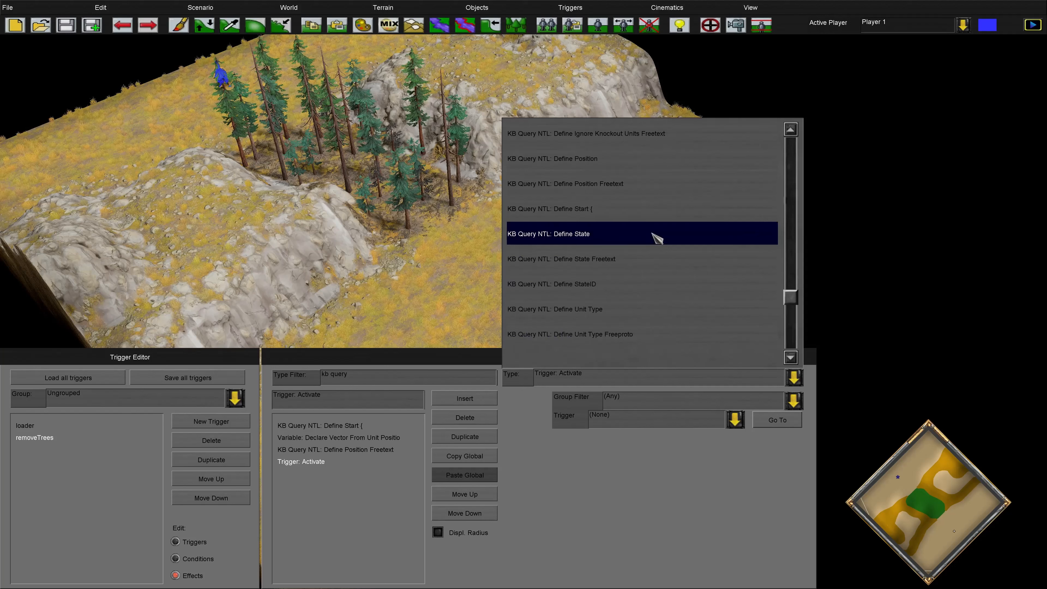
{"action": "left_click", "coordinate": [625, 308]}
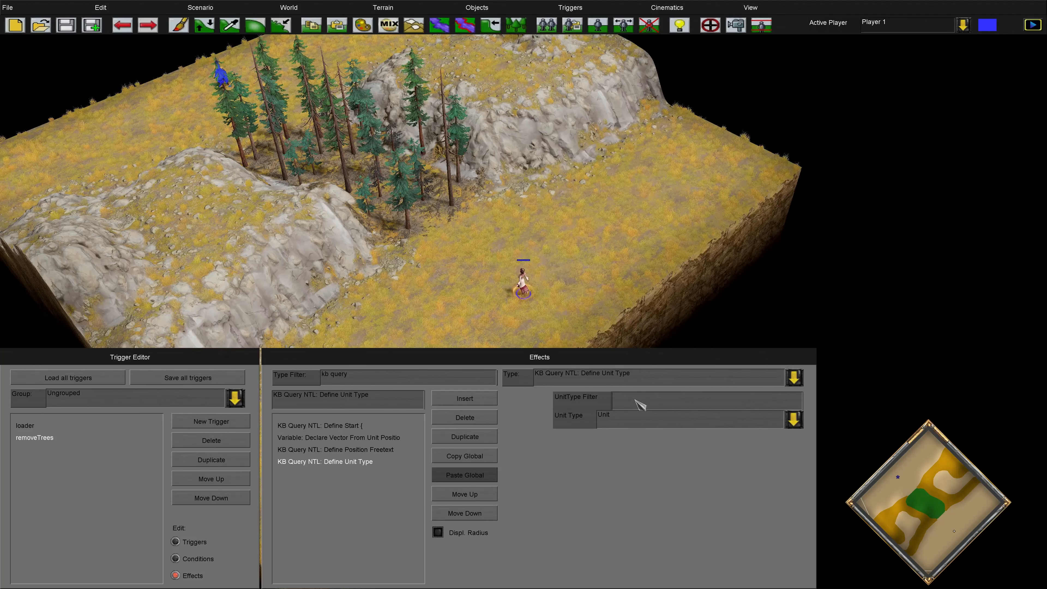
{"action": "left_click", "coordinate": [637, 427]}
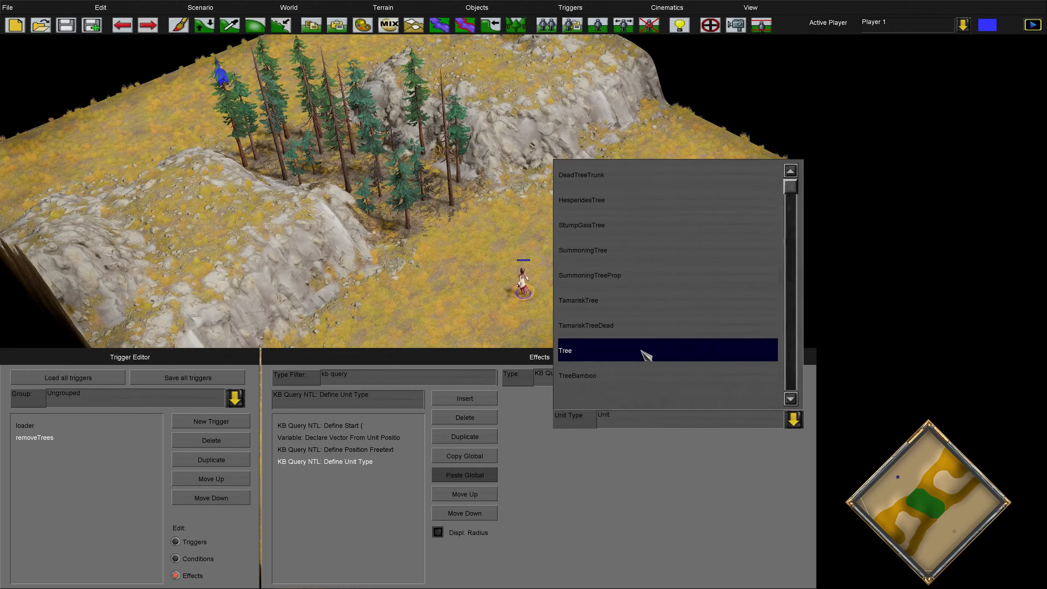
{"action": "left_click", "coordinate": [640, 351]}
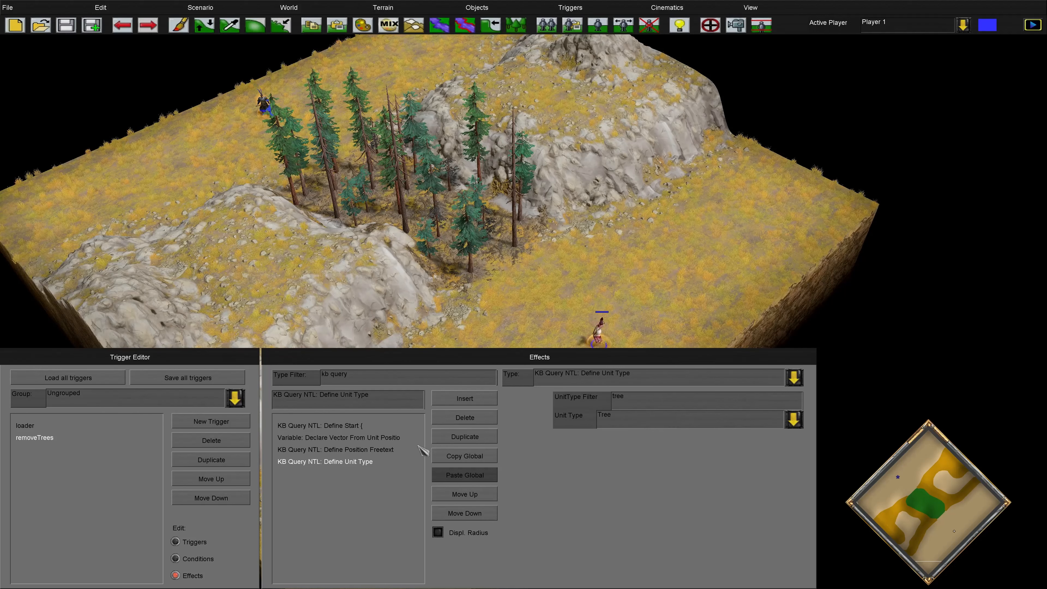
{"action": "left_click", "coordinate": [470, 401]}
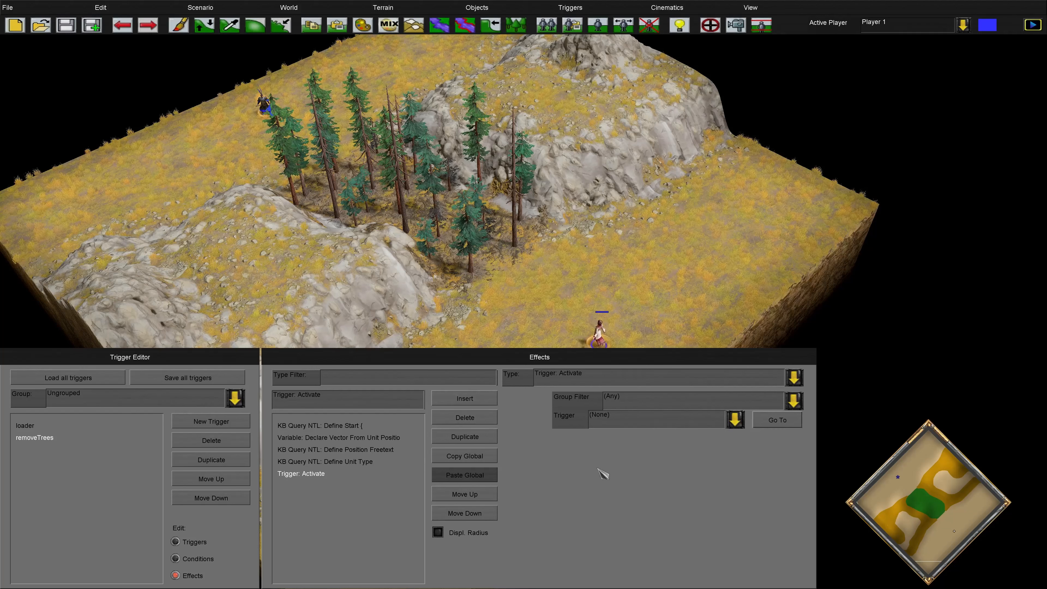
Set the effect to KB Query NTL: Define End } For Every Unit Start { using unitId, then insert another.
{"action": "left_click", "coordinate": [395, 380]}
{"action": "type", "text": "define end"}
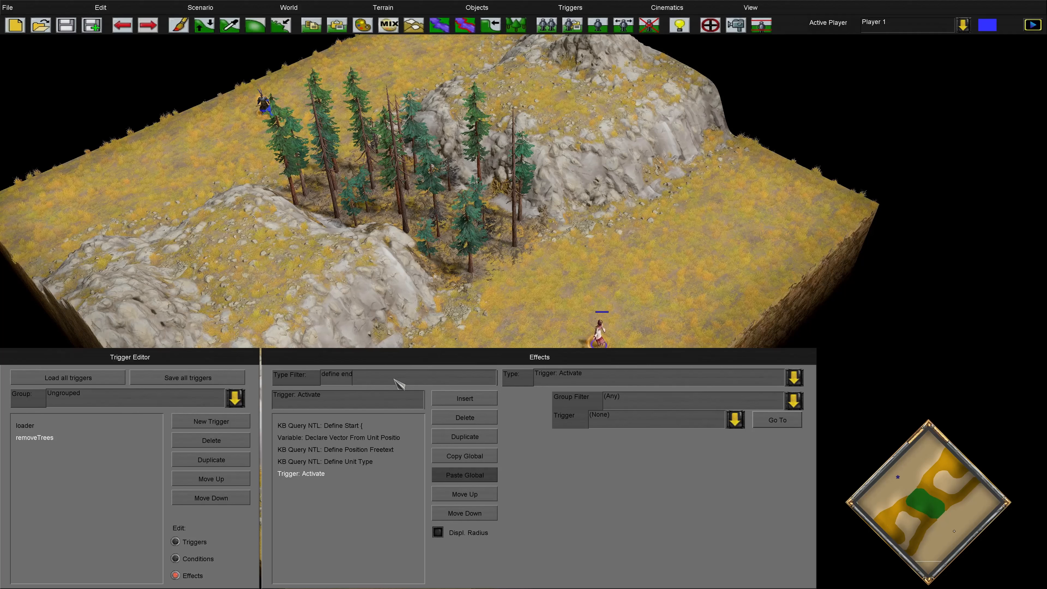
{"action": "left_click", "coordinate": [580, 375]}
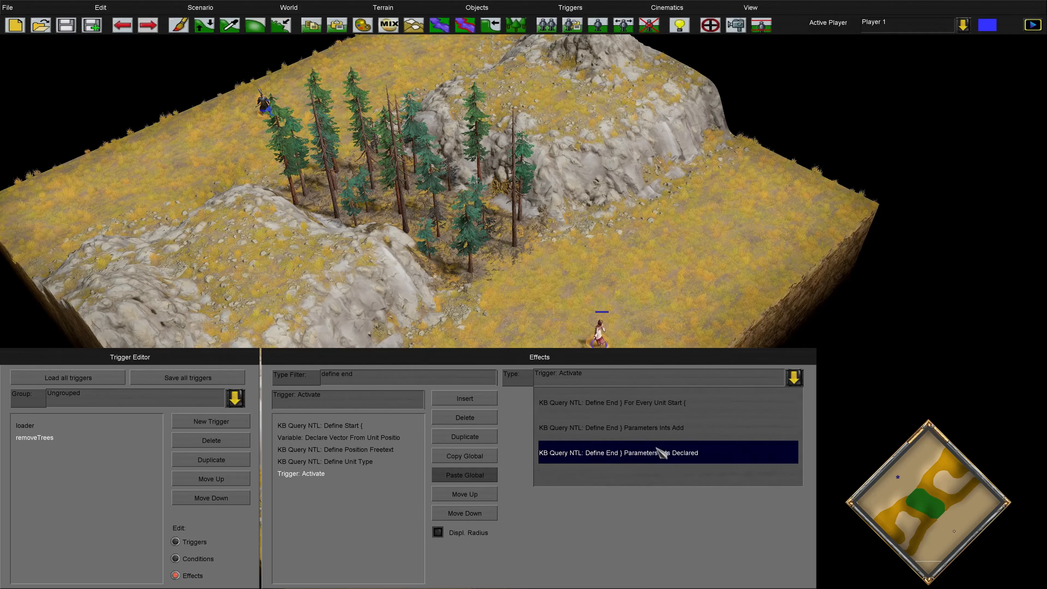
{"action": "left_click", "coordinate": [665, 410]}
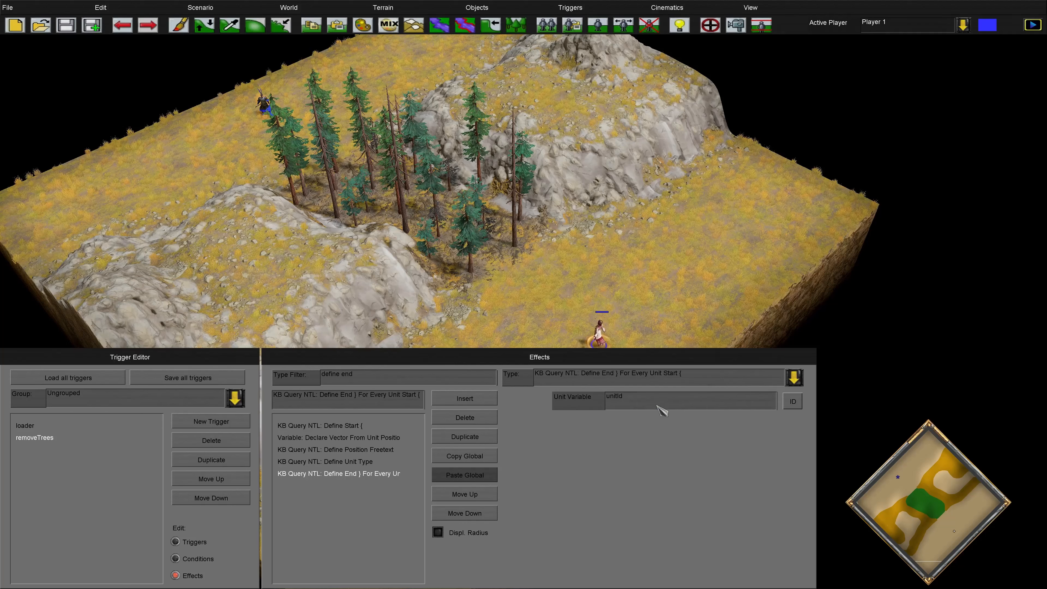
{"action": "key", "text": "Down"}
{"action": "key", "text": "Up"}
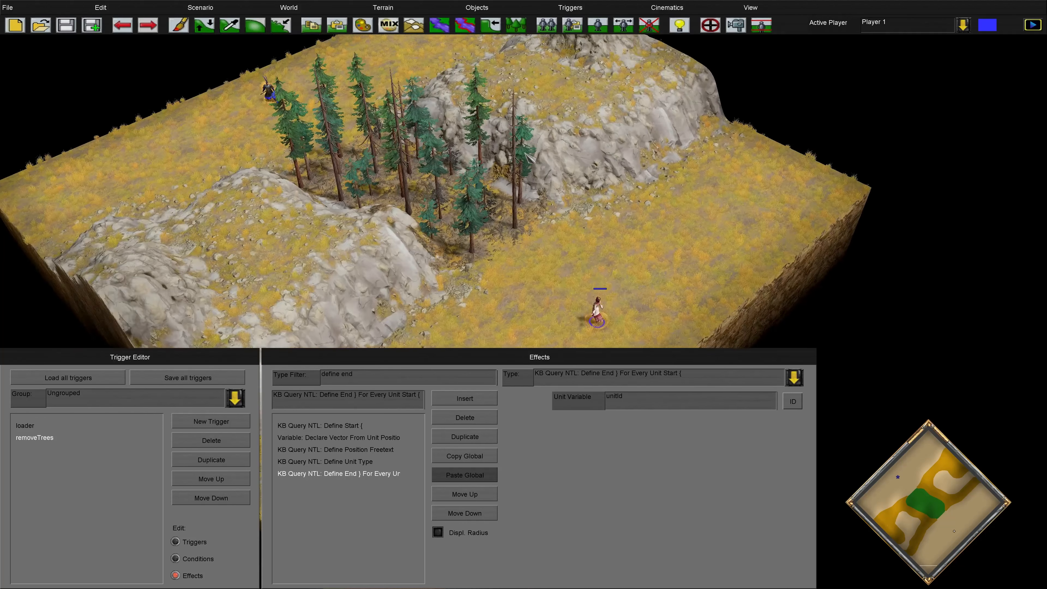
{"action": "left_click_drag", "start_coordinate": [654, 397], "coordinate": [577, 387]}
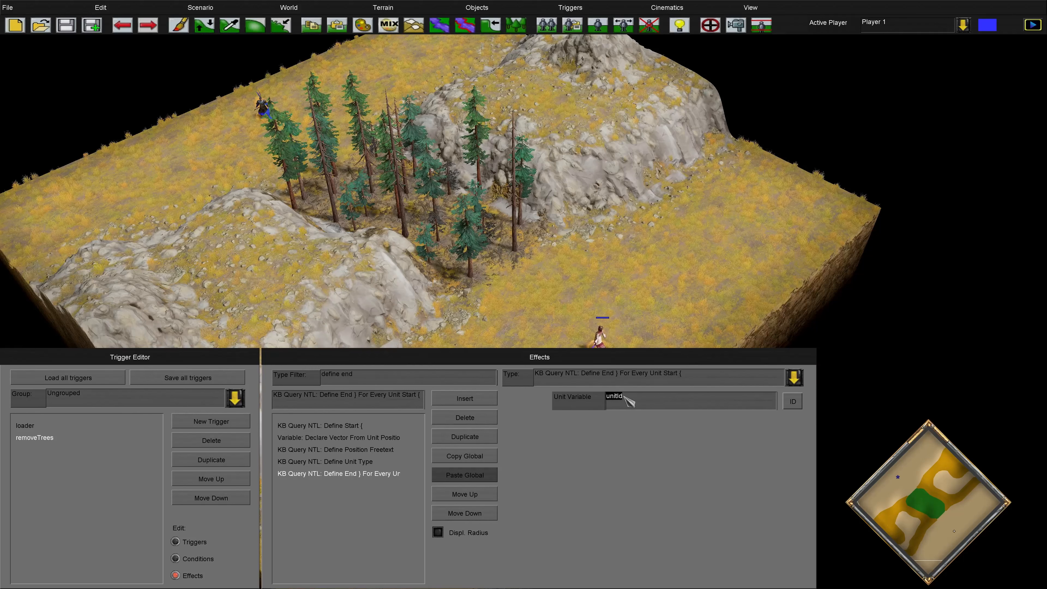
{"action": "left_click", "coordinate": [466, 398]}
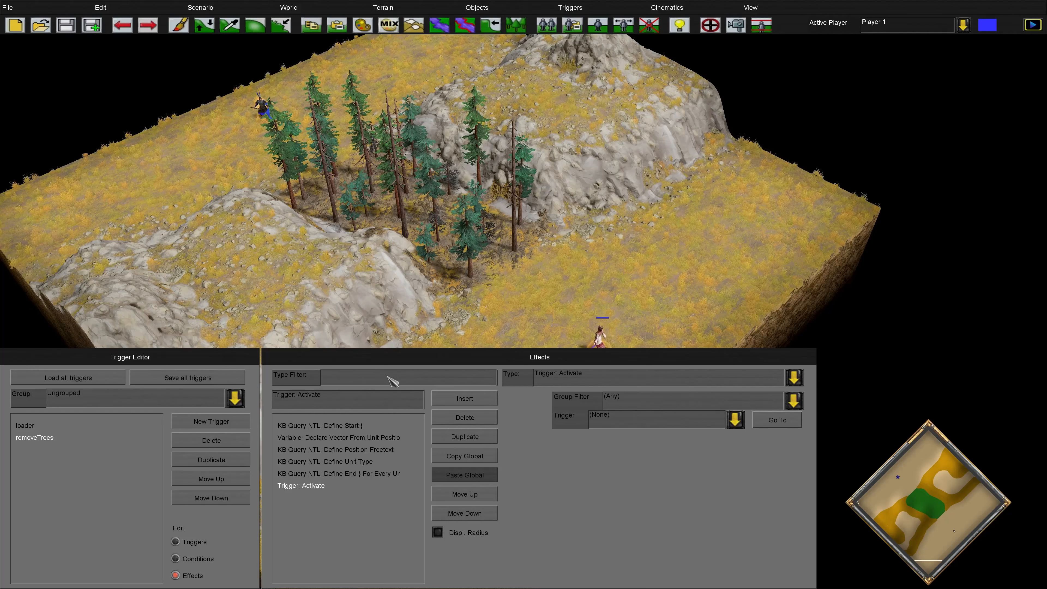
Make the effect Unit: Change Type By ID, turning unitId into VFXTransformGlow.
{"action": "type", "text": "change"}
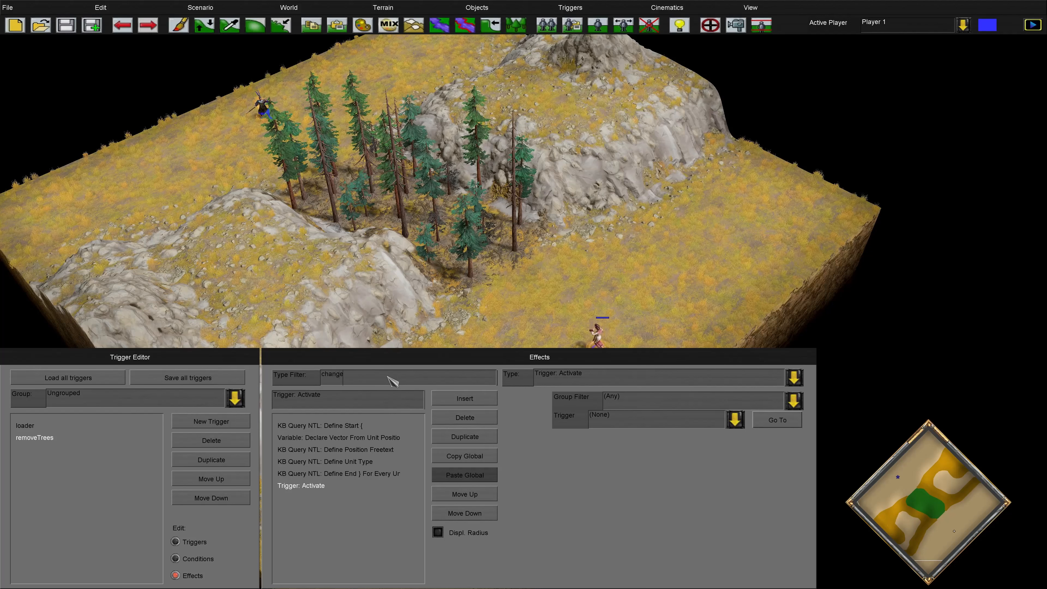
{"action": "type", "text": " type"}
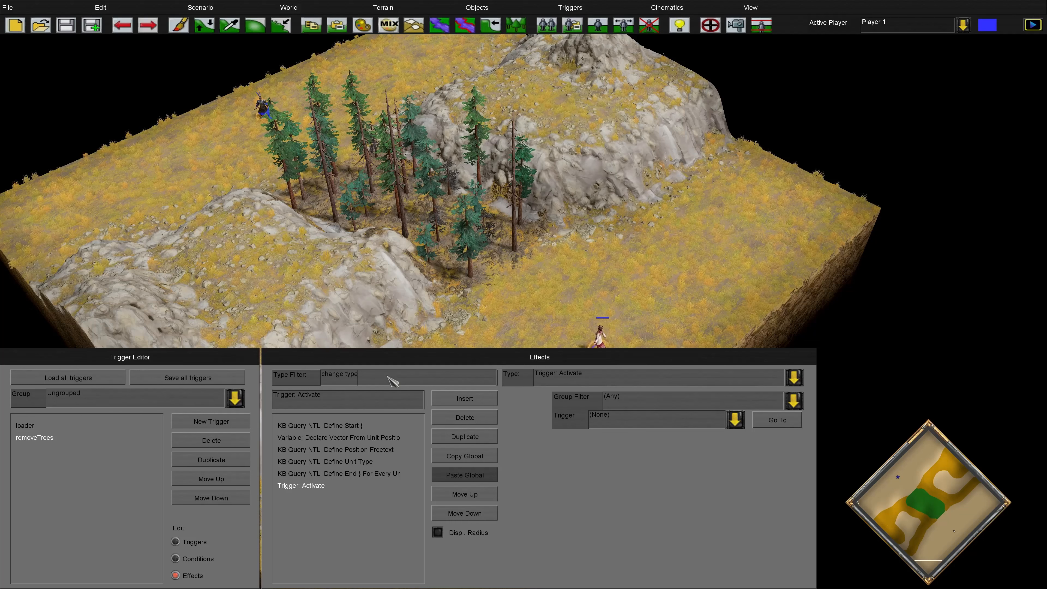
{"action": "left_click", "coordinate": [634, 375]}
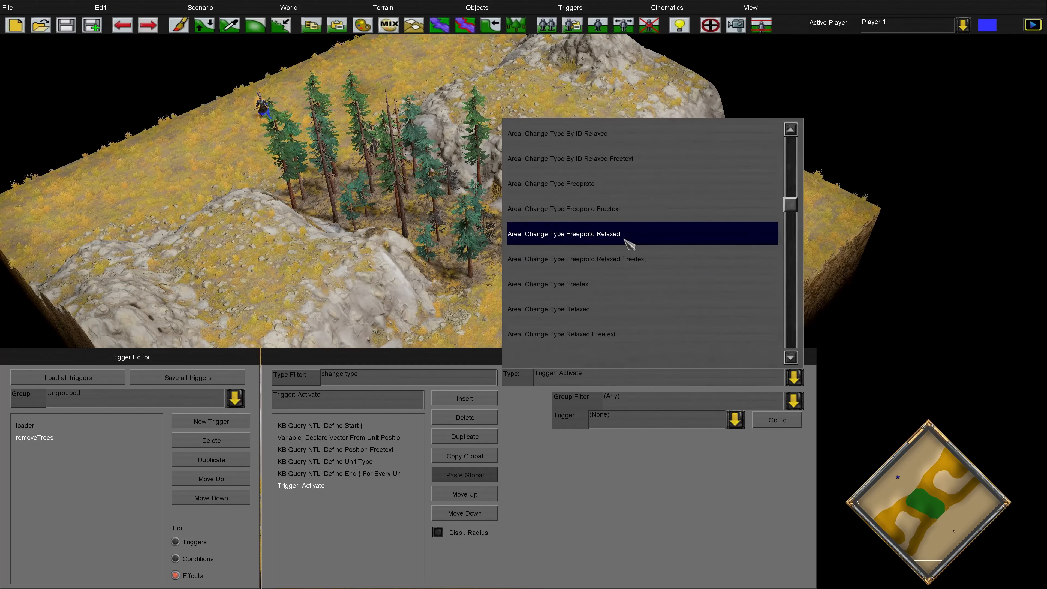
{"action": "scroll", "coordinate": [624, 239], "scroll_direction": "down", "scroll_amount": 10}
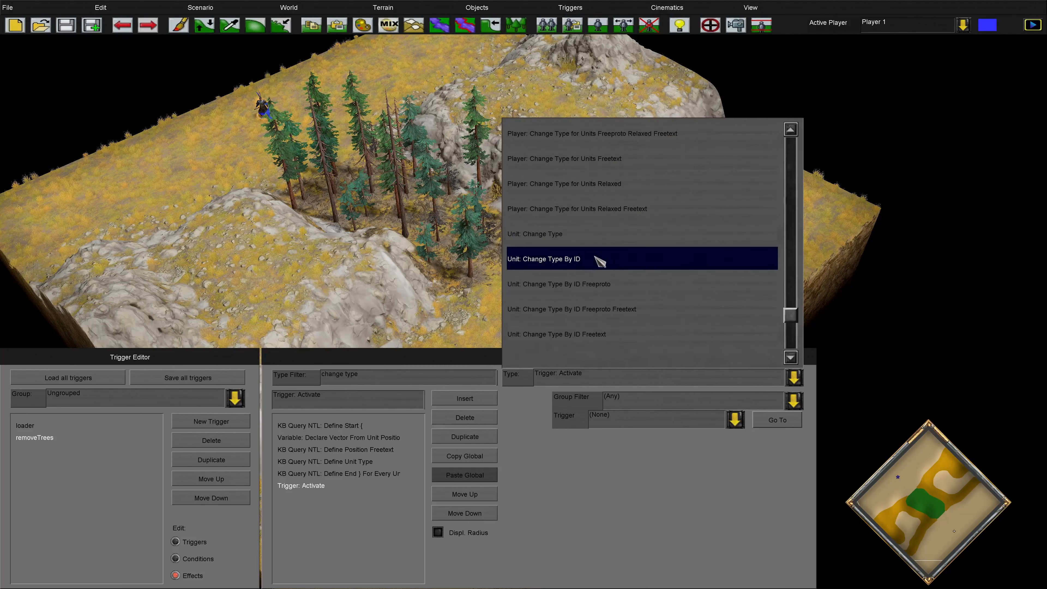
{"action": "left_click", "coordinate": [598, 260]}
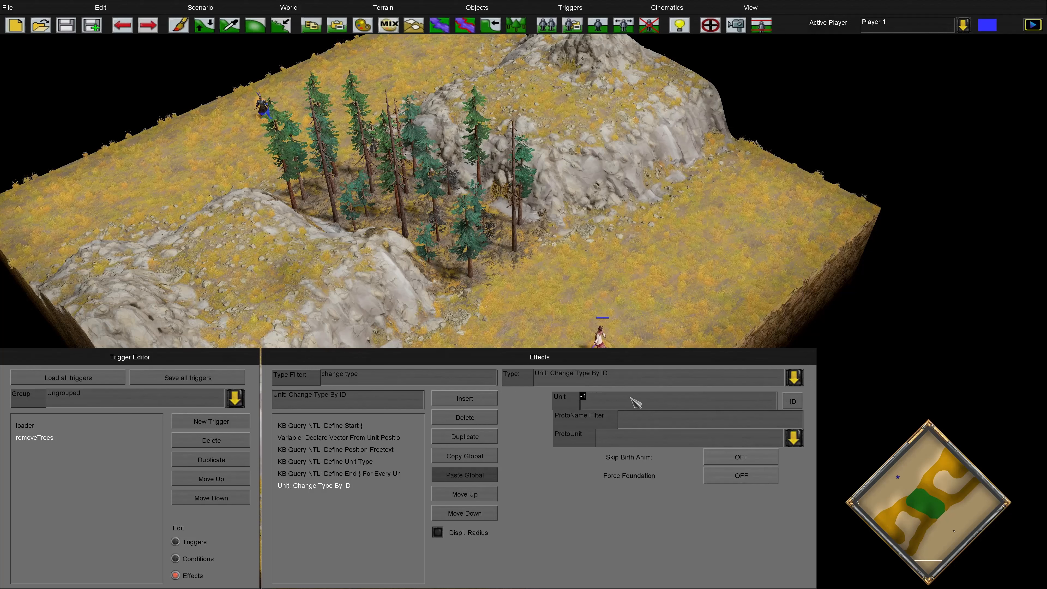
{"action": "type", "text": "unitId"}
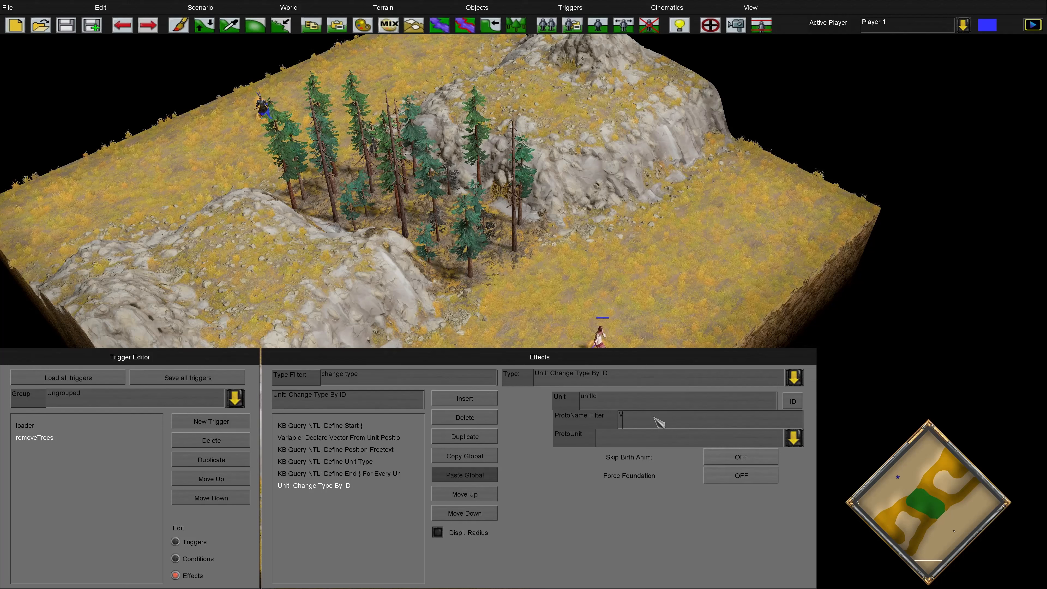
{"action": "left_click", "coordinate": [658, 446]}
{"action": "scroll", "coordinate": [659, 350], "scroll_direction": "down", "scroll_amount": 3}
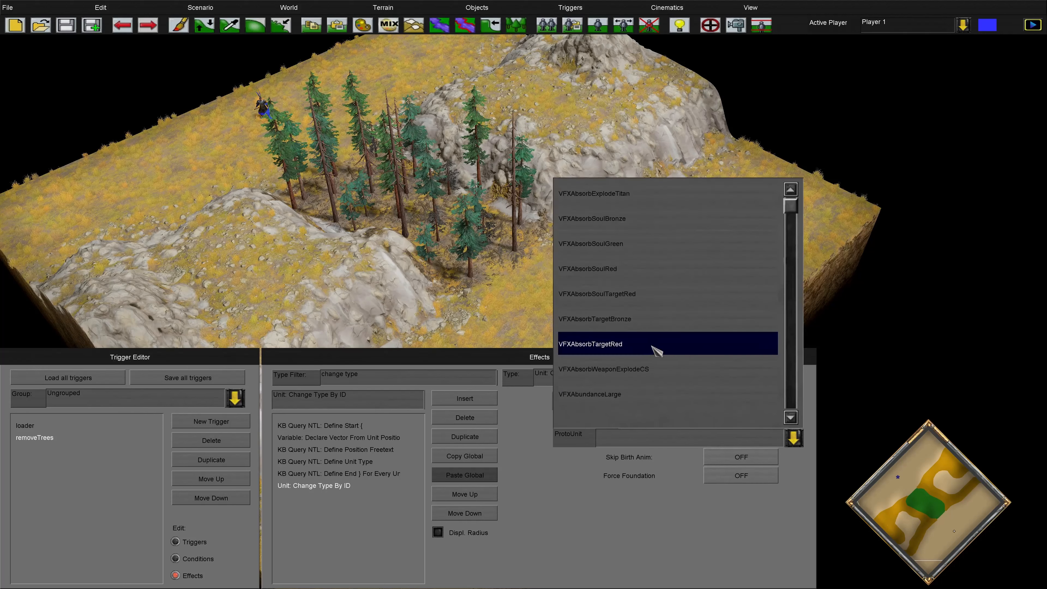
{"action": "scroll", "coordinate": [697, 311], "scroll_direction": "down", "scroll_amount": 10}
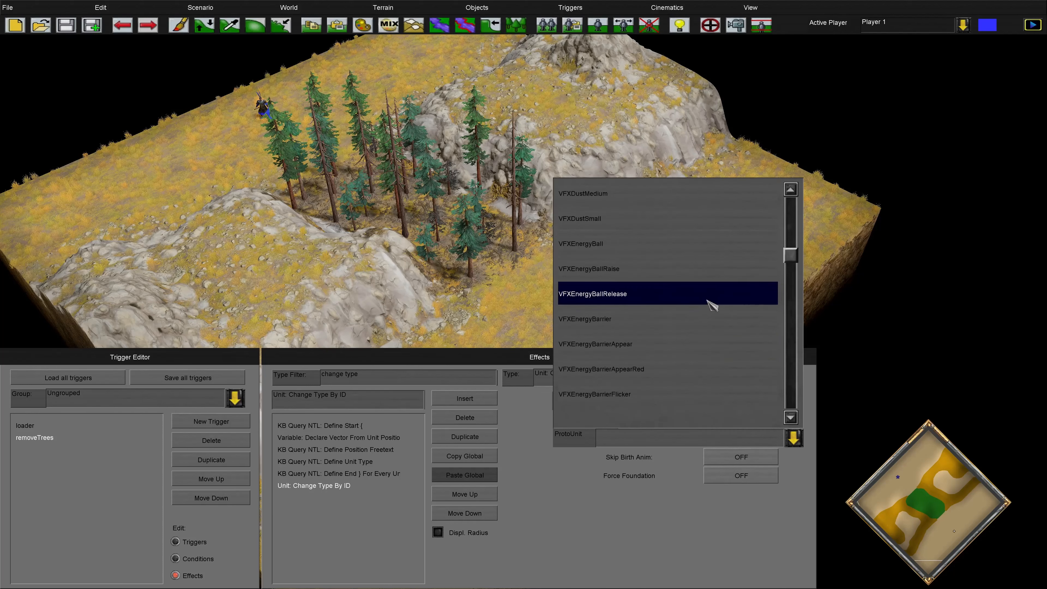
{"action": "left_click_drag", "start_coordinate": [791, 270], "coordinate": [781, 396]}
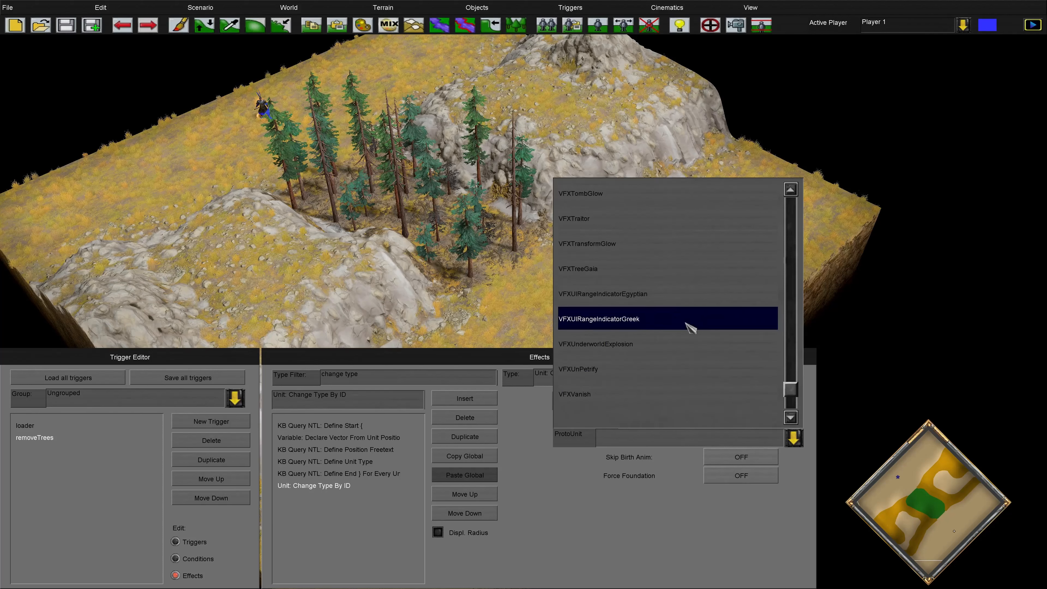
{"action": "left_click", "coordinate": [648, 244]}
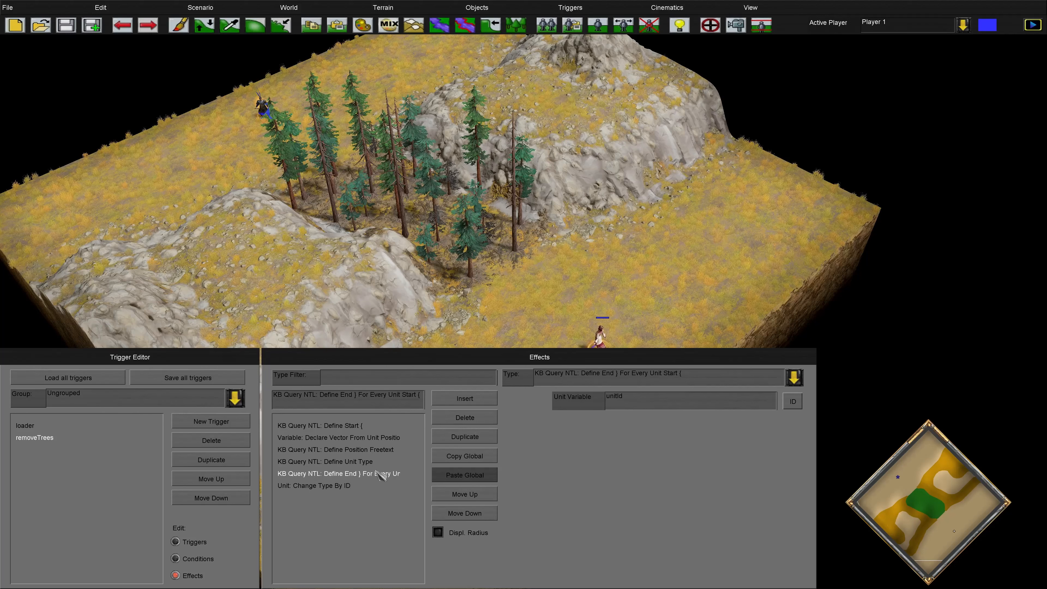
Add a KB Query NTL: For Every Unit End effect at the end of the trigger.
{"action": "left_click", "coordinate": [465, 399]}
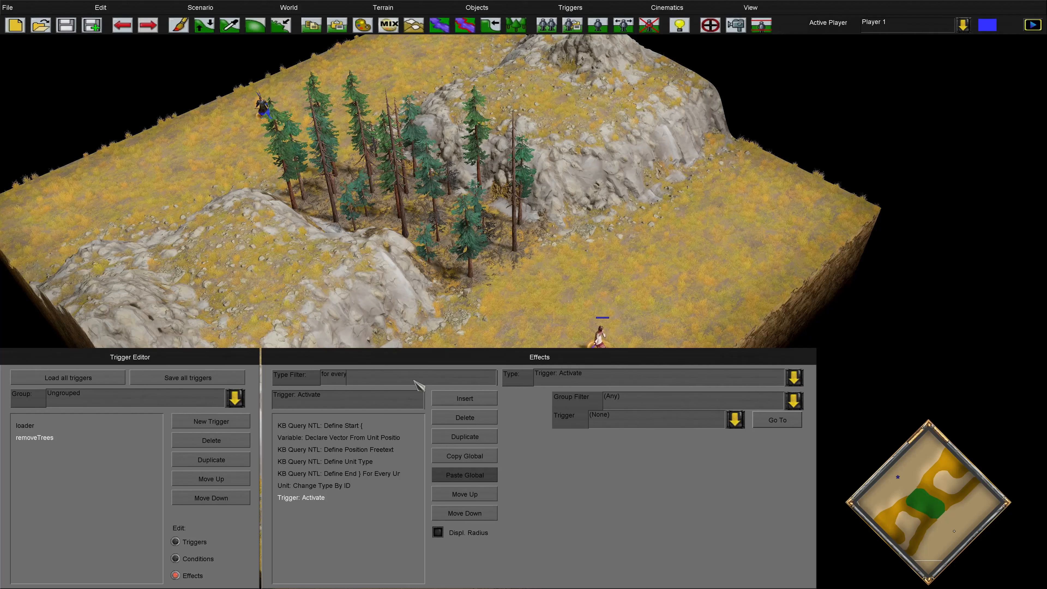
{"action": "left_click", "coordinate": [546, 372]}
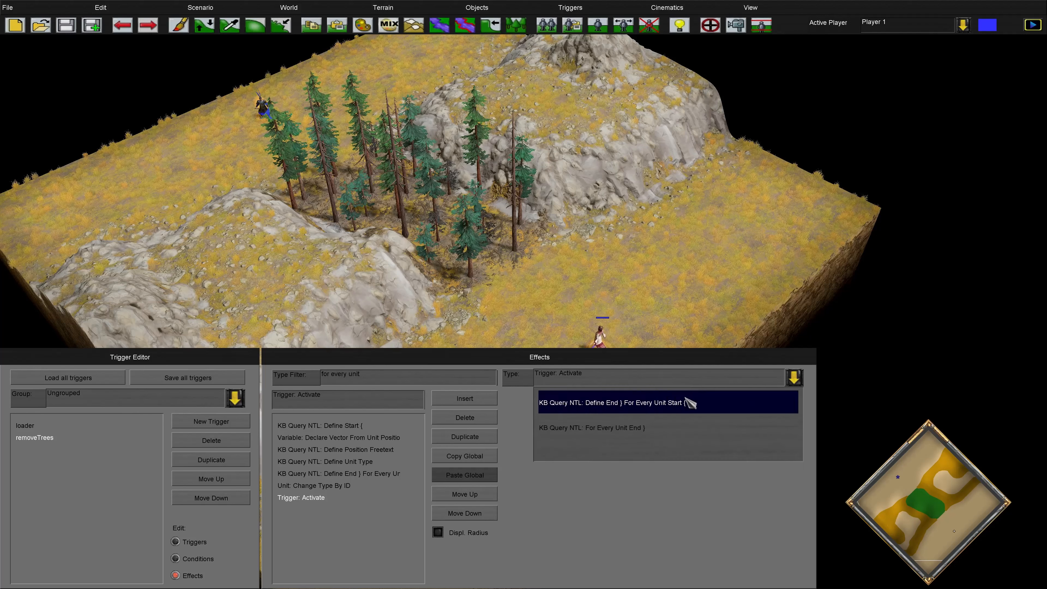
{"action": "left_click", "coordinate": [680, 429]}
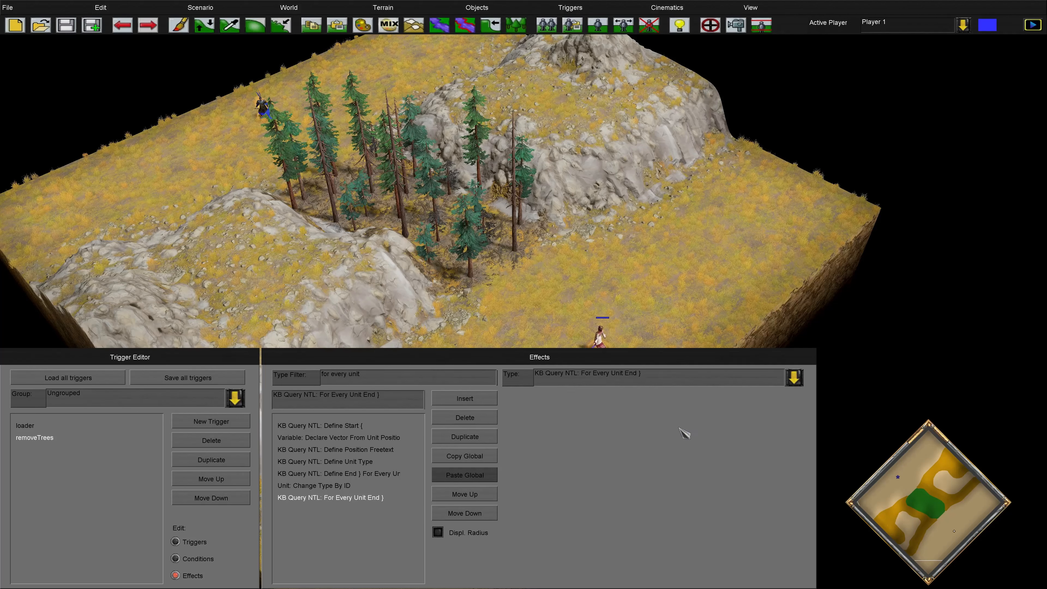
Review each removeTrees effect's parameters, from Define Start through the loop end.
{"action": "left_click", "coordinate": [345, 426]}
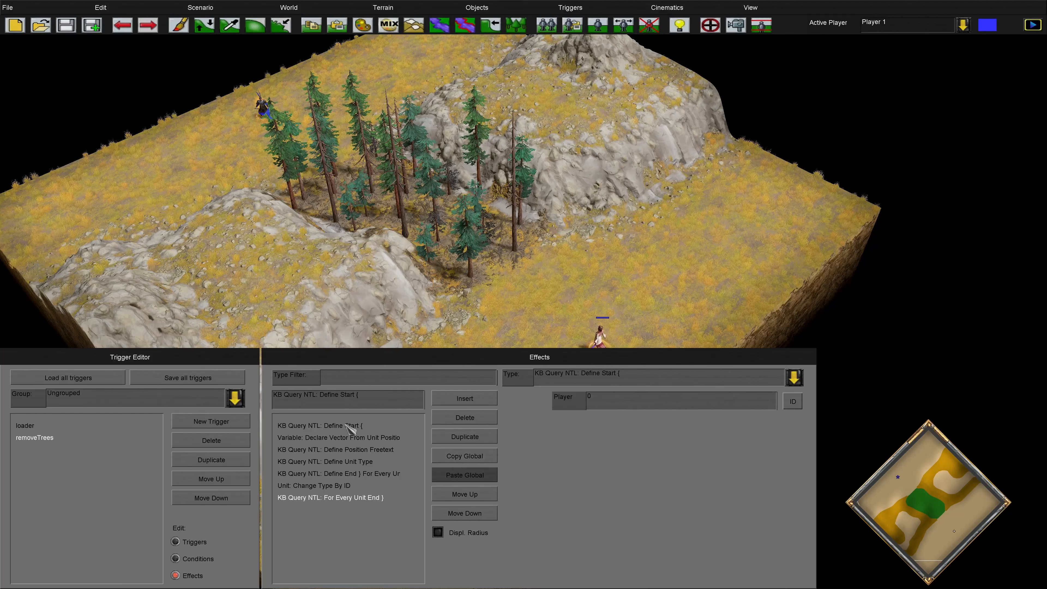
{"action": "left_click", "coordinate": [371, 438]}
{"action": "left_click", "coordinate": [740, 420]}
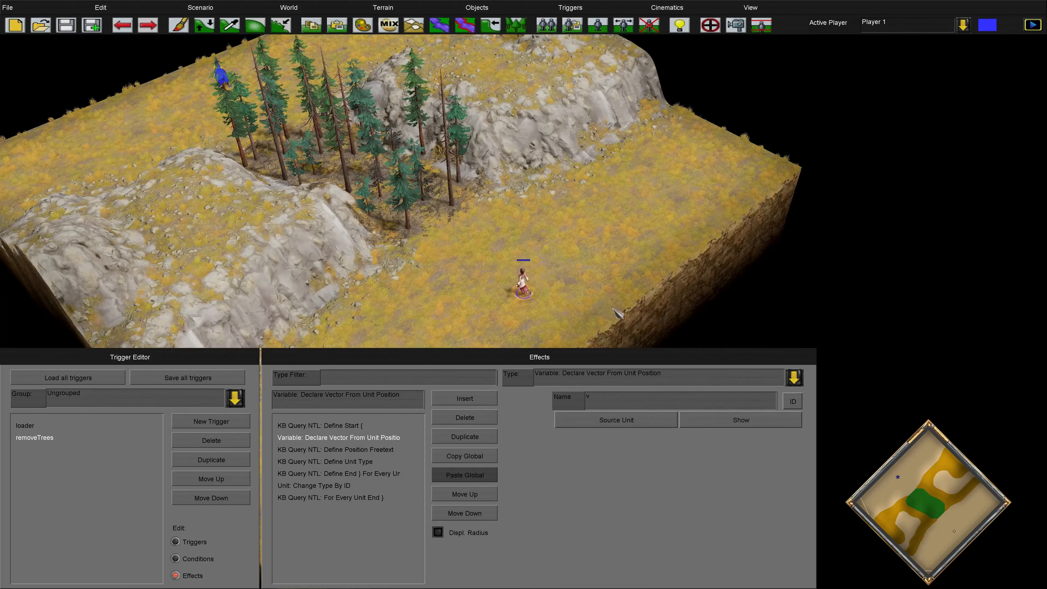
{"action": "left_click", "coordinate": [391, 450]}
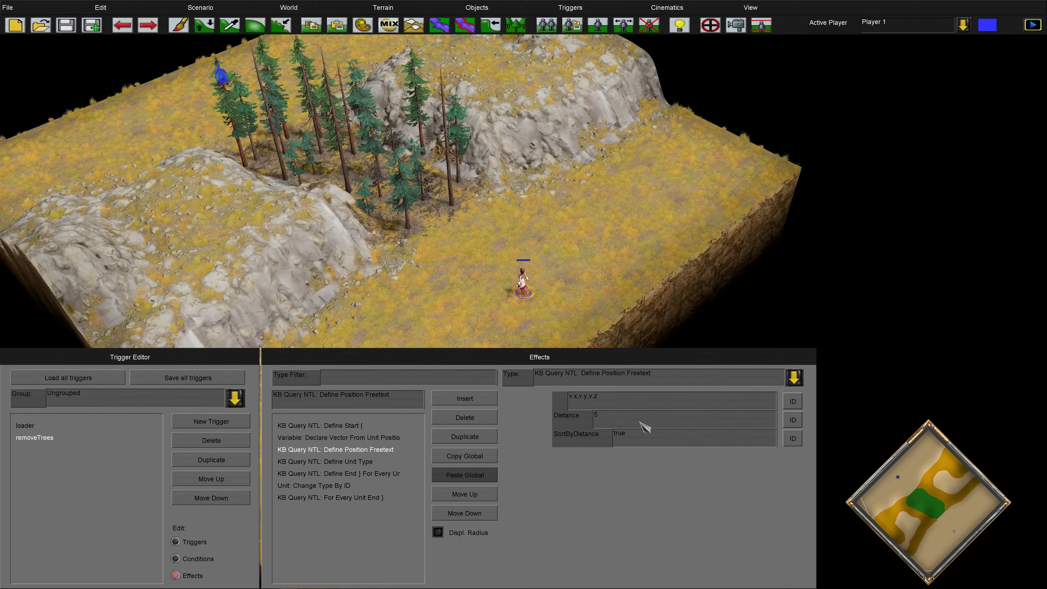
{"action": "left_click", "coordinate": [362, 462]}
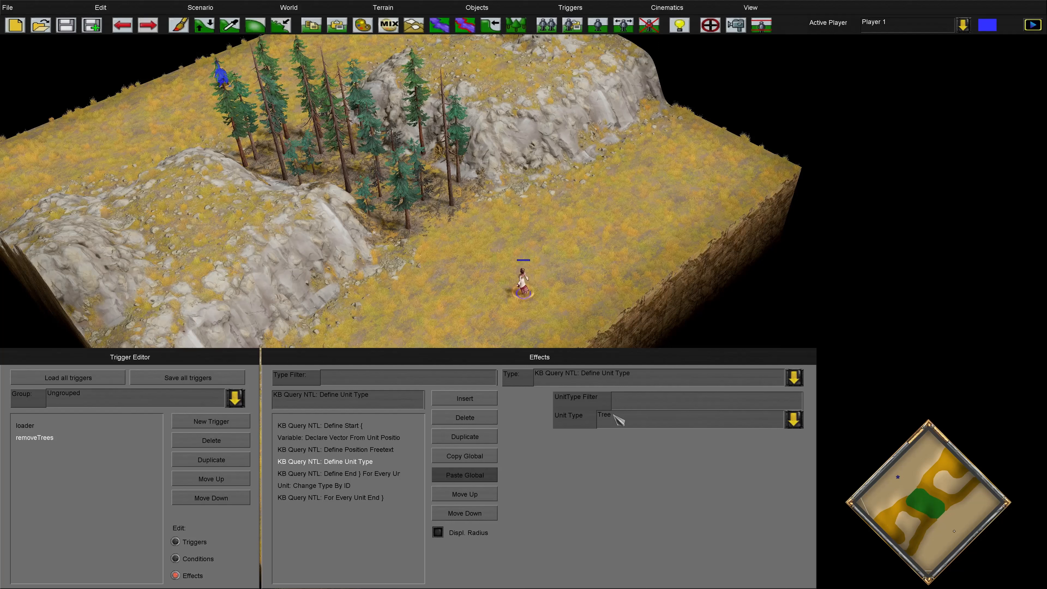
{"action": "left_click", "coordinate": [366, 475]}
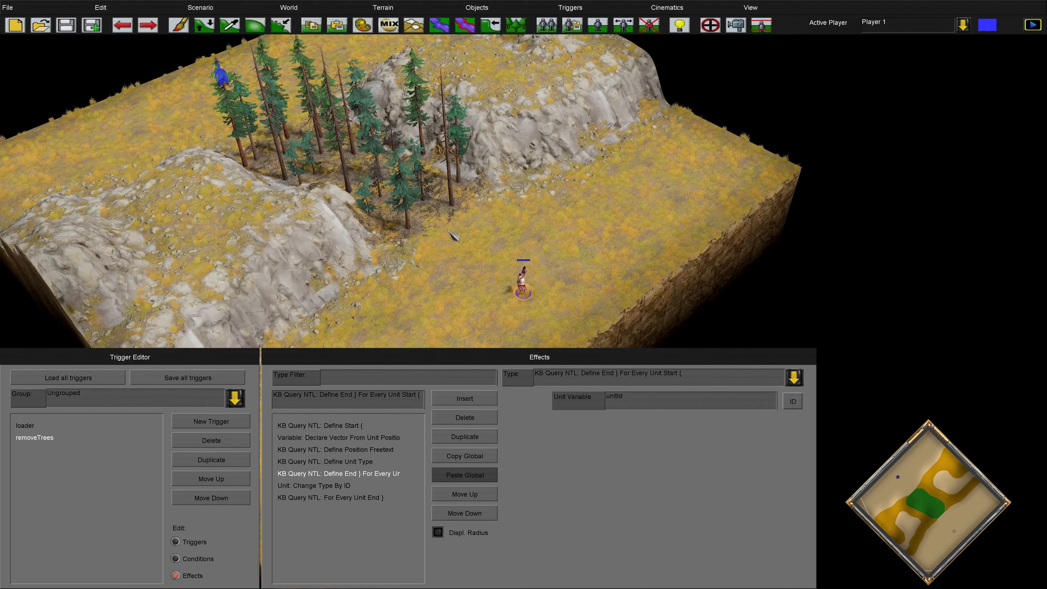
{"action": "left_click", "coordinate": [314, 485]}
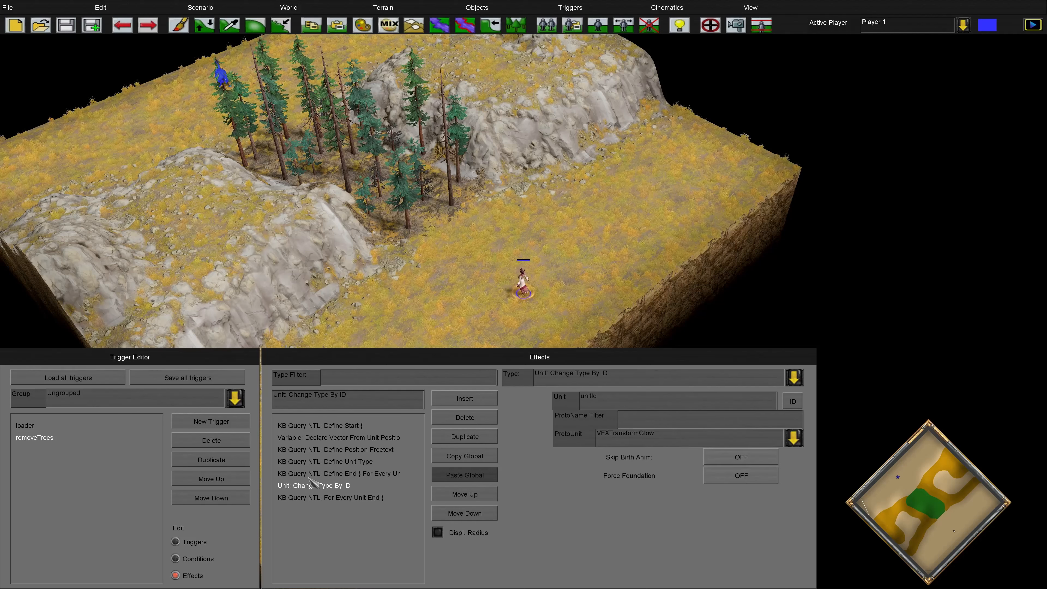
{"action": "left_click", "coordinate": [369, 498]}
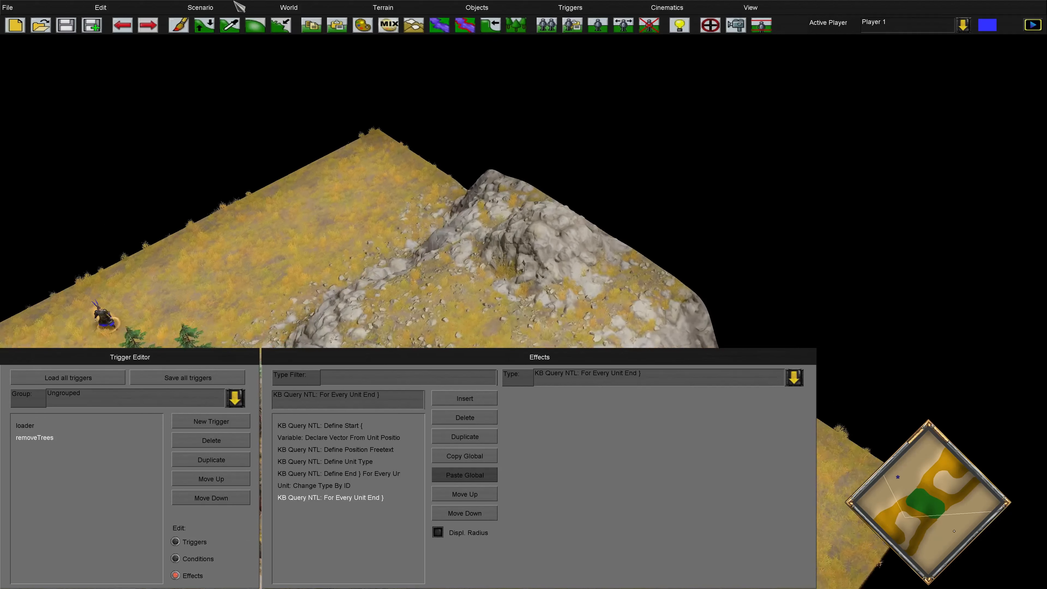
Start a playtest of the scenario as player 1.
{"action": "left_click", "coordinate": [200, 7]}
{"action": "left_click", "coordinate": [260, 78]}
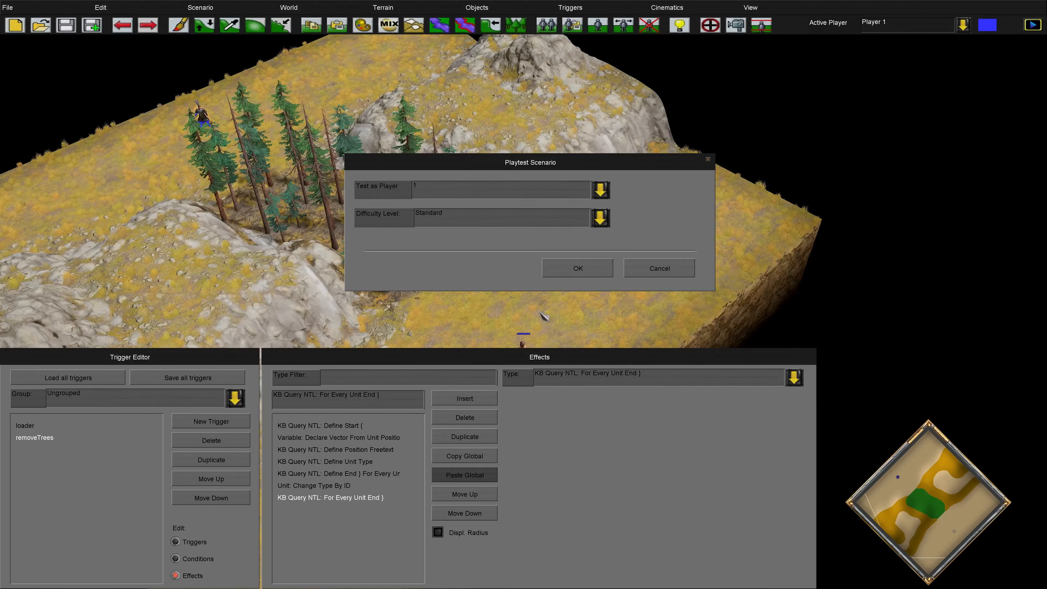
{"action": "left_click", "coordinate": [576, 270]}
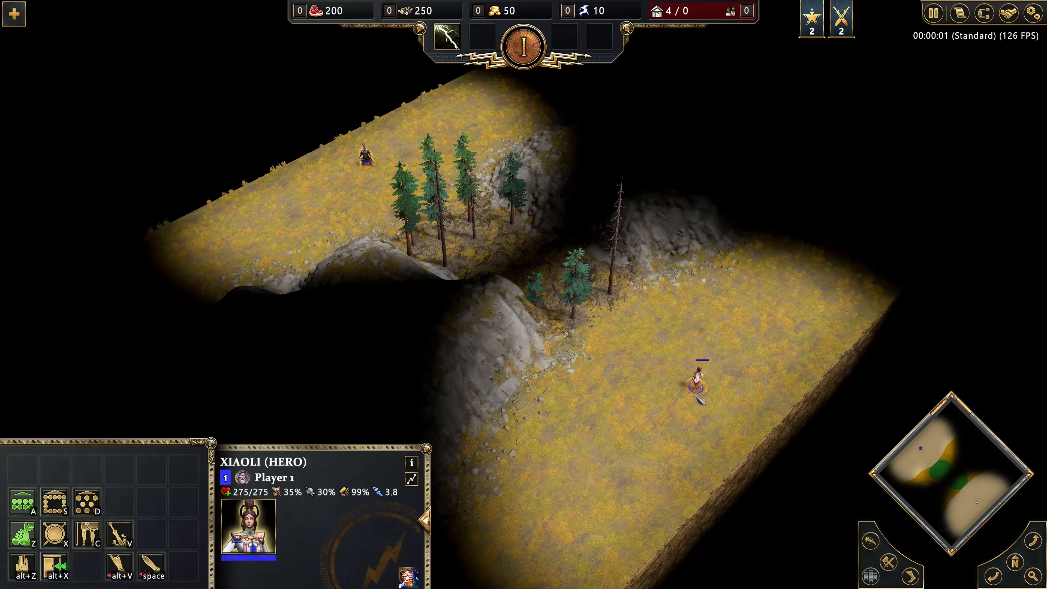
Walk the hero into the forest so nearby trees vanish, then pause and quit the test.
{"action": "right_click", "coordinate": [605, 339]}
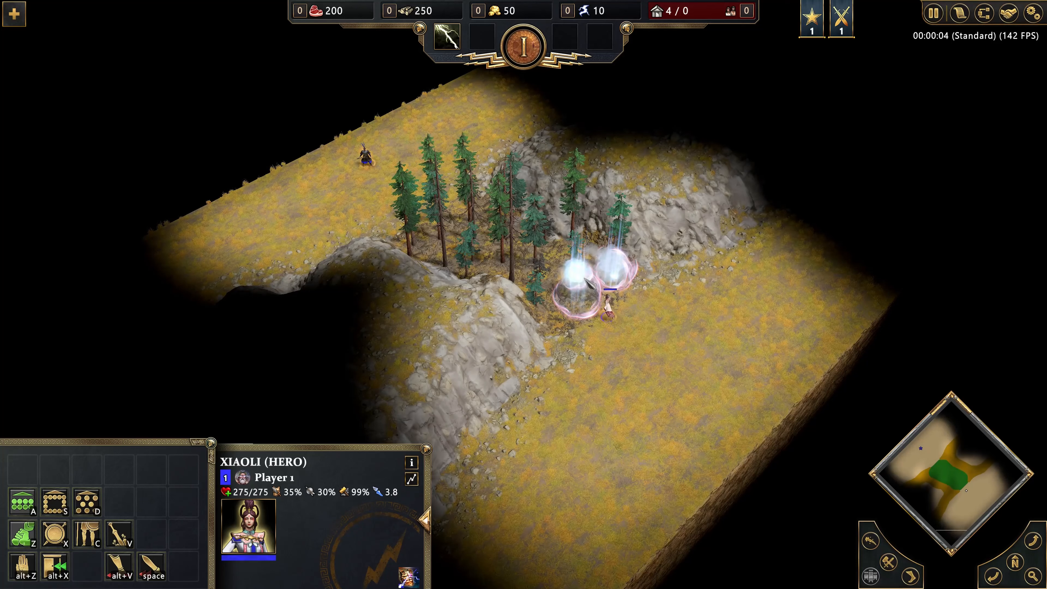
{"action": "right_click", "coordinate": [496, 240]}
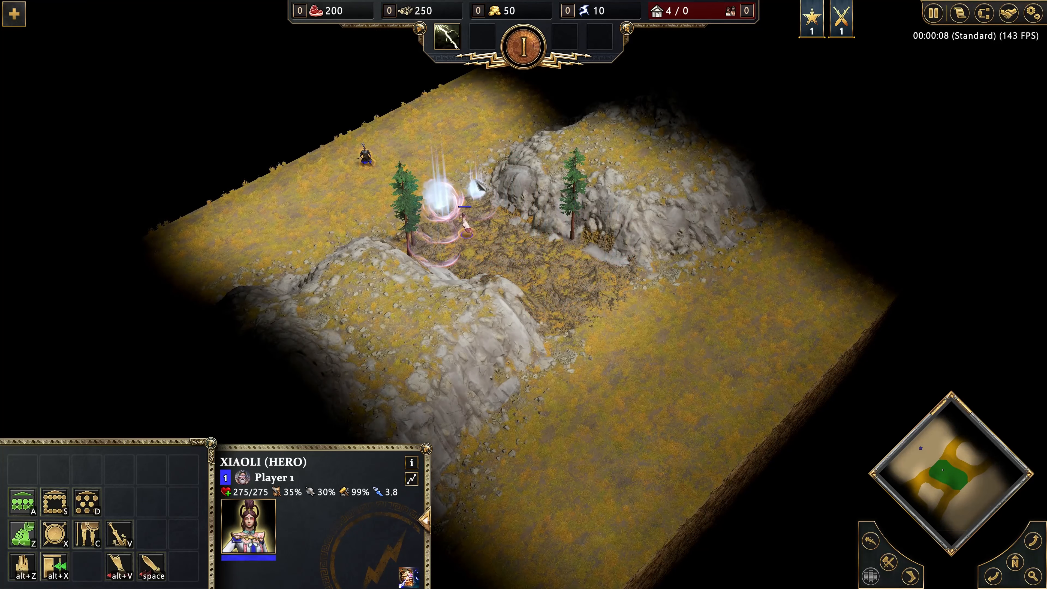
{"action": "right_click", "coordinate": [432, 164]}
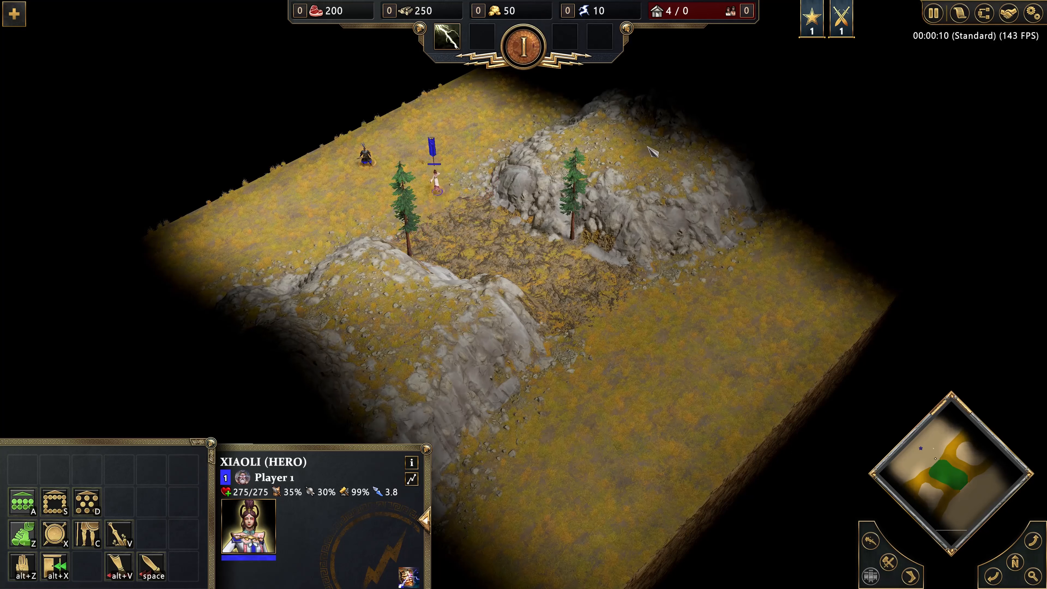
{"action": "left_click", "coordinate": [934, 13]}
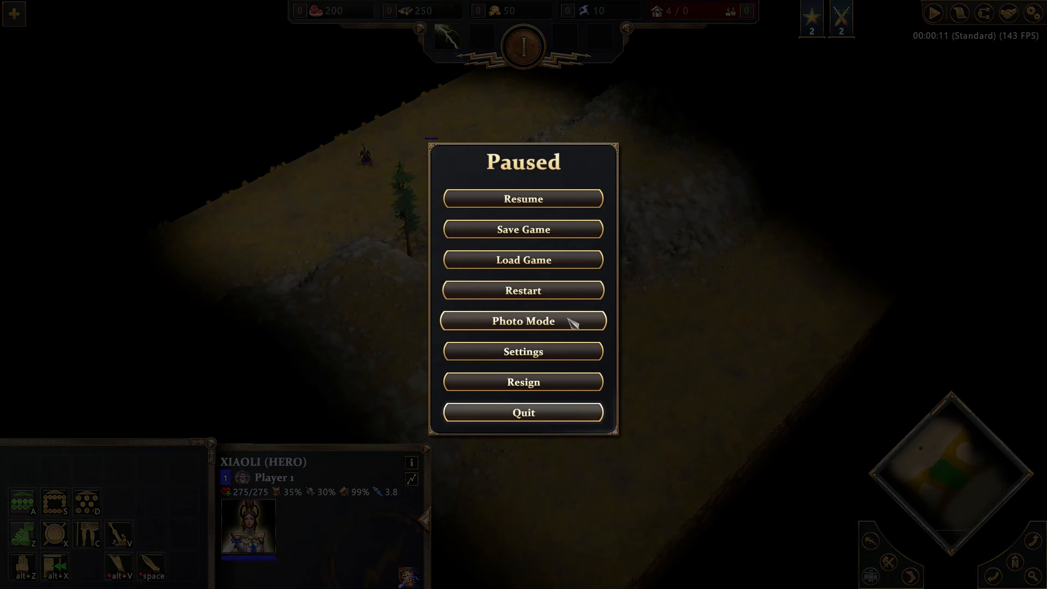
{"action": "left_click", "coordinate": [550, 413]}
Confirm leaving the playtest and reopen the removeTrees trigger's effects in the trigger editor.
{"action": "left_click", "coordinate": [474, 325]}
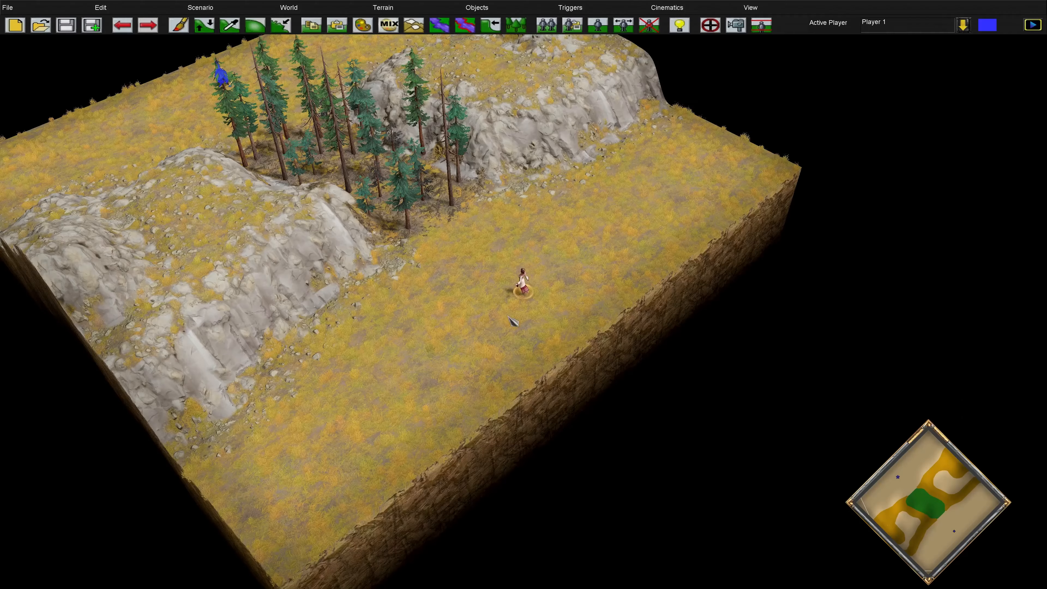
{"action": "left_click", "coordinate": [570, 8]}
{"action": "left_click", "coordinate": [581, 41]}
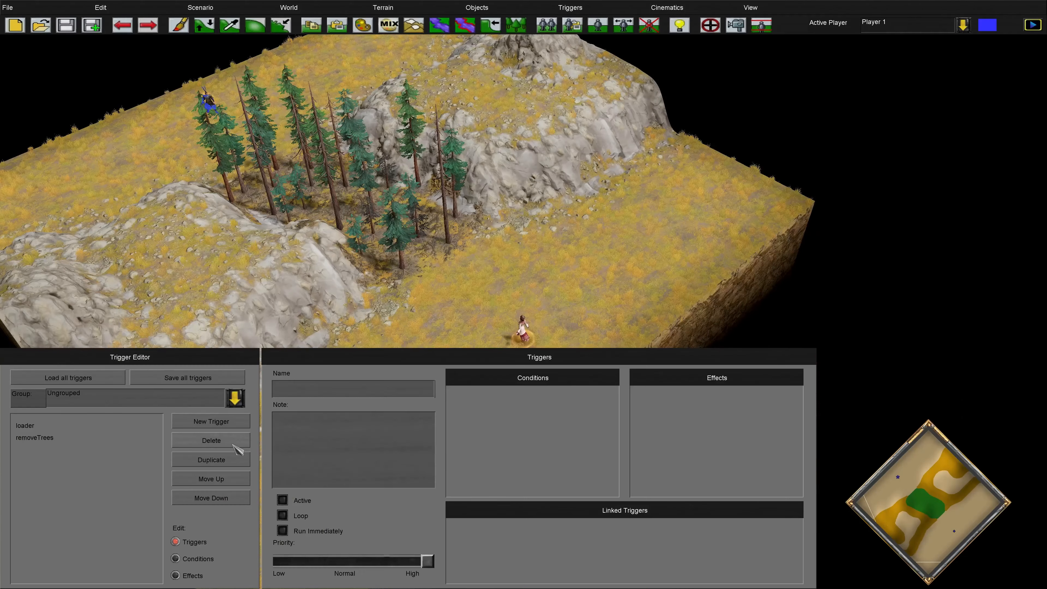
{"action": "left_click", "coordinate": [35, 436]}
{"action": "left_click", "coordinate": [198, 558]}
{"action": "left_click", "coordinate": [205, 571]}
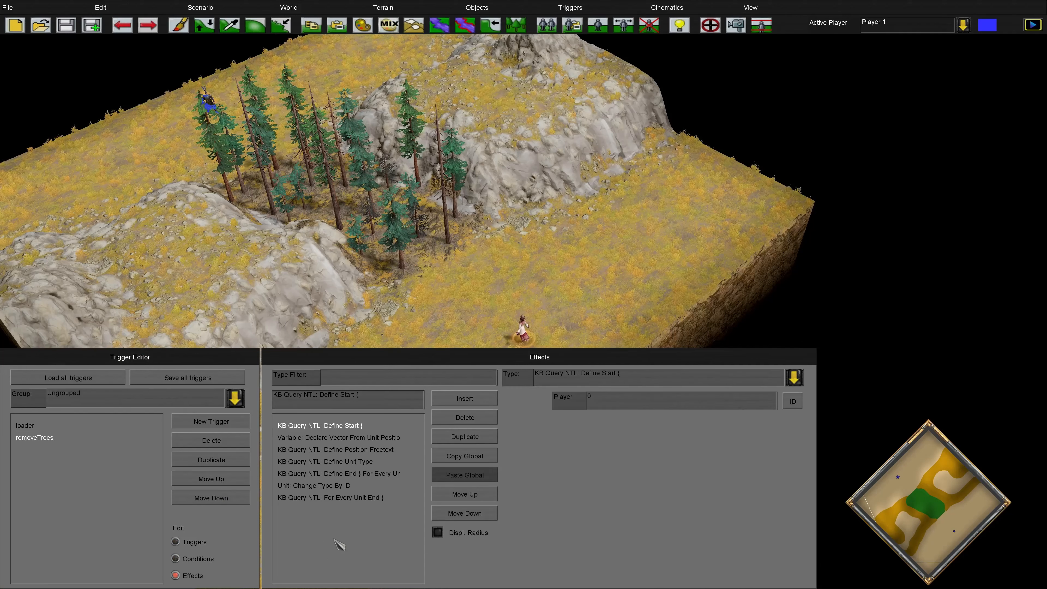
Select the Define Unit Type effect and bring up its effect type list.
{"action": "left_click", "coordinate": [323, 486]}
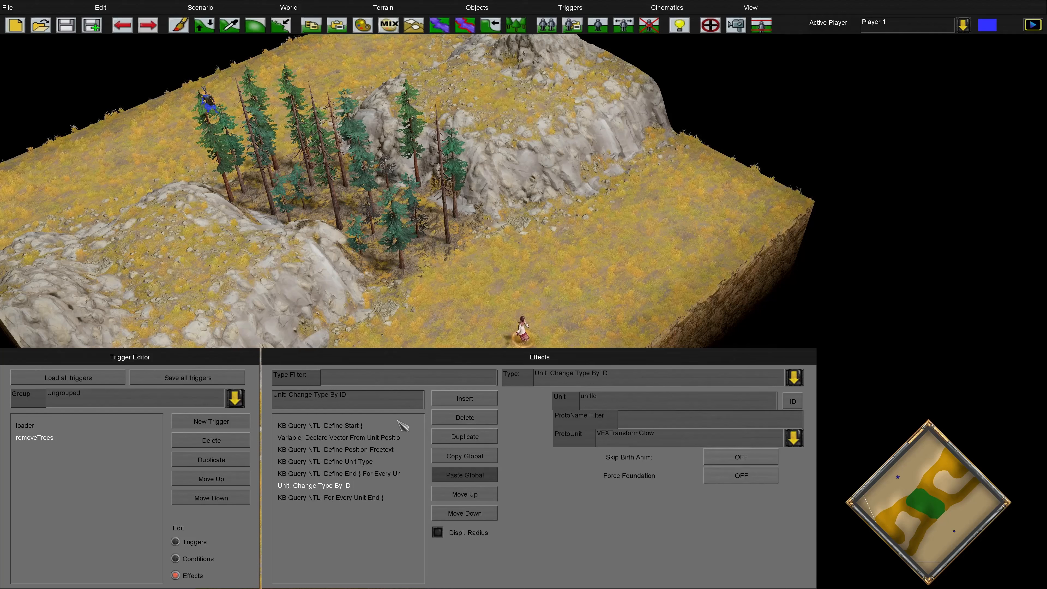
{"action": "left_click", "coordinate": [351, 462]}
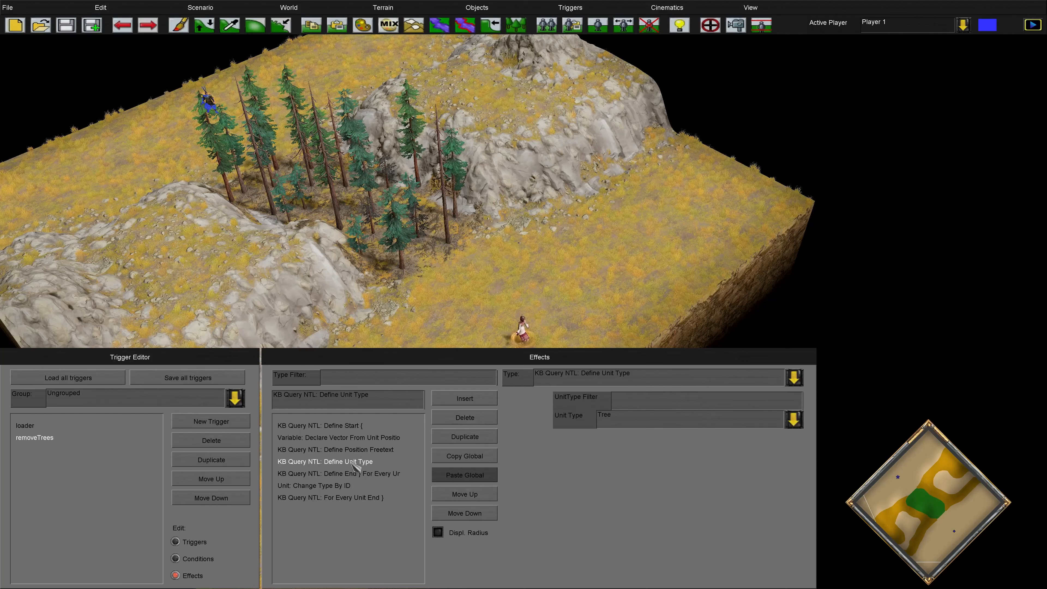
{"action": "left_click", "coordinate": [618, 384]}
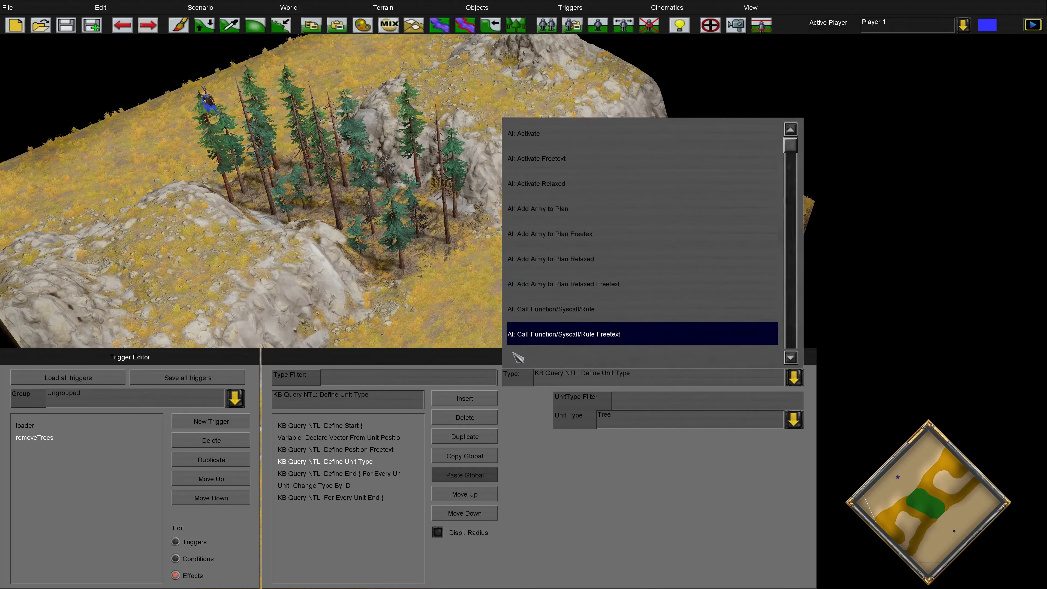
Change removeTrees' Tree unit-type query into KB Query NTL: Define Action Type, set to cActionTypeIdle.
{"action": "left_click", "coordinate": [459, 383]}
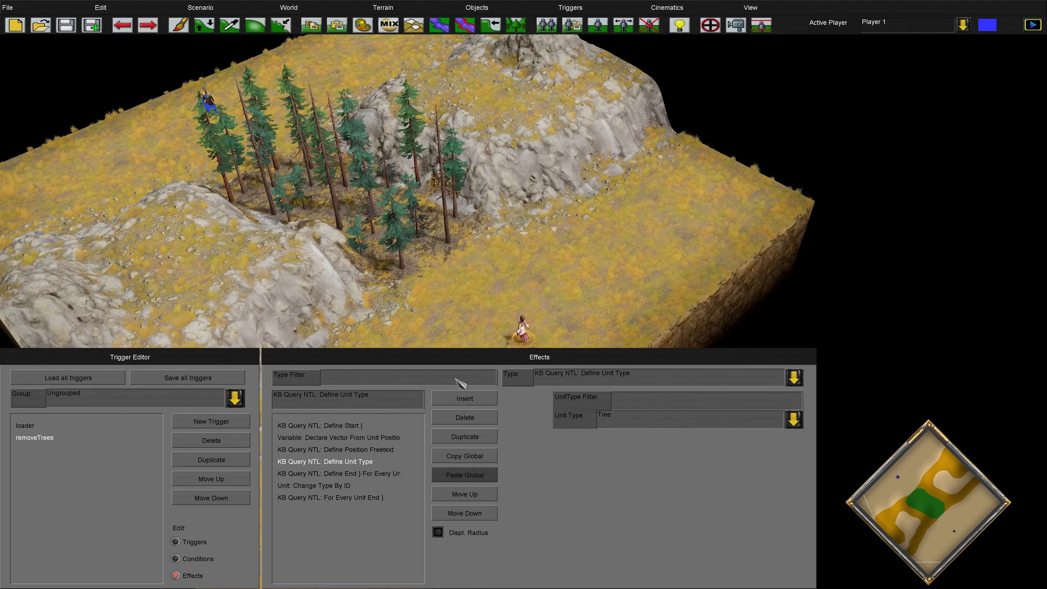
{"action": "type", "text": "define"}
{"action": "left_click", "coordinate": [607, 386]}
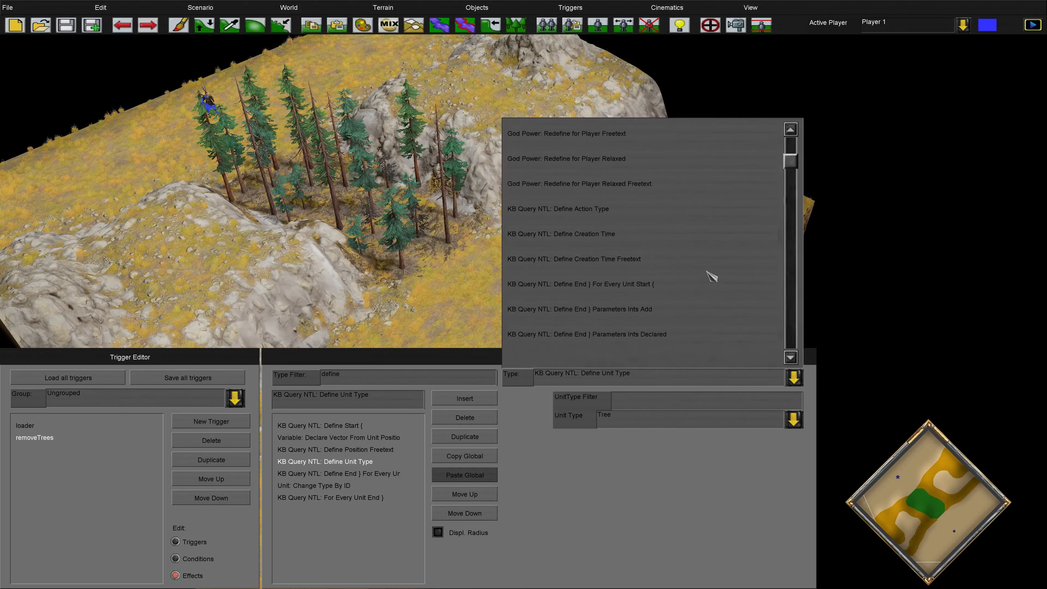
{"action": "scroll", "coordinate": [712, 276], "scroll_direction": "down", "scroll_amount": 1}
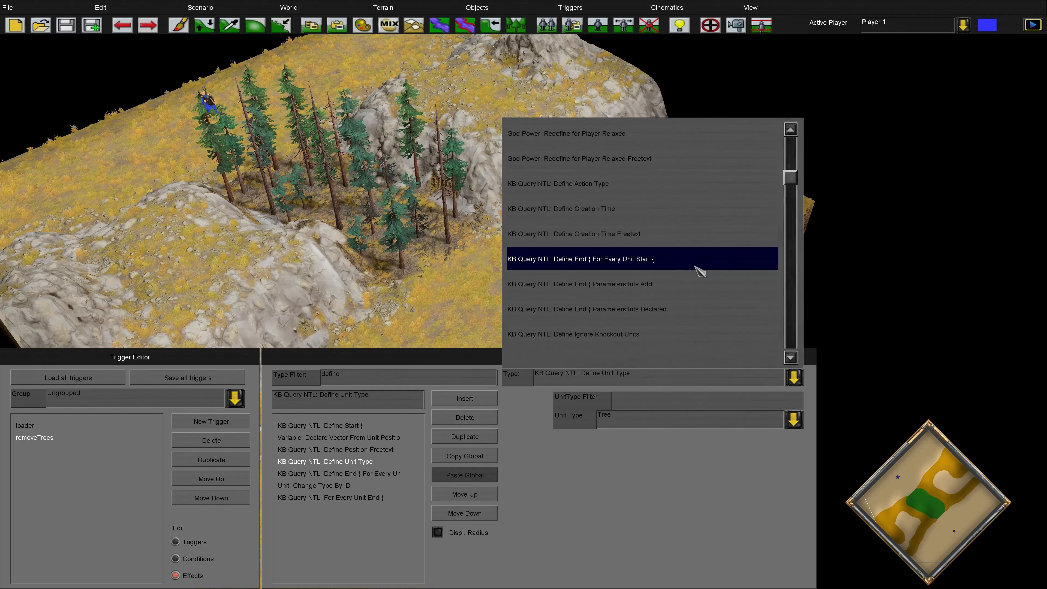
{"action": "left_click", "coordinate": [641, 194]}
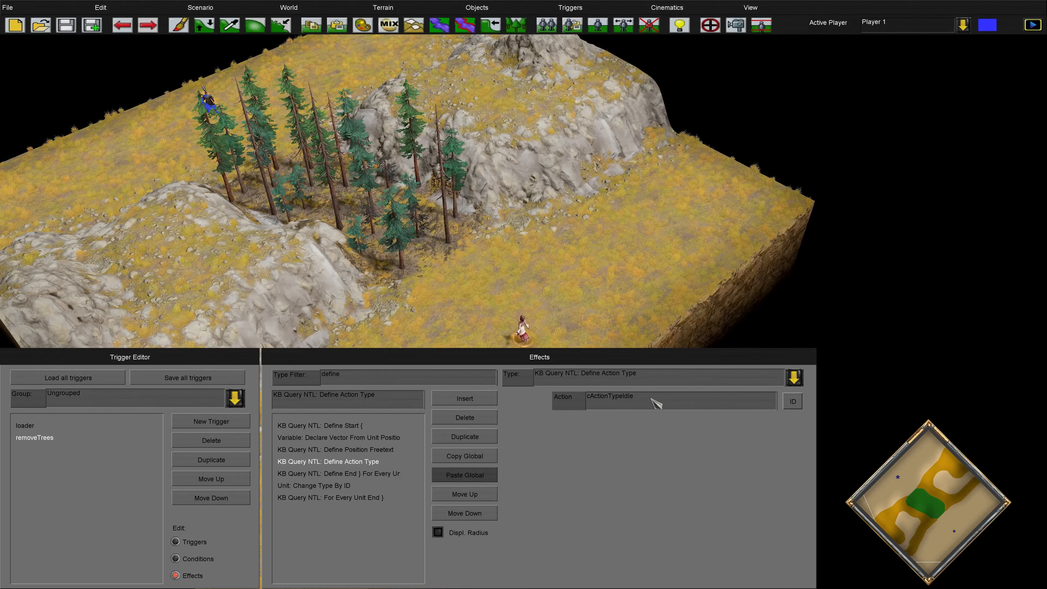
{"action": "key", "text": "Down"}
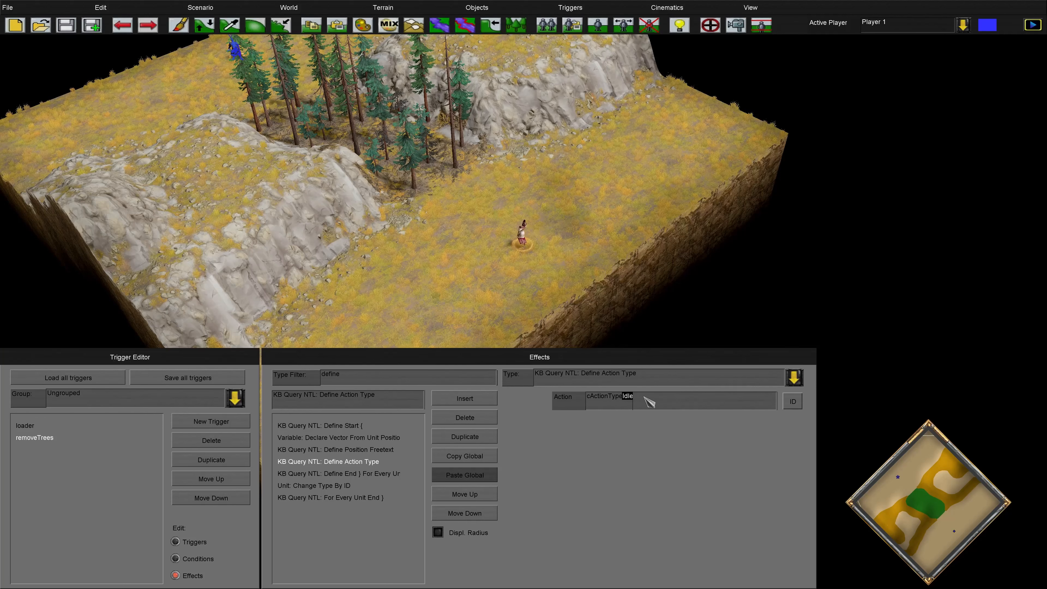
Switch the action-type query to KB Query NTL: Define Ignore Knockout Units, with Ignore Knockout on.
{"action": "left_click", "coordinate": [611, 377]}
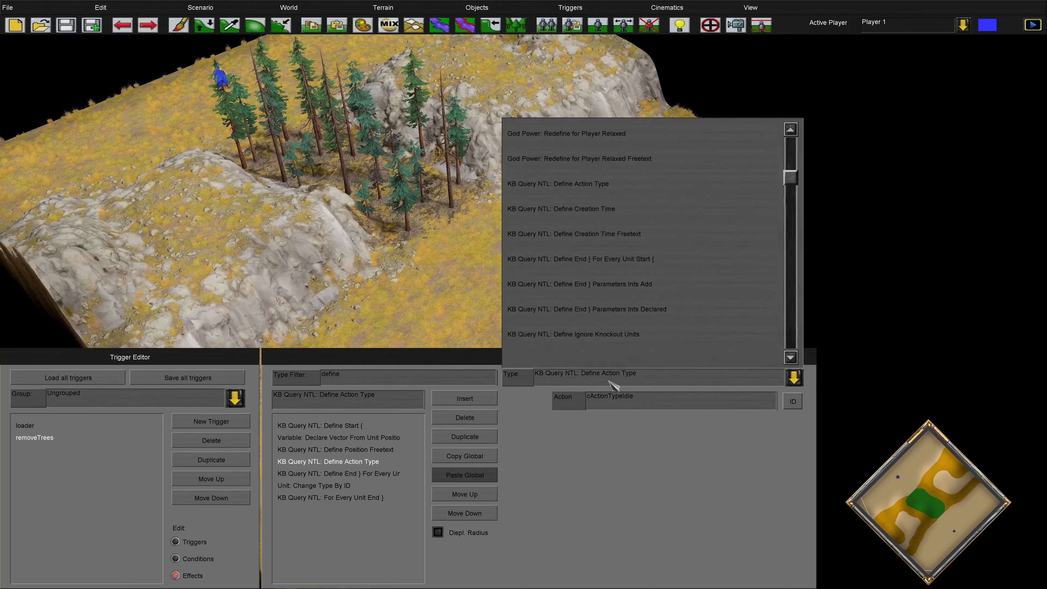
{"action": "left_click", "coordinate": [657, 209]}
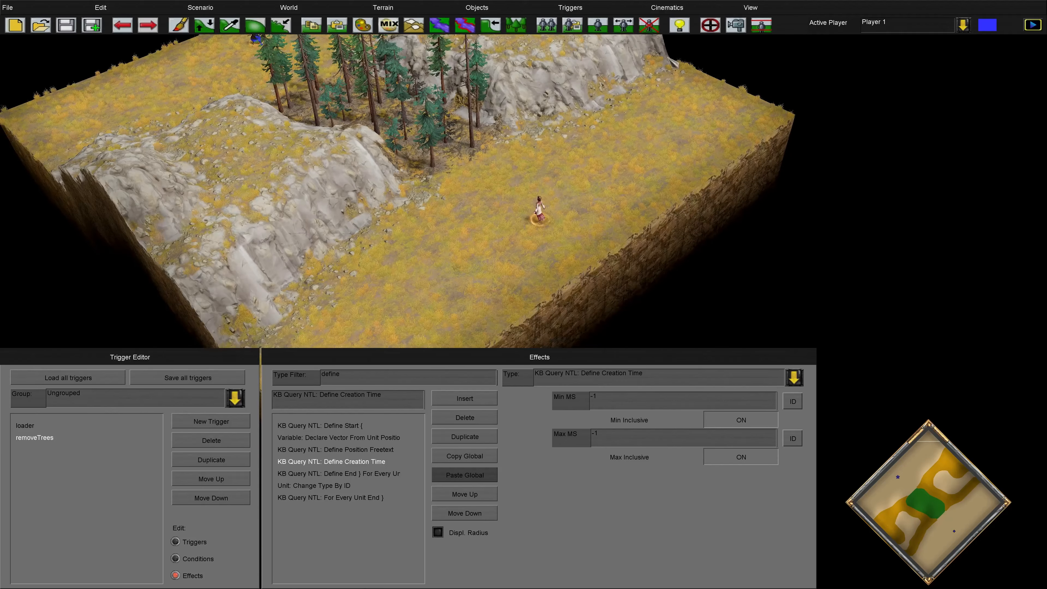
{"action": "scroll", "coordinate": [661, 258], "scroll_direction": "up", "scroll_amount": 5}
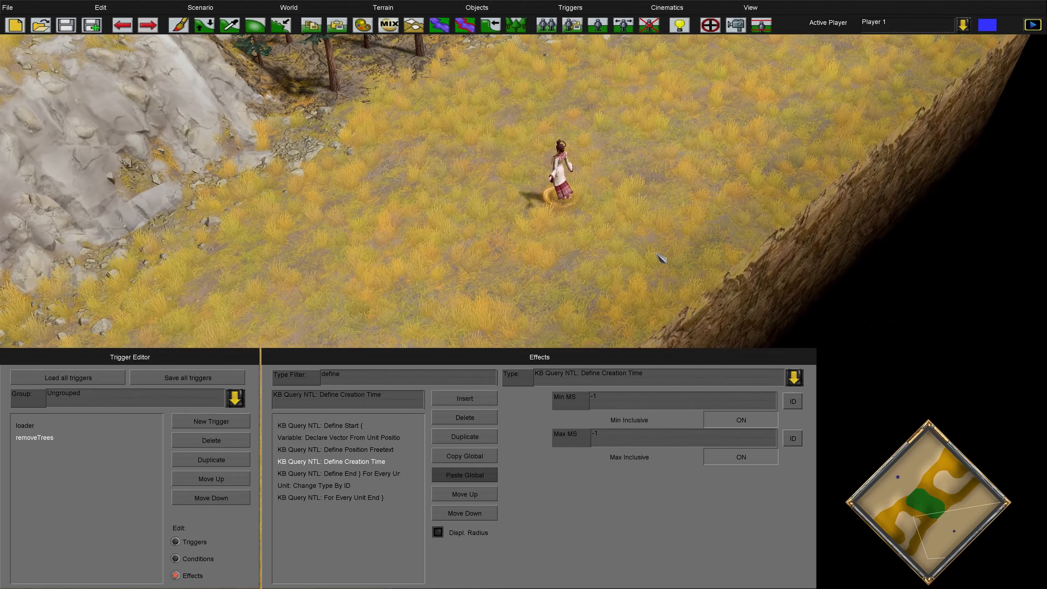
{"action": "scroll", "coordinate": [660, 258], "scroll_direction": "down", "scroll_amount": 5}
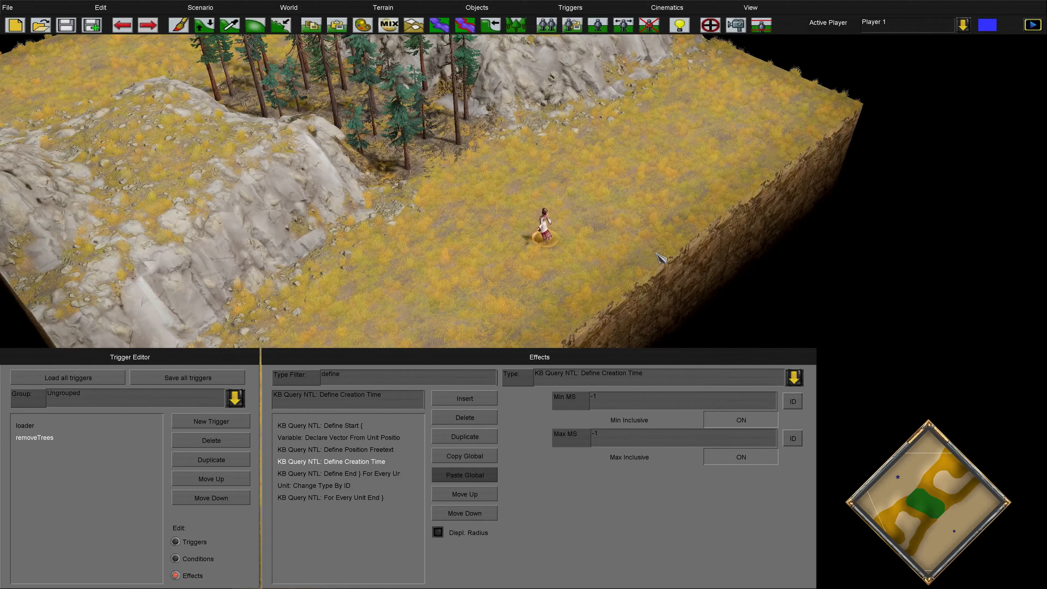
{"action": "left_click", "coordinate": [643, 380]}
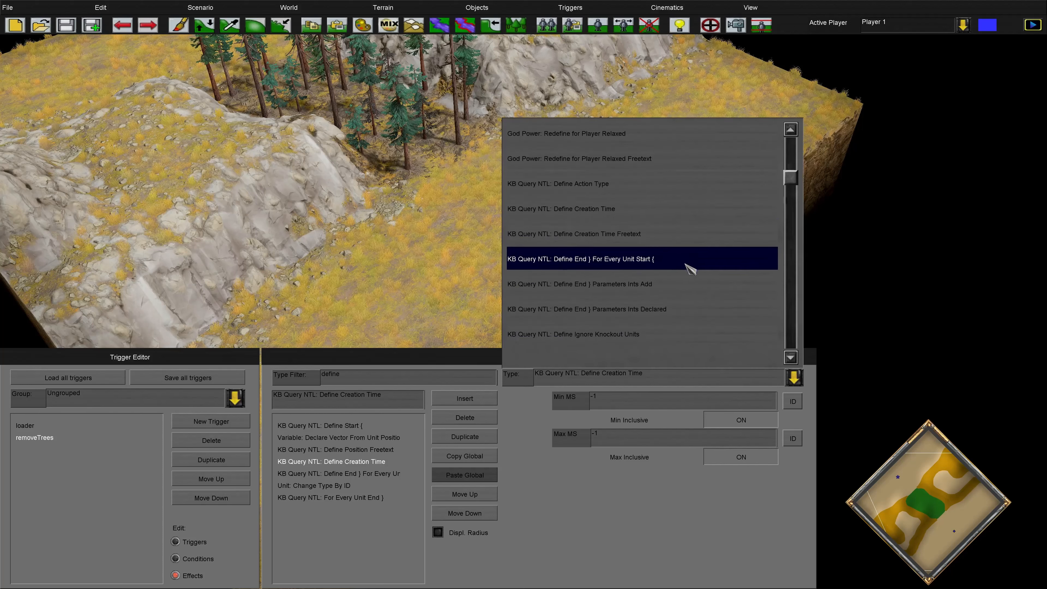
{"action": "scroll", "coordinate": [692, 264], "scroll_direction": "down", "scroll_amount": 1}
{"action": "left_click", "coordinate": [670, 308]}
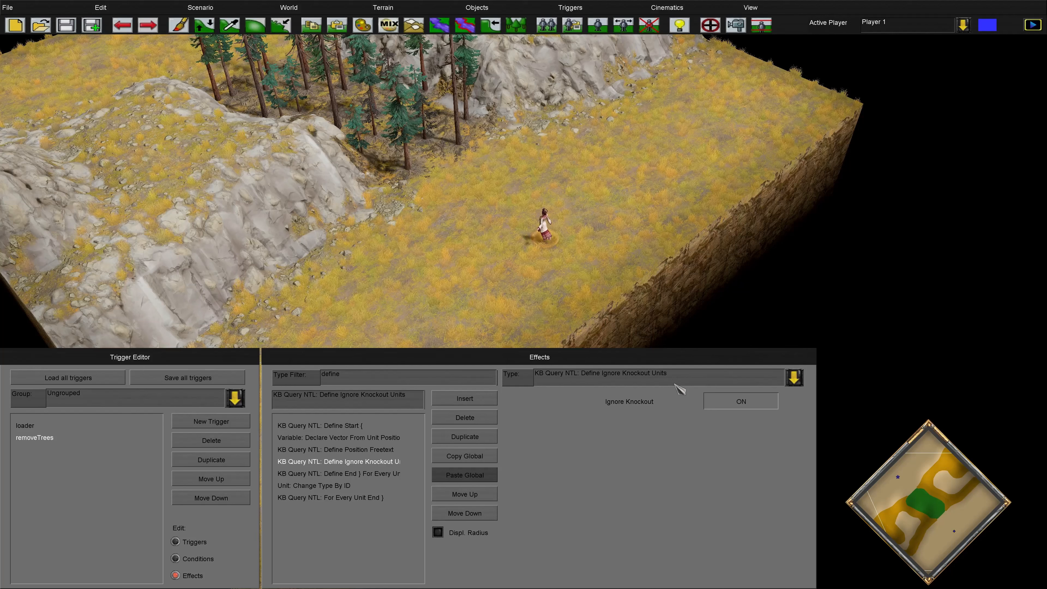
Make the fourth effect KB Query NTL: Define StateID with its state set to cUnitStateAny.
{"action": "left_click", "coordinate": [675, 383]}
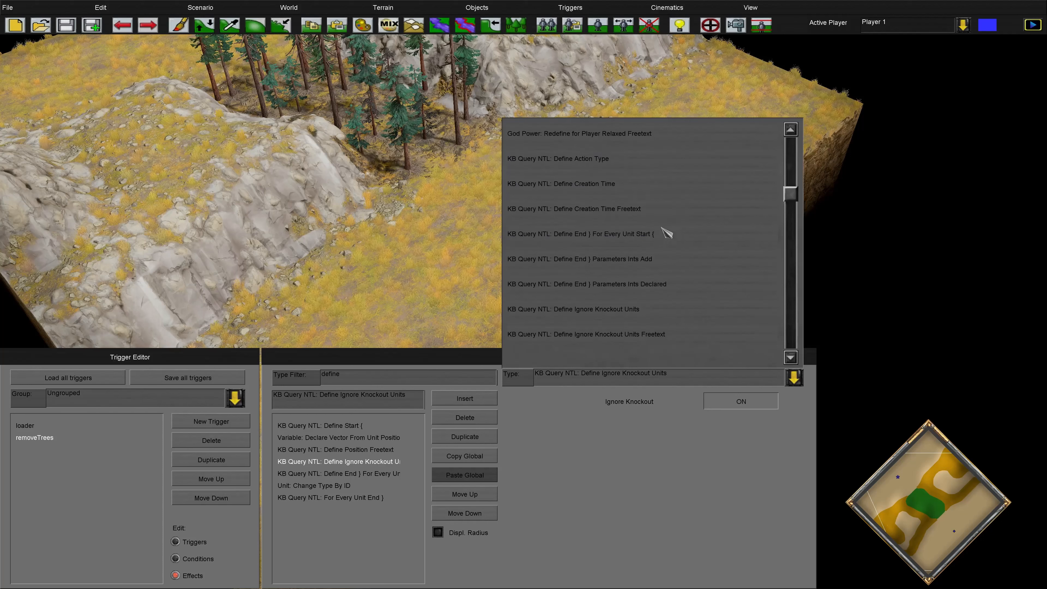
{"action": "scroll", "coordinate": [703, 294], "scroll_direction": "down", "scroll_amount": 2}
{"action": "scroll", "coordinate": [703, 293], "scroll_direction": "down", "scroll_amount": 1}
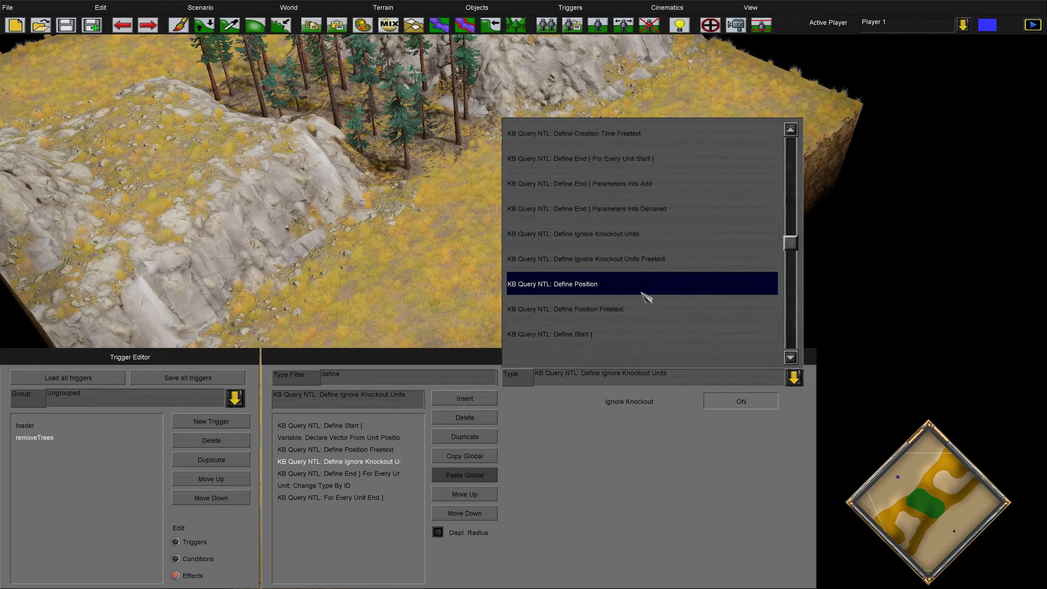
{"action": "scroll", "coordinate": [646, 297], "scroll_direction": "down", "scroll_amount": 2}
{"action": "left_click", "coordinate": [634, 308]}
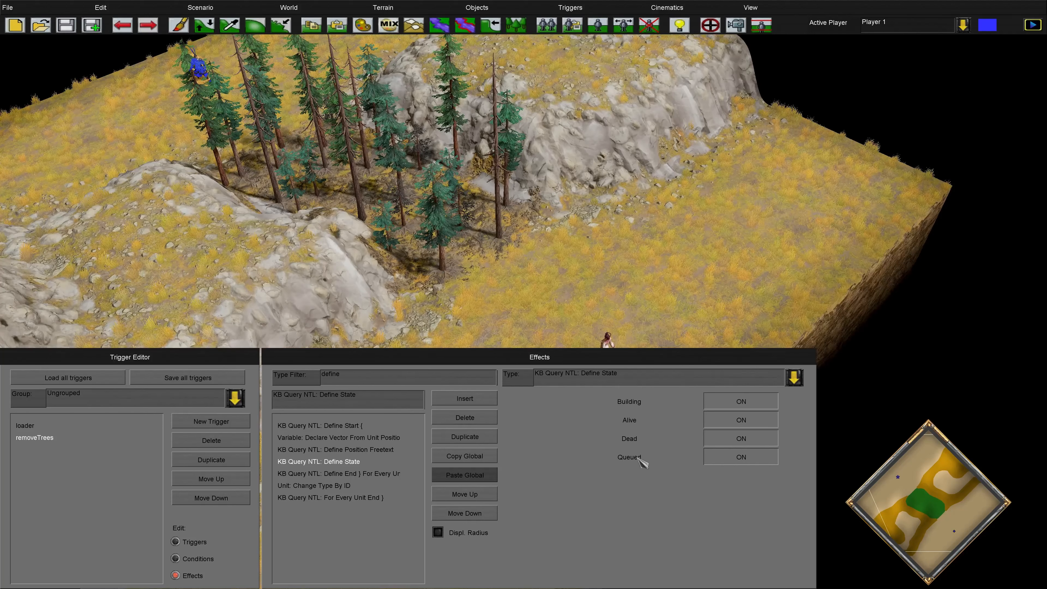
{"action": "key", "text": "Down"}
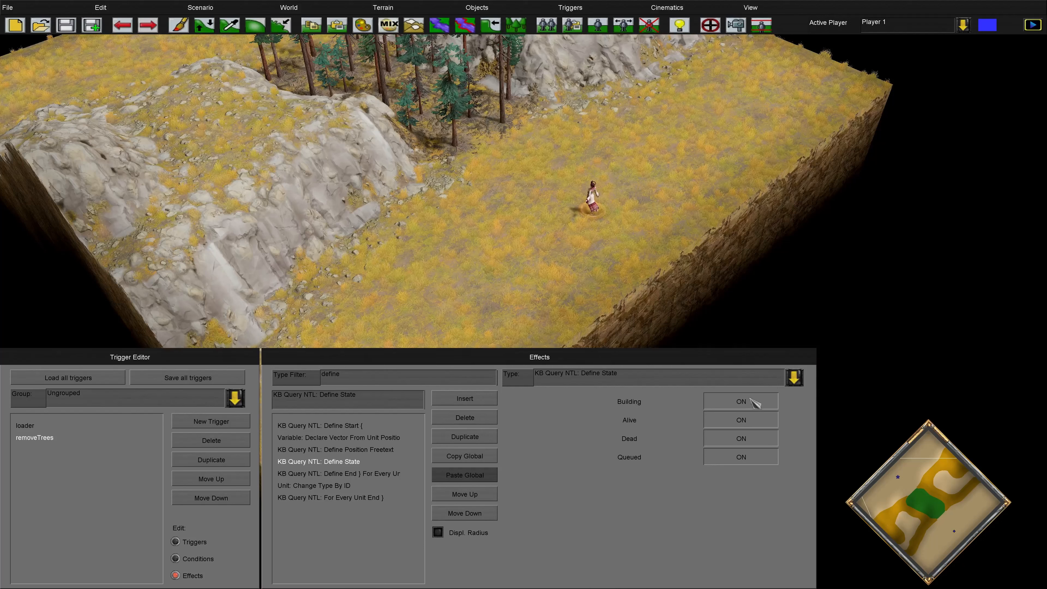
{"action": "left_click", "coordinate": [652, 376]}
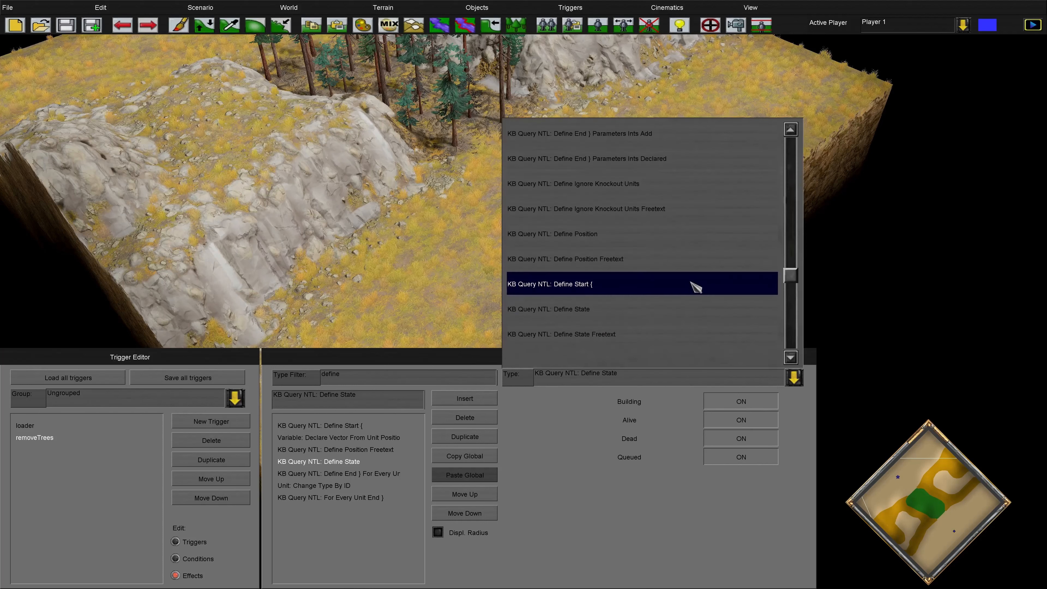
{"action": "scroll", "coordinate": [694, 286], "scroll_direction": "down", "scroll_amount": 2}
{"action": "left_click", "coordinate": [628, 317]}
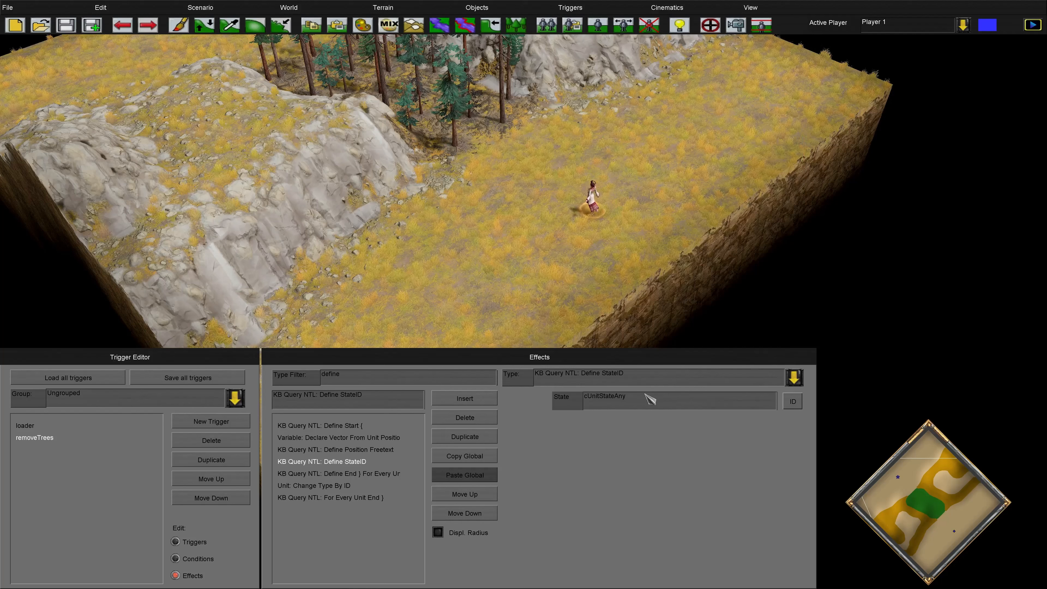
{"action": "left_click", "coordinate": [642, 381]}
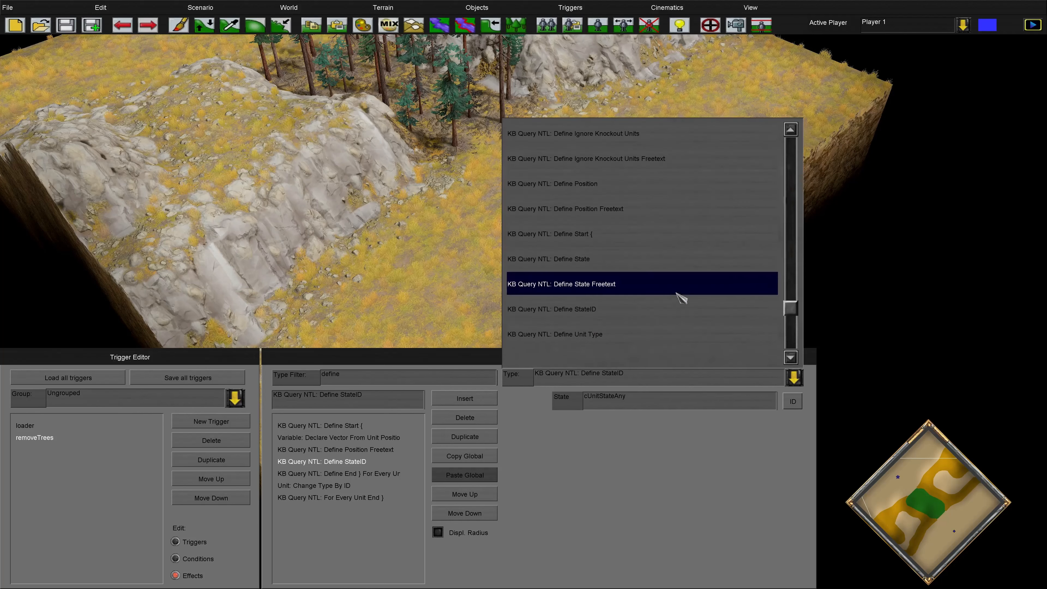
{"action": "scroll", "coordinate": [678, 297], "scroll_direction": "down", "scroll_amount": 2}
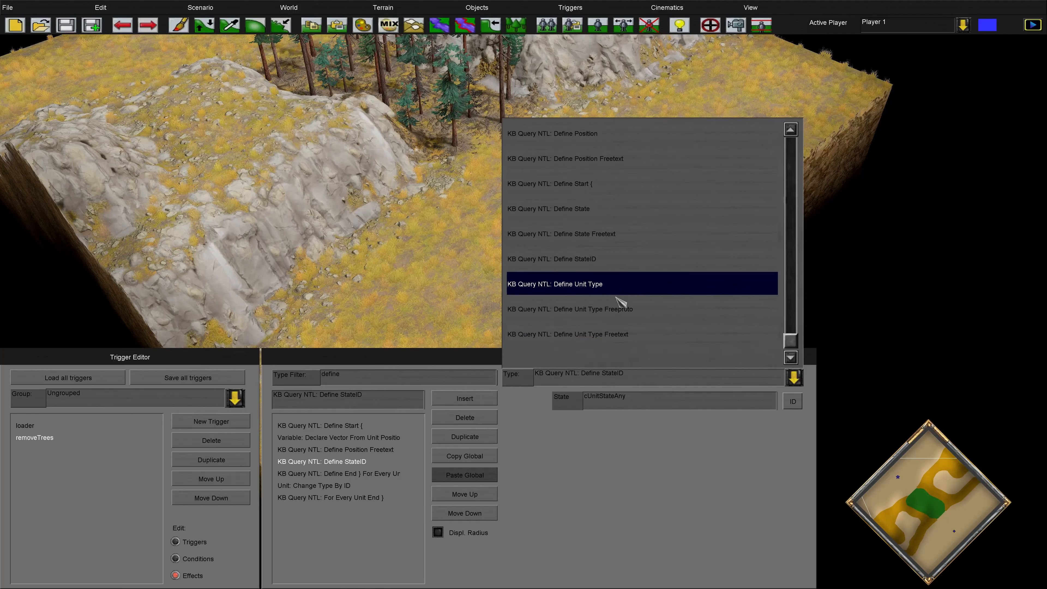
{"action": "left_click", "coordinate": [686, 437]}
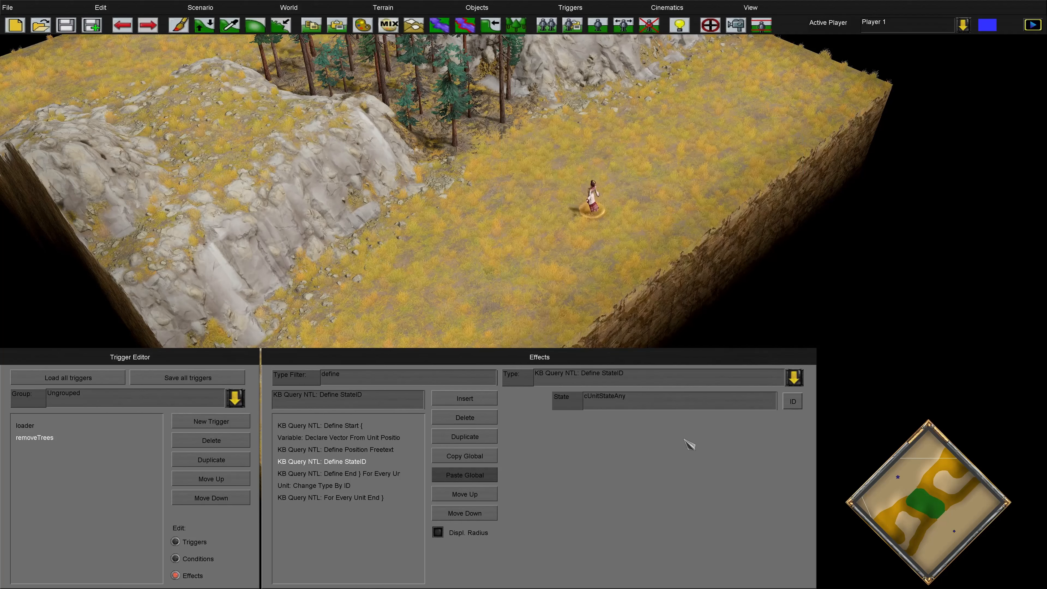
{"action": "middle_click_drag", "start_coordinate": [633, 236], "coordinate": [614, 167]}
{"action": "scroll", "coordinate": [689, 230], "scroll_direction": "down", "scroll_amount": 3}
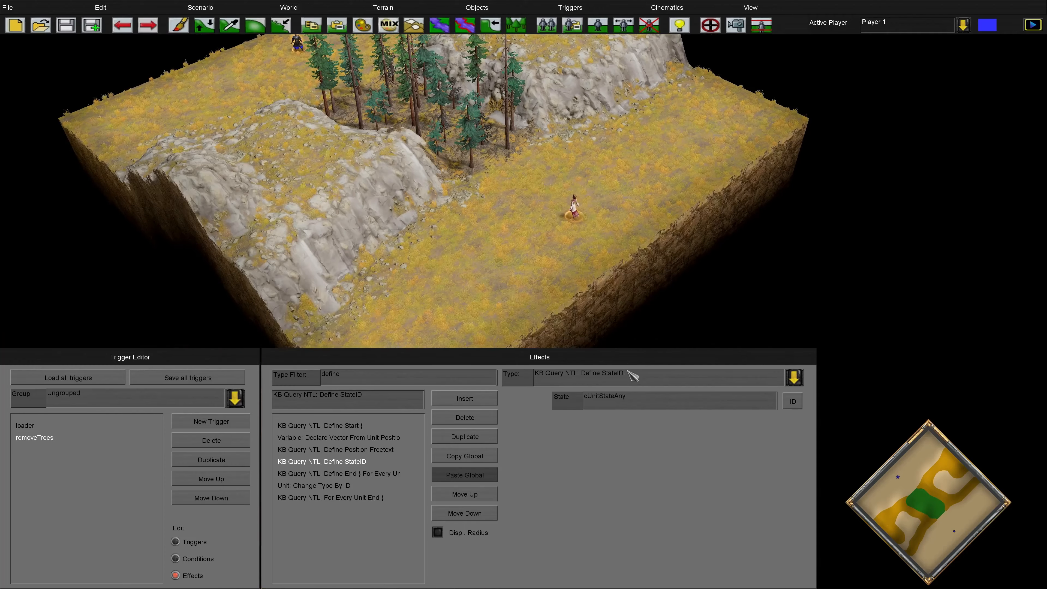
{"action": "scroll", "coordinate": [661, 273], "scroll_direction": "up", "scroll_amount": 2}
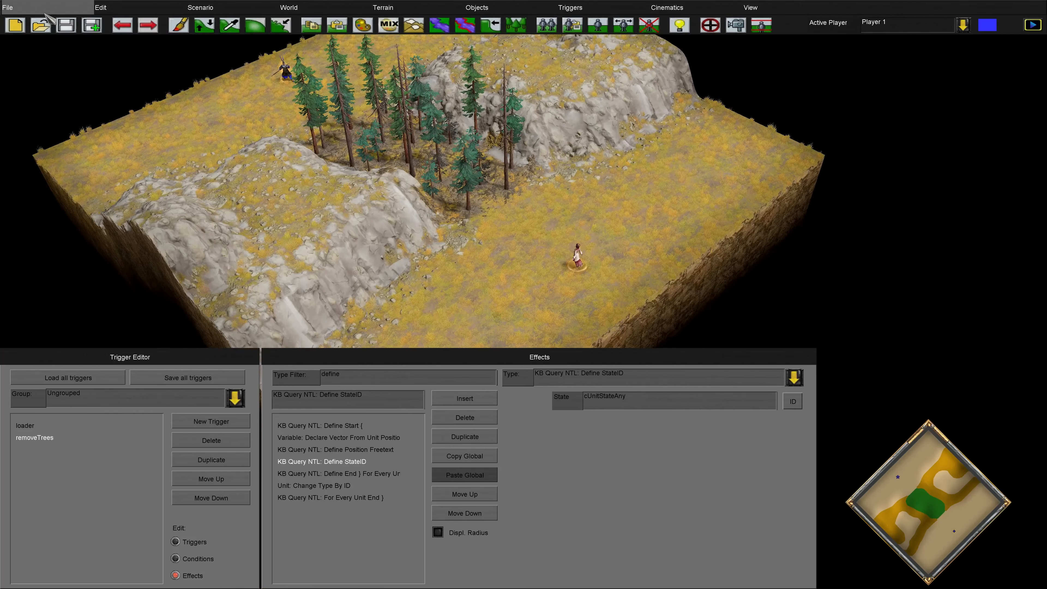
Load KbArrowsChange.mythscn from the Load Menu, sorted by Date/Time.
{"action": "left_click", "coordinate": [41, 25]}
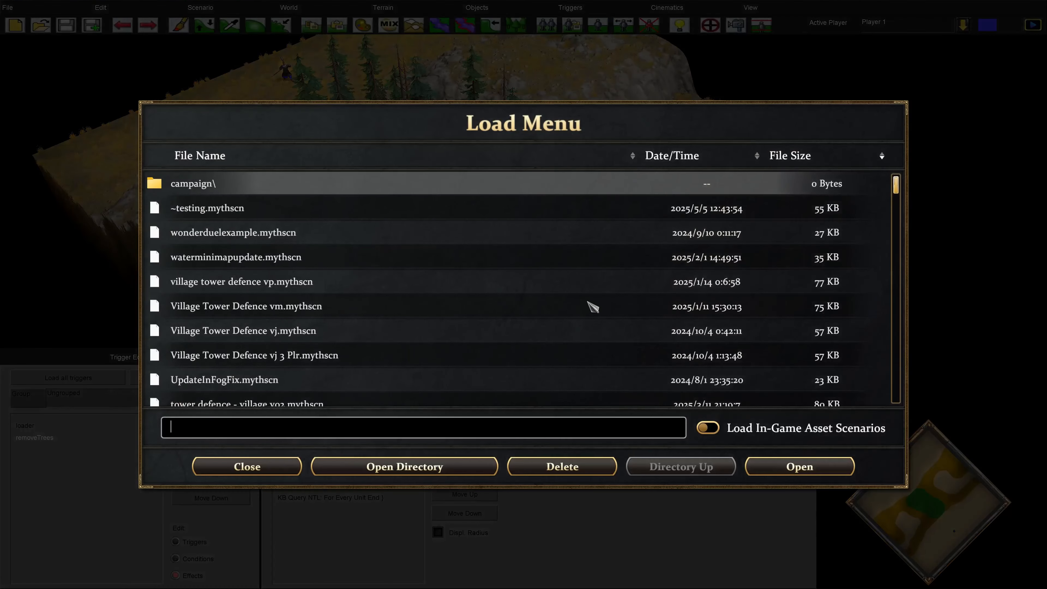
{"action": "left_click", "coordinate": [702, 160]}
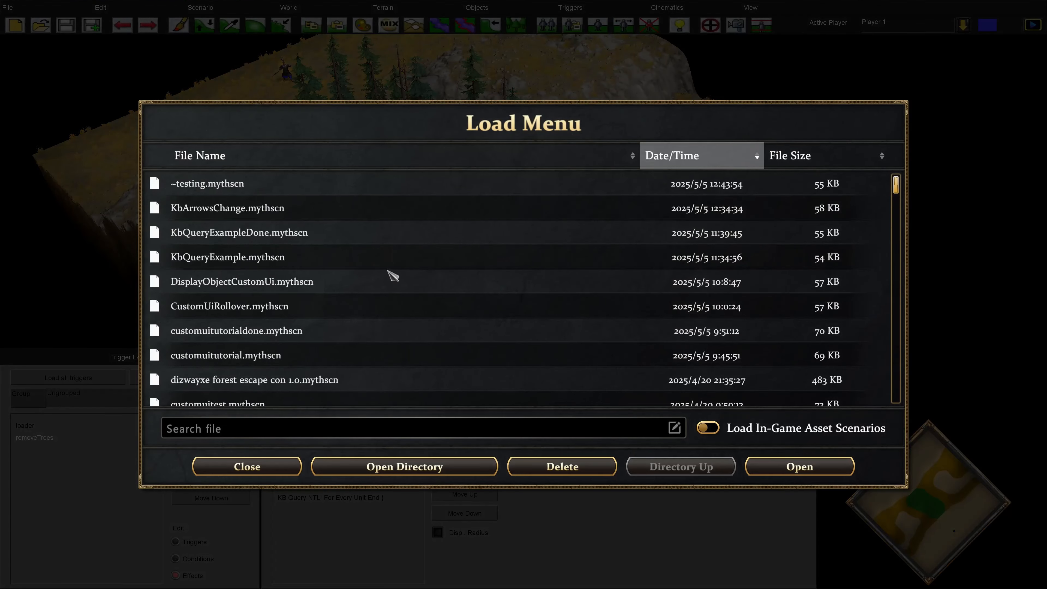
{"action": "double_click", "coordinate": [238, 208]}
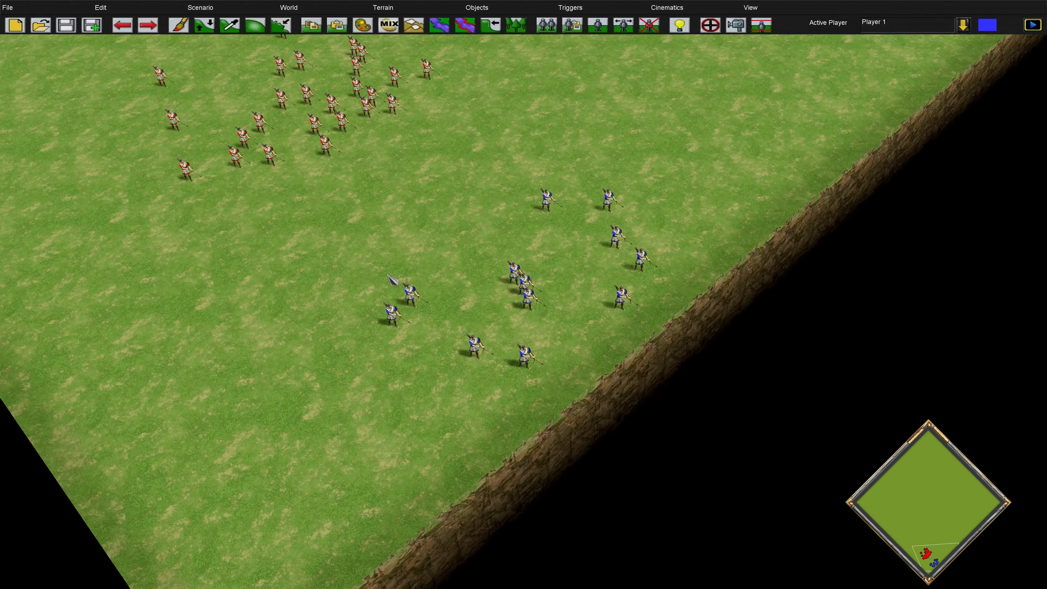
{"action": "scroll", "coordinate": [461, 176], "scroll_direction": "up", "scroll_amount": 3}
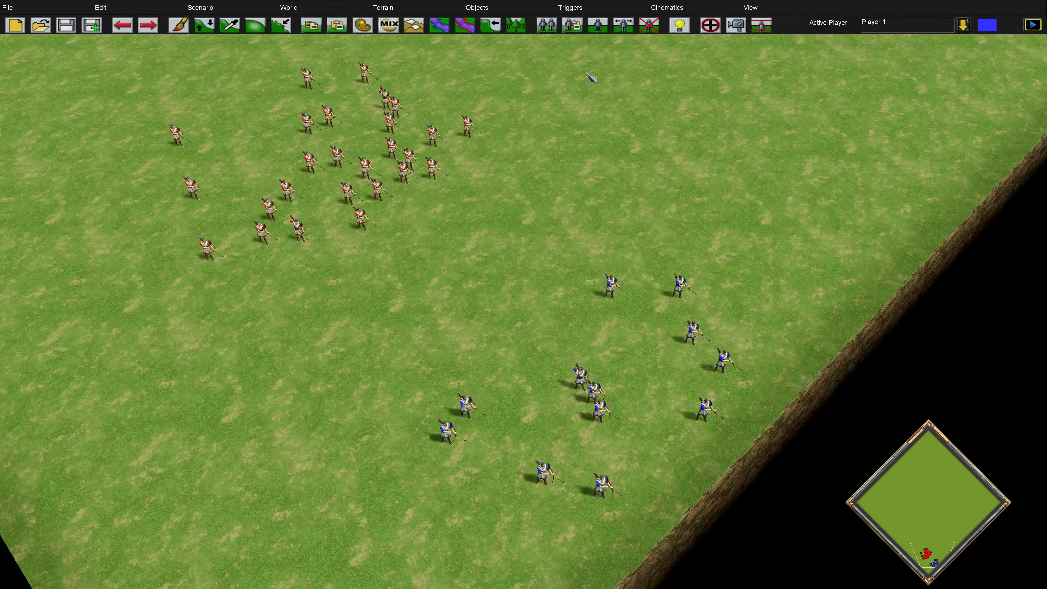
Review changeArrows' effects in the Trigger Editor: Define Unit Type, Define End For Every Unit, Change Type By ID.
{"action": "left_click", "coordinate": [570, 7]}
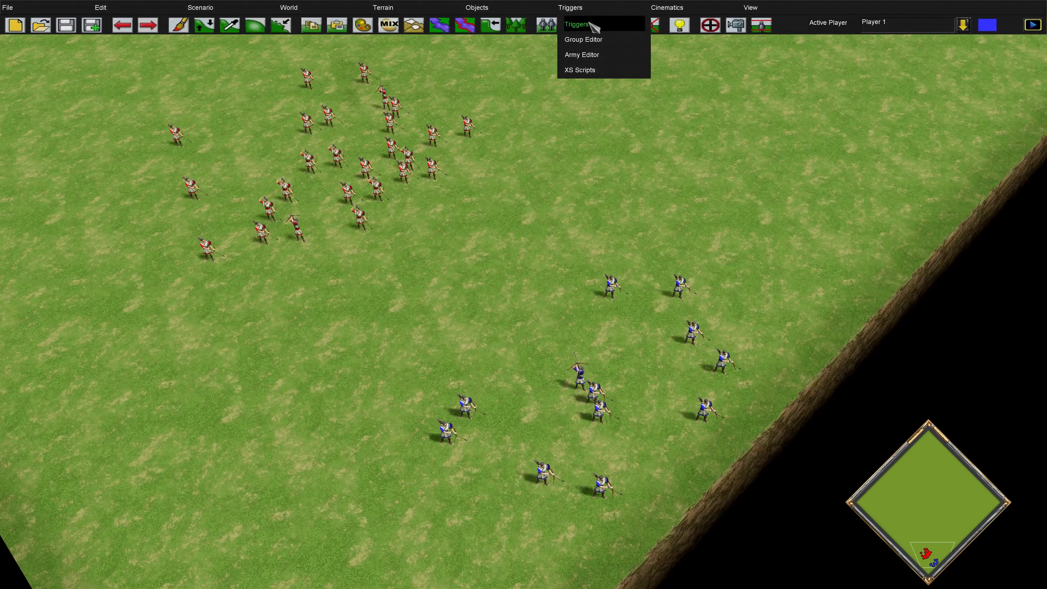
{"action": "left_click", "coordinate": [574, 23]}
{"action": "left_click", "coordinate": [25, 425]}
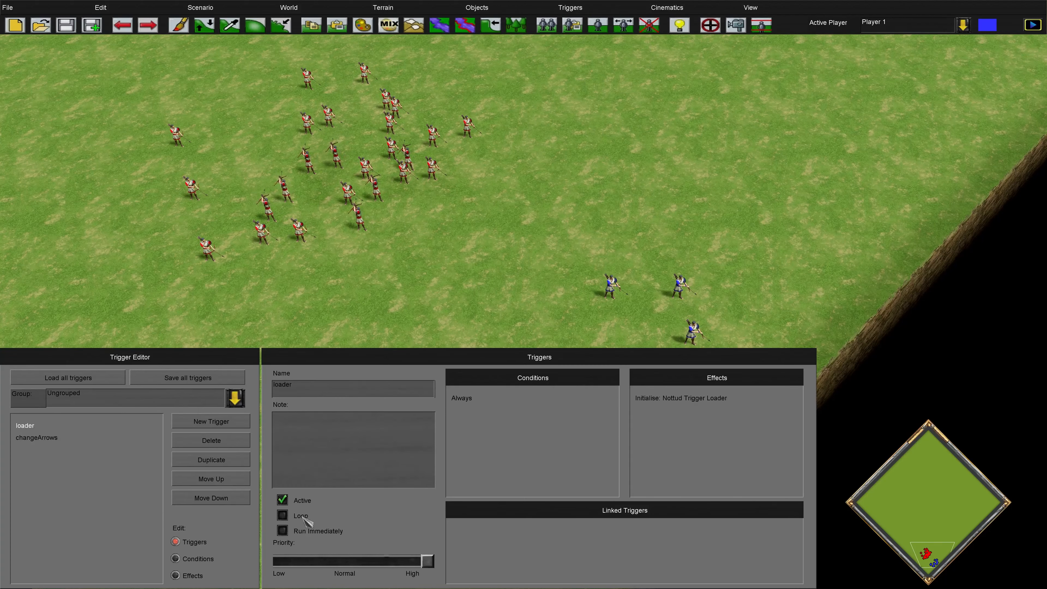
{"action": "left_click", "coordinate": [31, 438]}
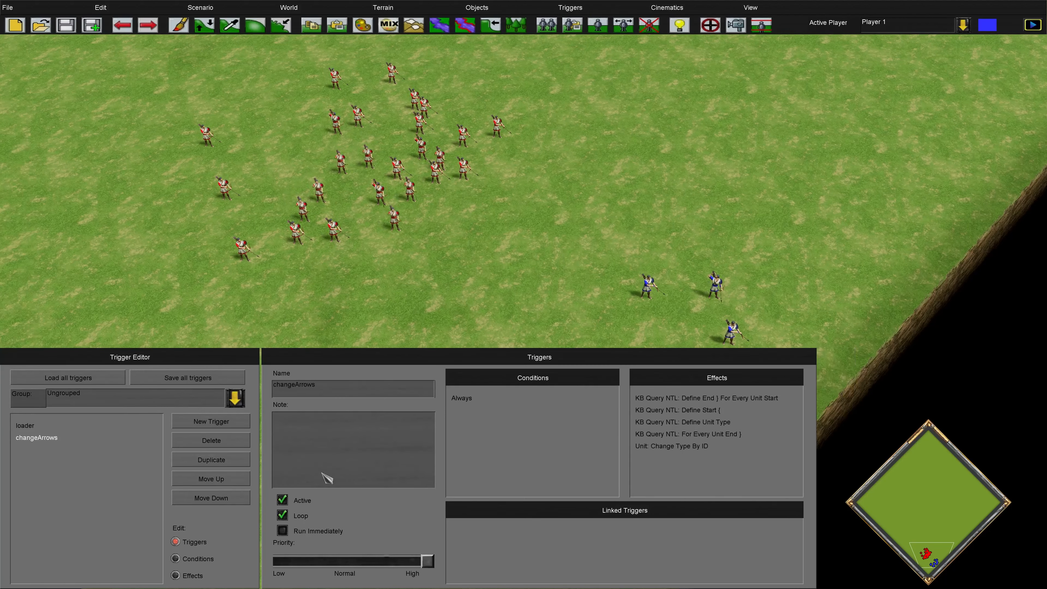
{"action": "left_click", "coordinate": [215, 577]}
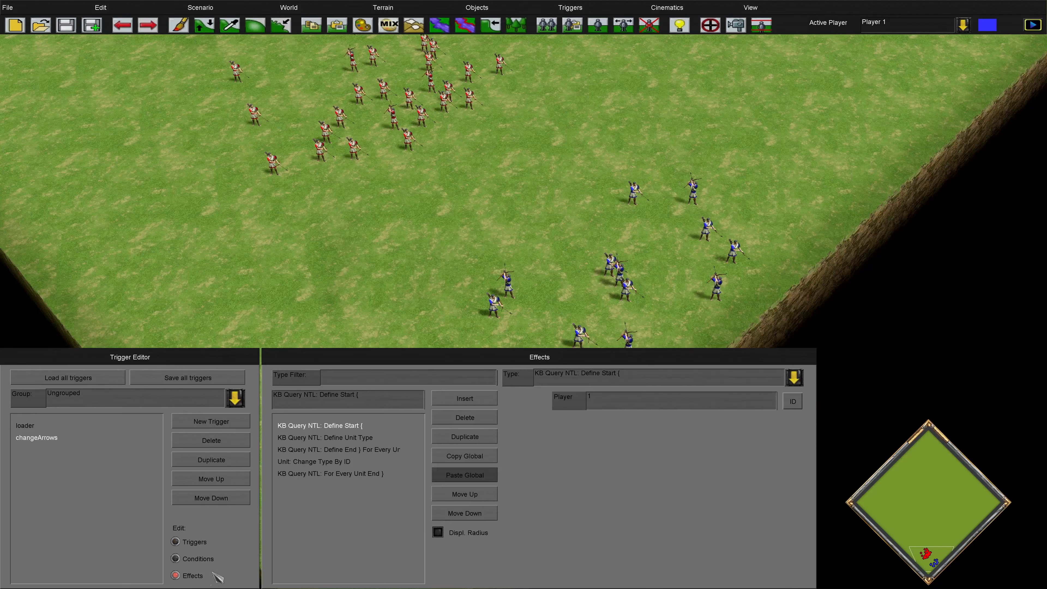
{"action": "left_click", "coordinate": [354, 437]}
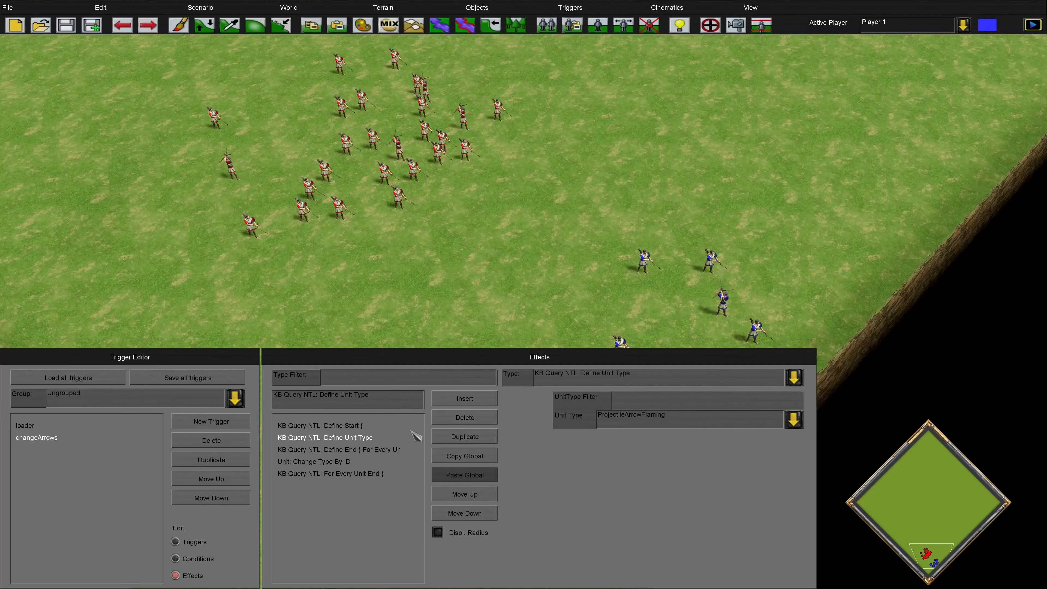
{"action": "left_click", "coordinate": [367, 451]}
{"action": "left_click", "coordinate": [371, 461]}
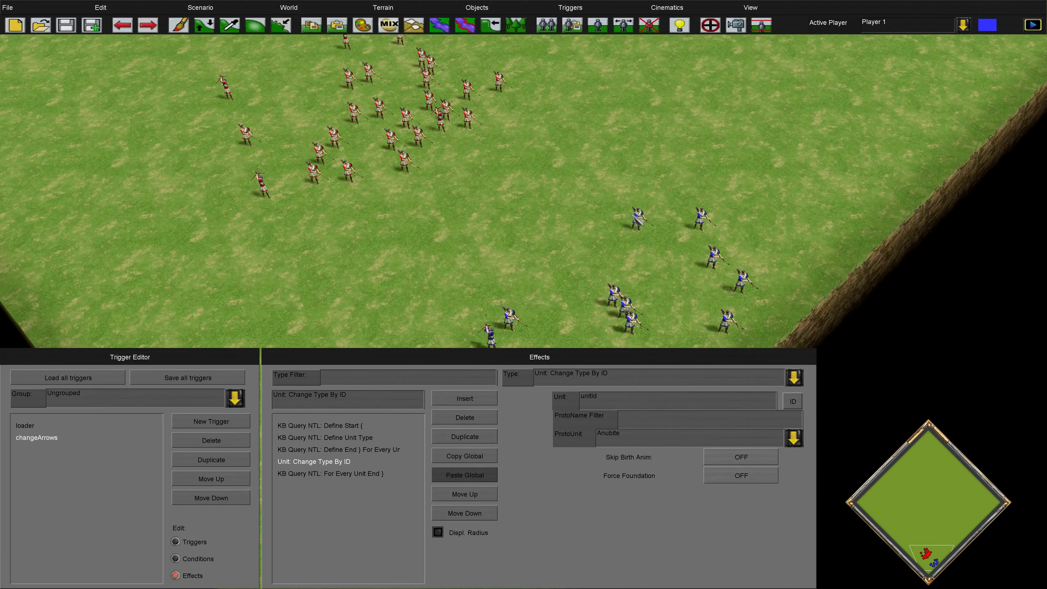
Playtest the scenario and order the twelve blue Arcus units to attack a red archer.
{"action": "left_click", "coordinate": [200, 8]}
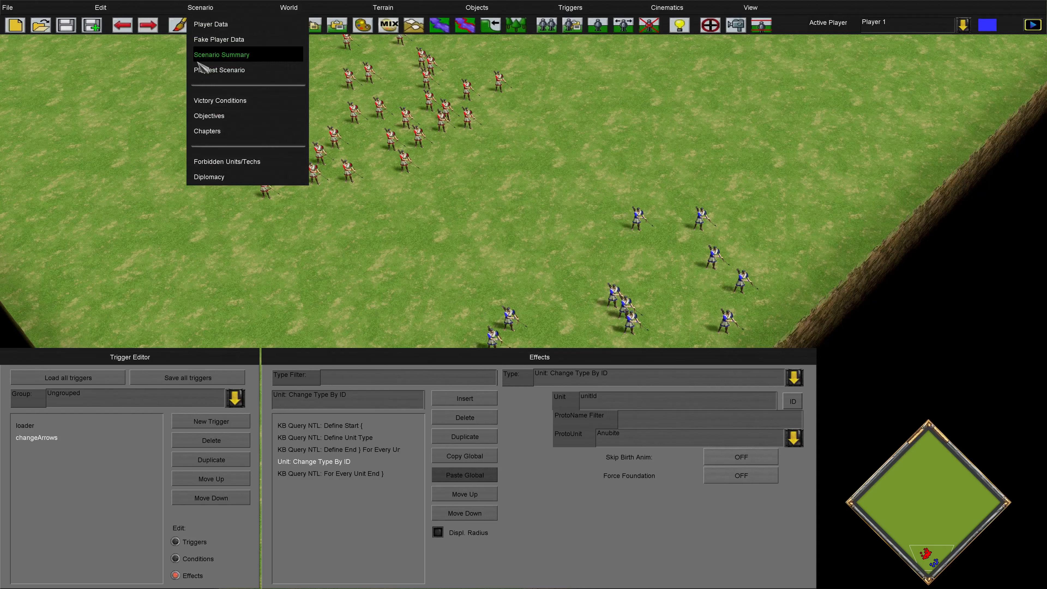
{"action": "left_click", "coordinate": [247, 109]}
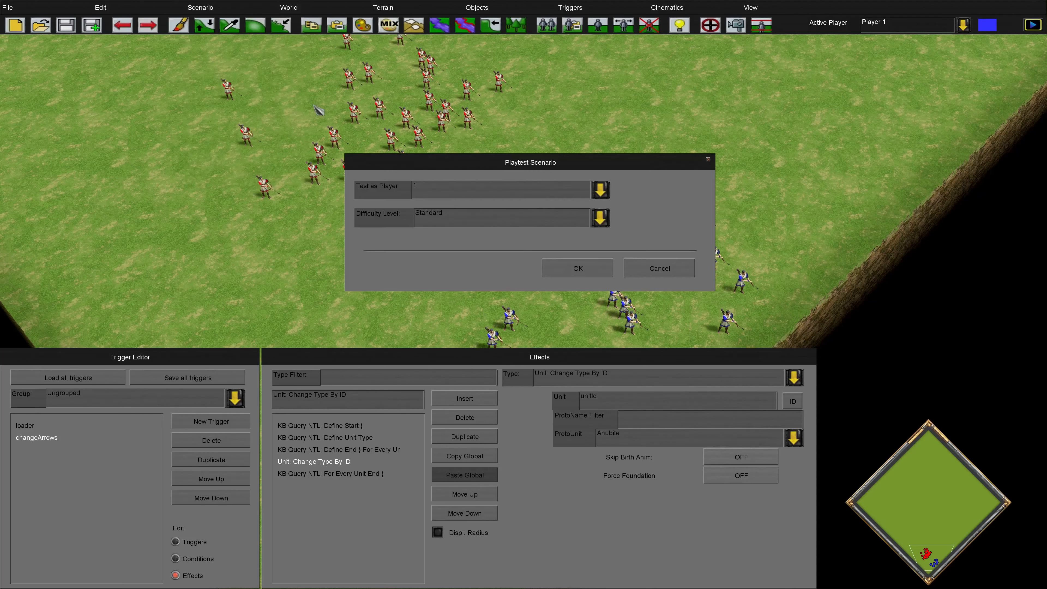
{"action": "left_click", "coordinate": [592, 275]}
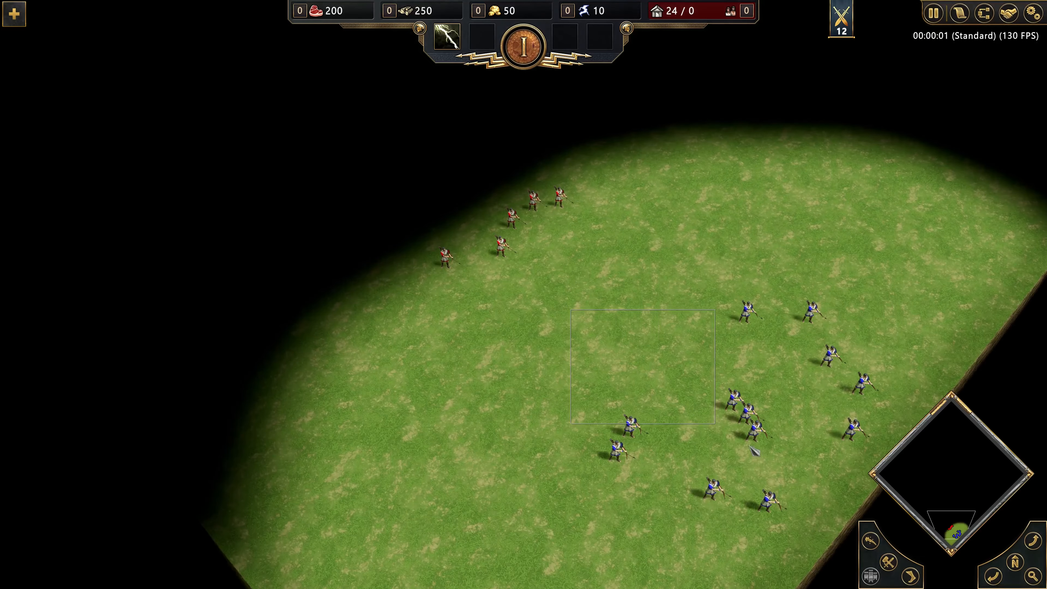
{"action": "left_click_drag", "start_coordinate": [749, 445], "coordinate": [876, 525]}
{"action": "right_click", "coordinate": [500, 246]}
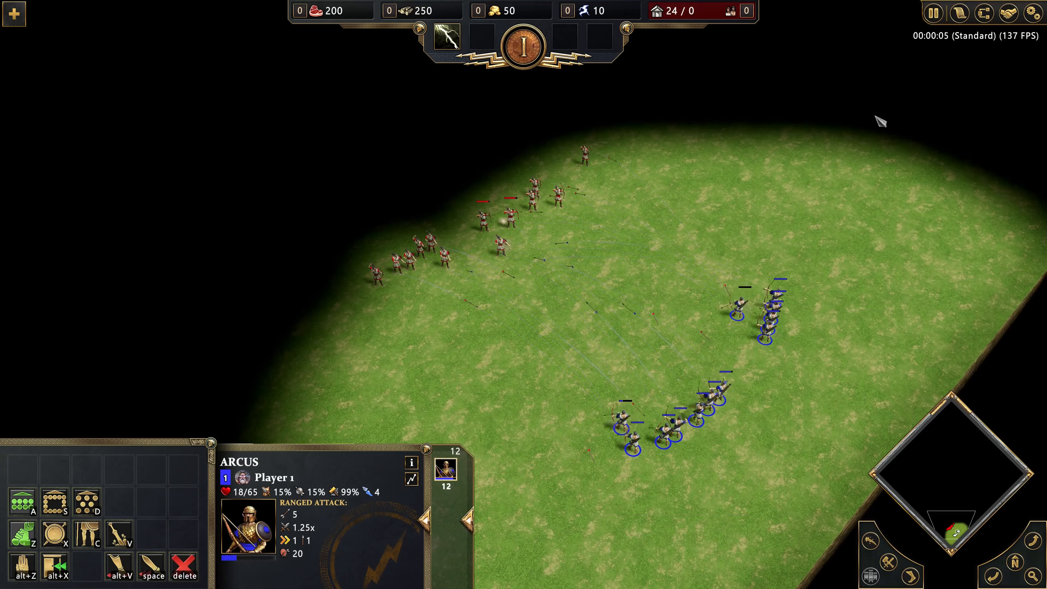
Pause the game and quit the playtest, confirming with YES.
{"action": "left_click", "coordinate": [1032, 13]}
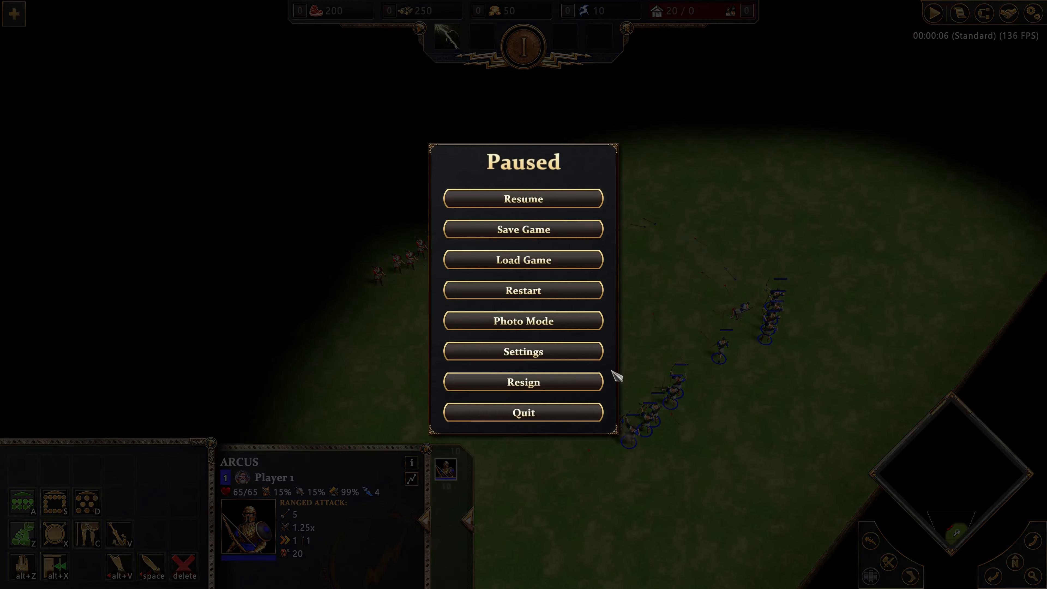
{"action": "left_click", "coordinate": [529, 415]}
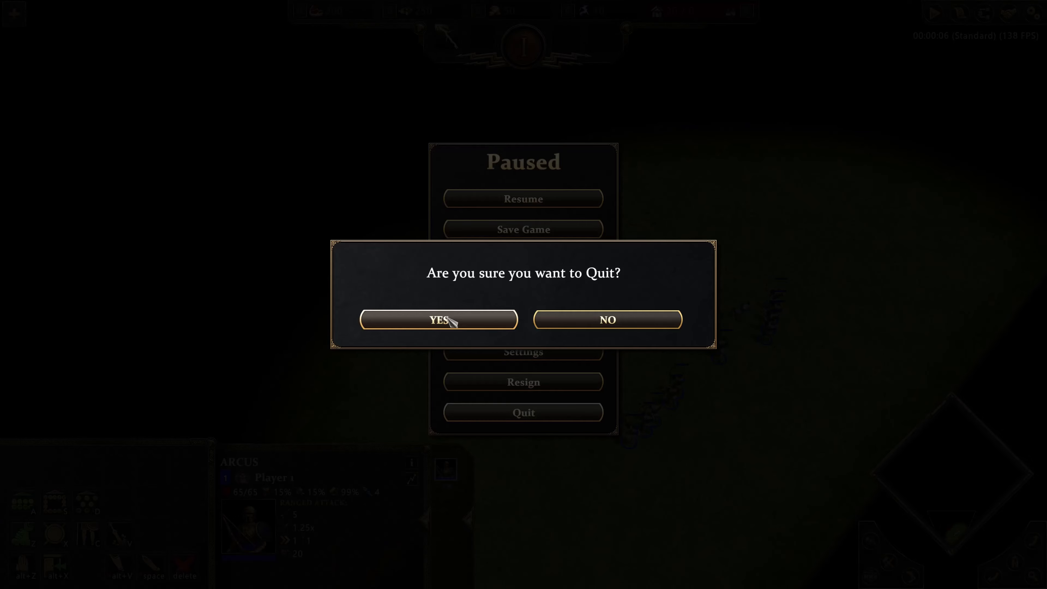
{"action": "left_click", "coordinate": [451, 321]}
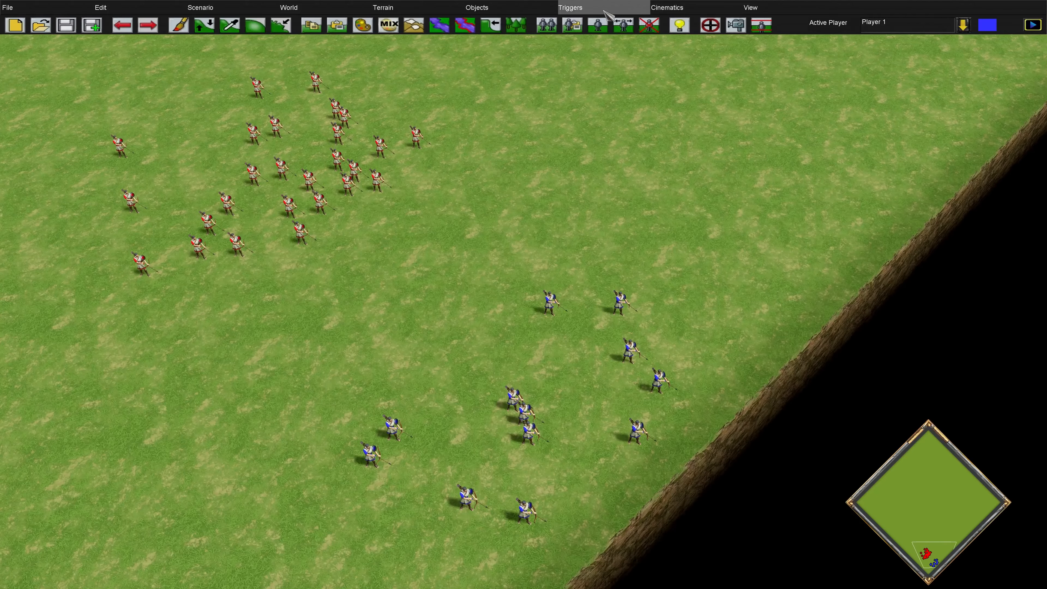
Create a new trigger named makeSearchable and show its effects.
{"action": "left_click", "coordinate": [605, 16]}
{"action": "left_click", "coordinate": [595, 25]}
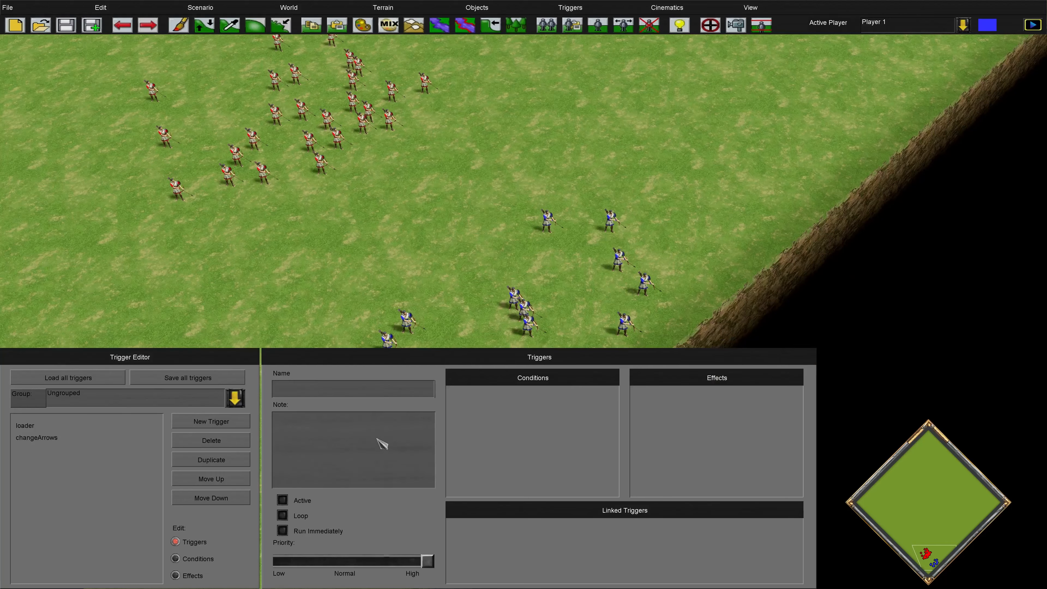
{"action": "left_click", "coordinate": [237, 423]}
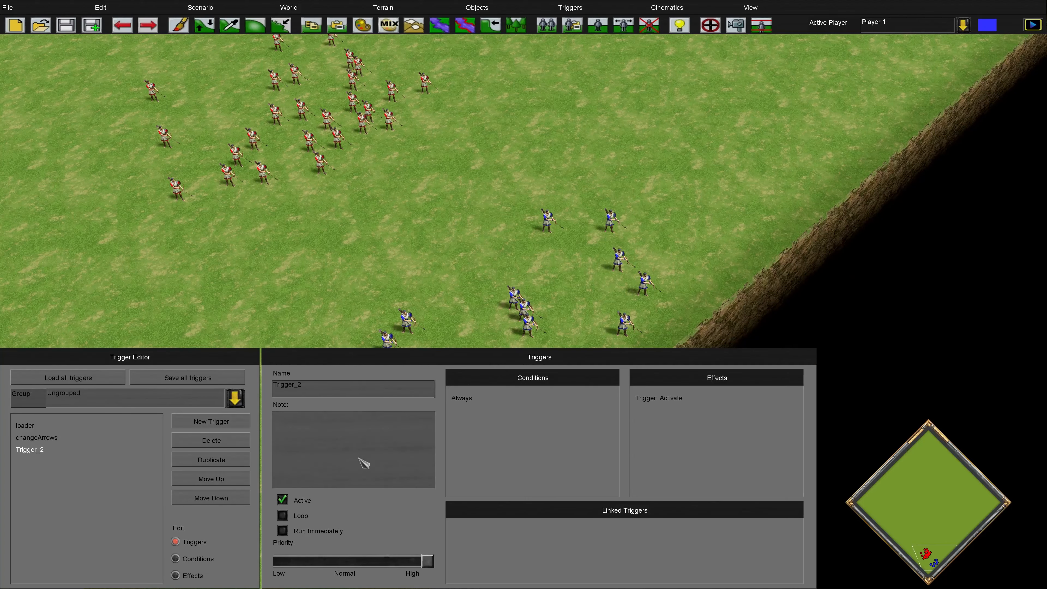
{"action": "left_click_drag", "start_coordinate": [380, 388], "coordinate": [257, 379]}
{"action": "type", "text": "makeSearch"}
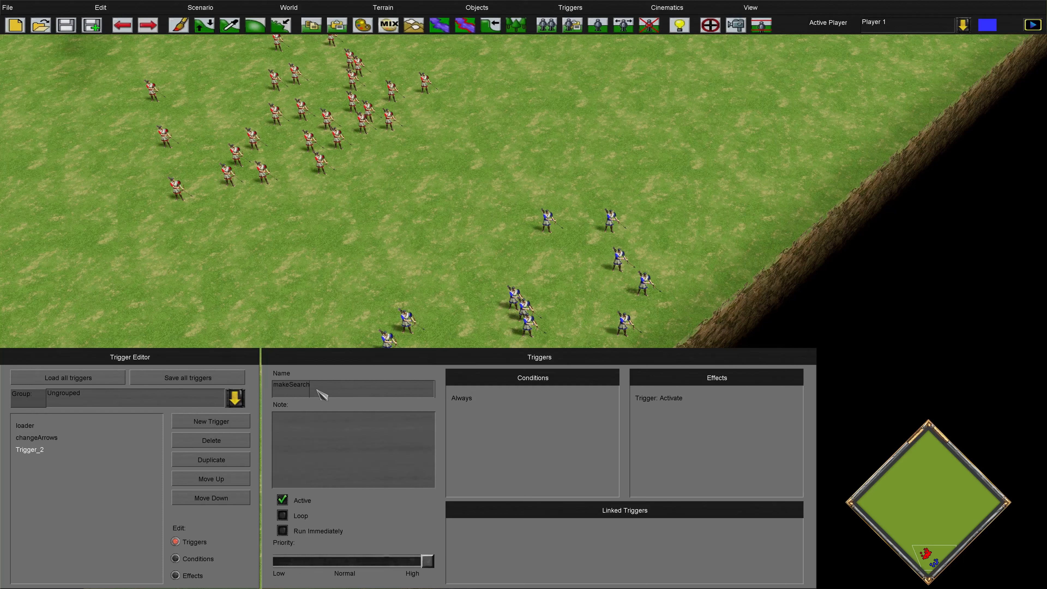
{"action": "type", "text": "able"}
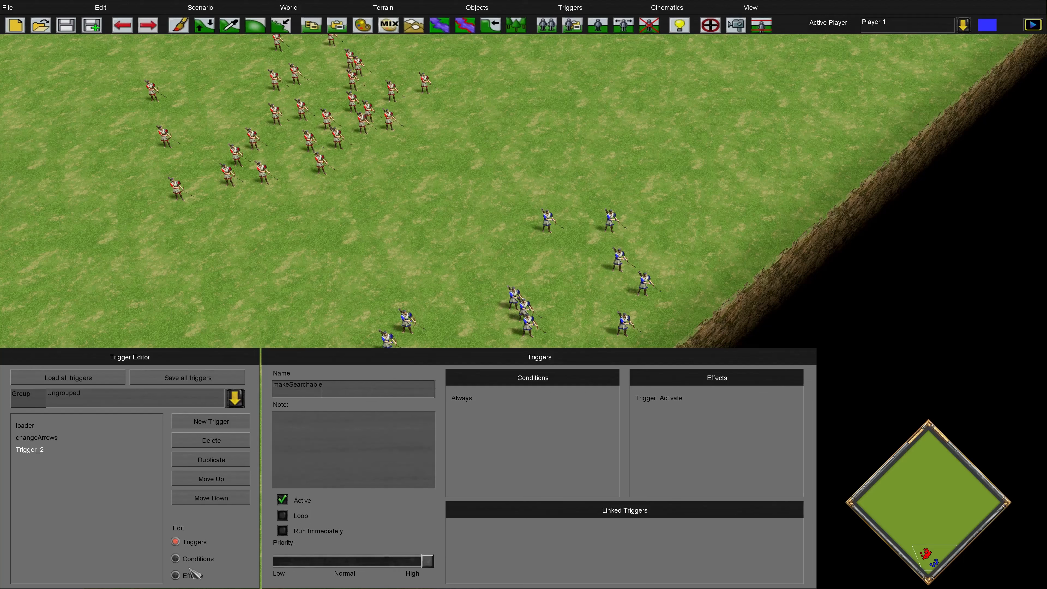
{"action": "left_click", "coordinate": [193, 576]}
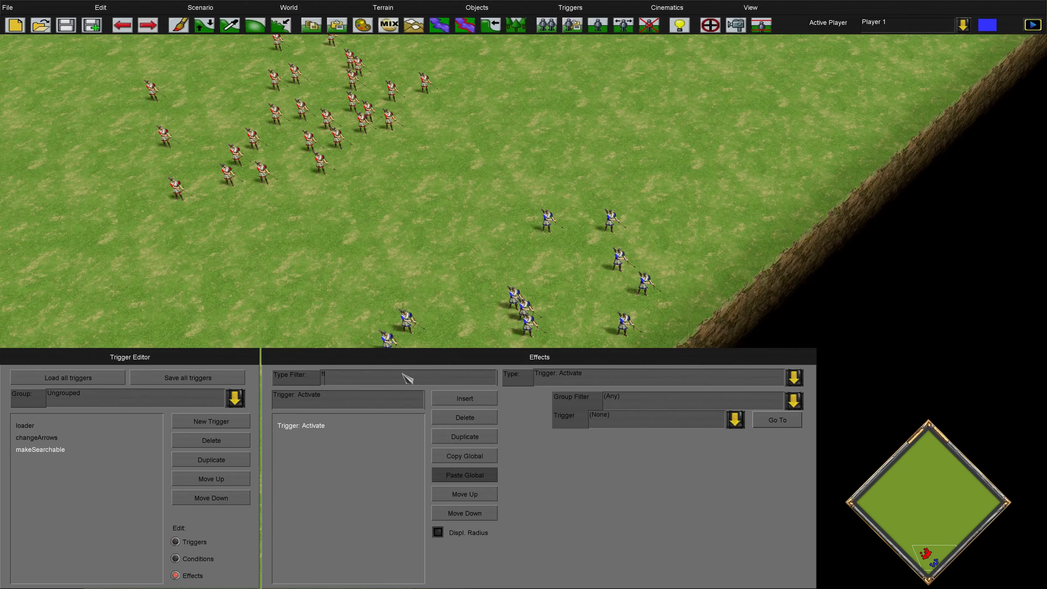
Set the effect to Protounit: Set Flag with unit type ProjectileArrowFlaming and flag KBTracked.
{"action": "left_click", "coordinate": [627, 377]}
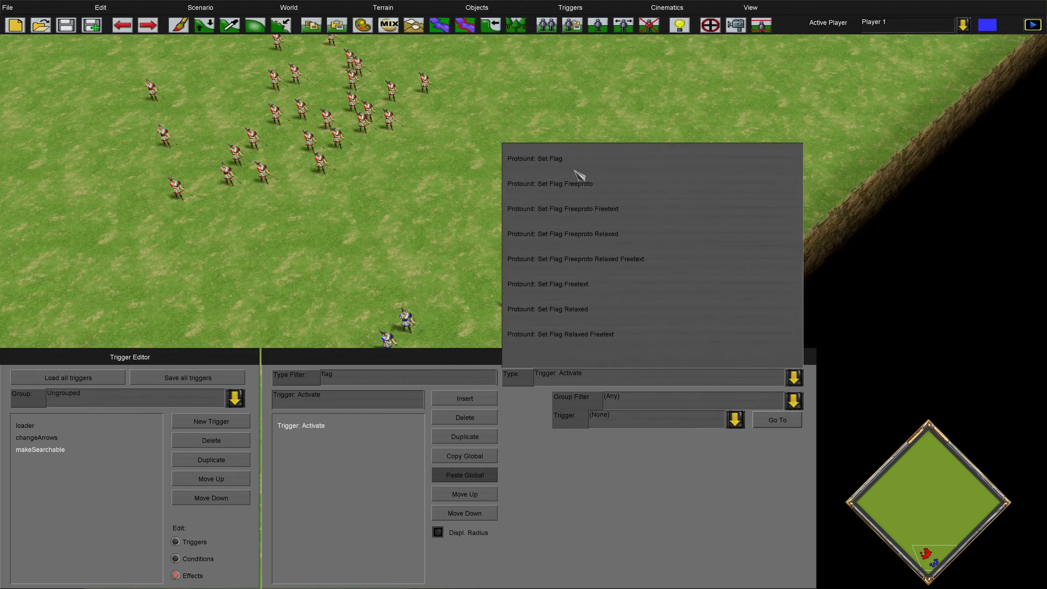
{"action": "left_click", "coordinate": [581, 156]}
{"action": "scroll", "coordinate": [612, 409], "scroll_direction": "down", "scroll_amount": 1}
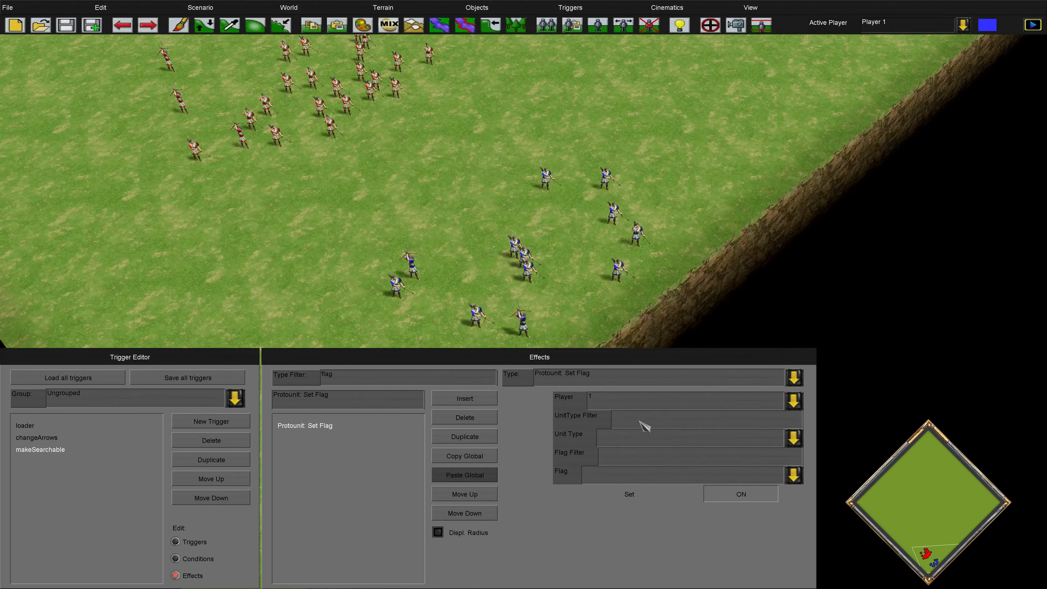
{"action": "left_click", "coordinate": [643, 424]}
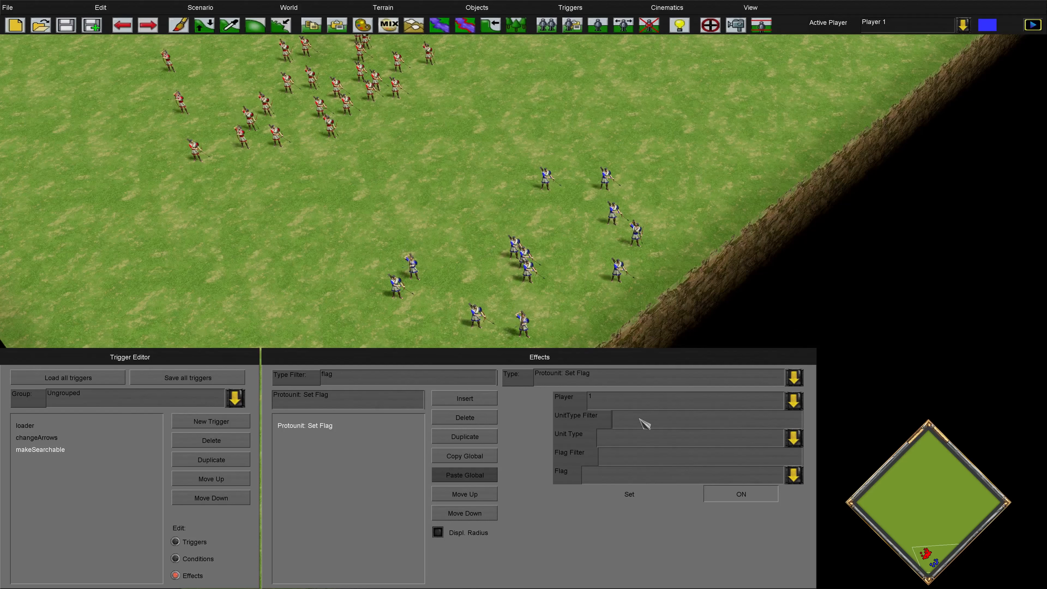
{"action": "type", "text": "projectileA"}
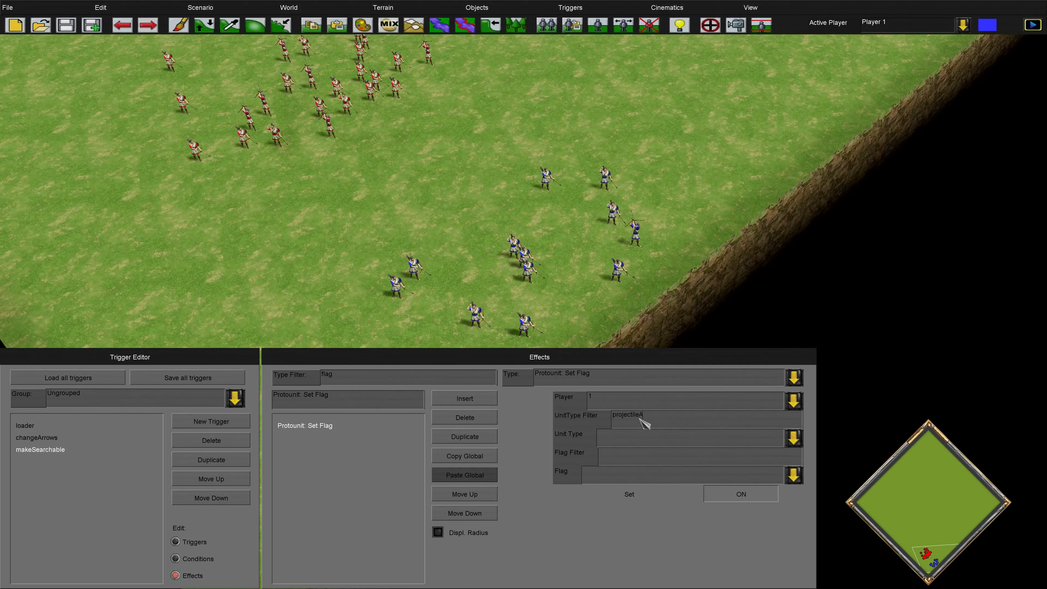
{"action": "type", "text": "rrowFl"}
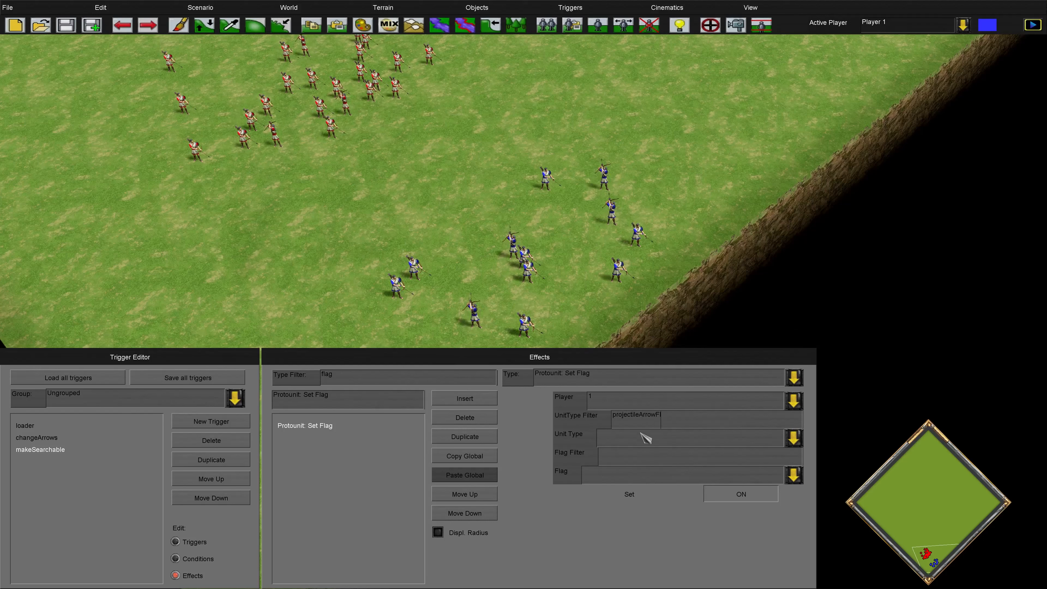
{"action": "left_click", "coordinate": [643, 436]}
{"action": "left_click", "coordinate": [651, 463]}
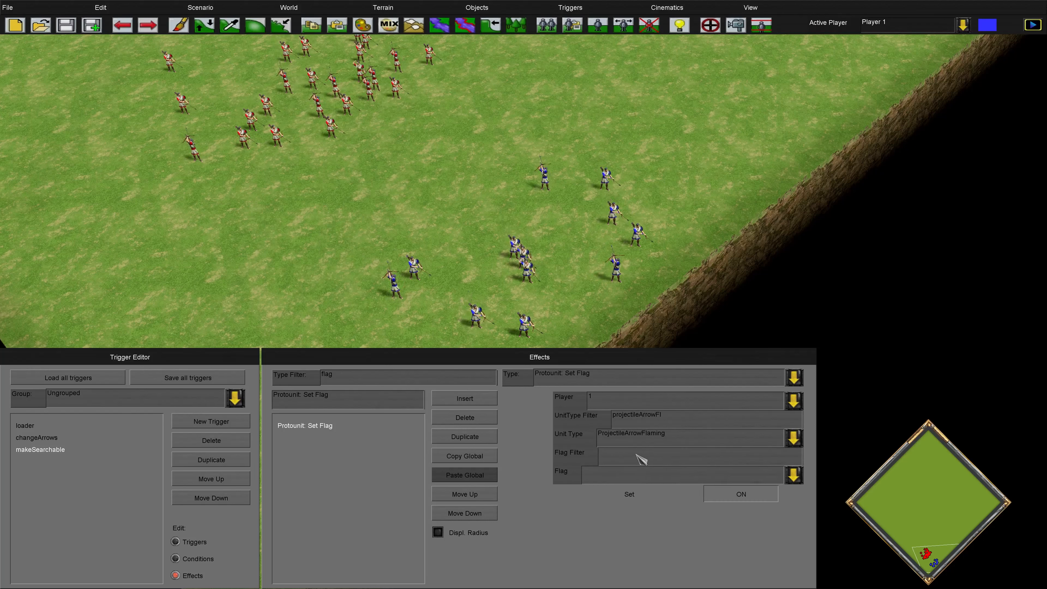
{"action": "type", "text": "kb"}
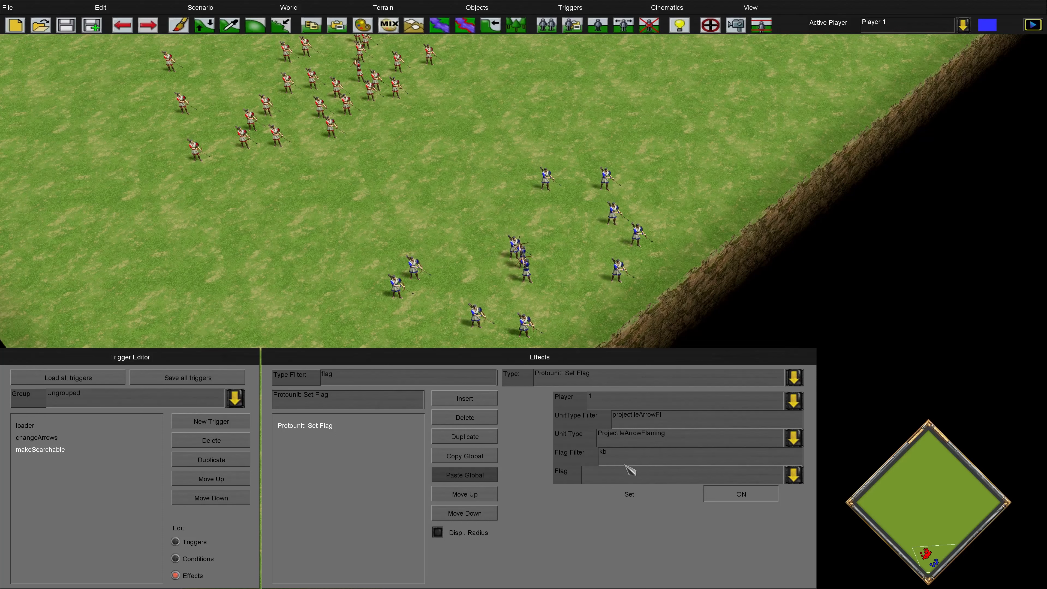
{"action": "type", "text": "T"}
{"action": "left_click", "coordinate": [635, 478]}
{"action": "left_click", "coordinate": [610, 500]}
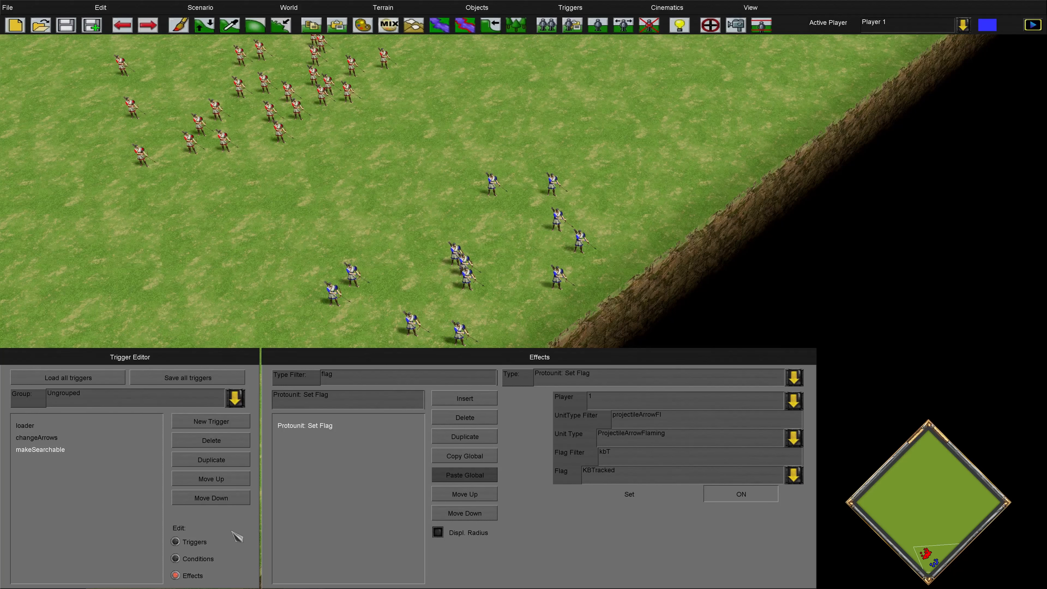
Playtest as player 1 on Standard, sending the Anubites and right-hand blue group against red archers.
{"action": "left_click", "coordinate": [205, 543]}
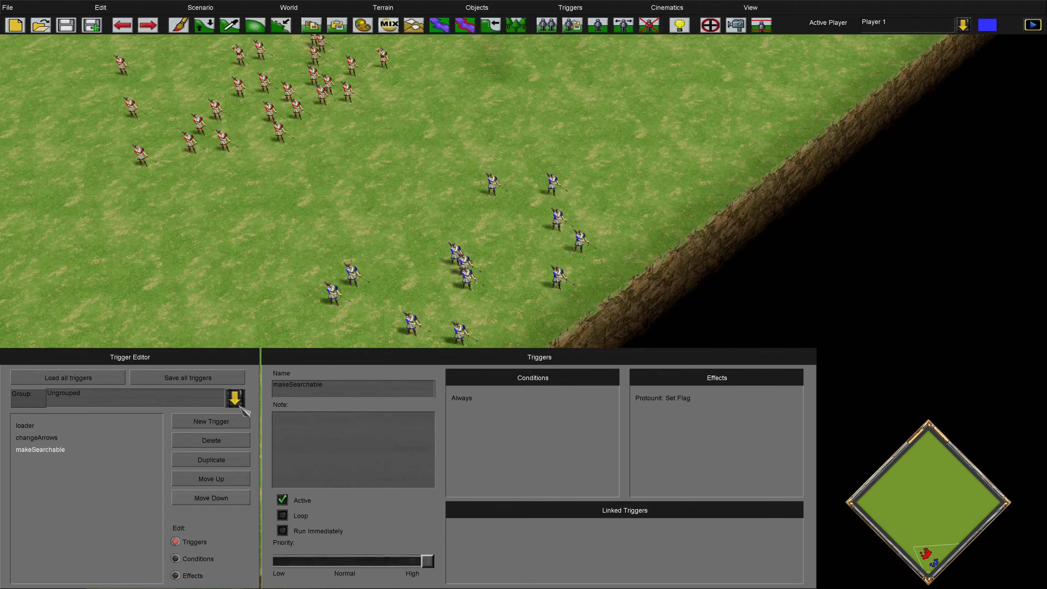
{"action": "left_click", "coordinate": [200, 7]}
{"action": "left_click", "coordinate": [245, 74]}
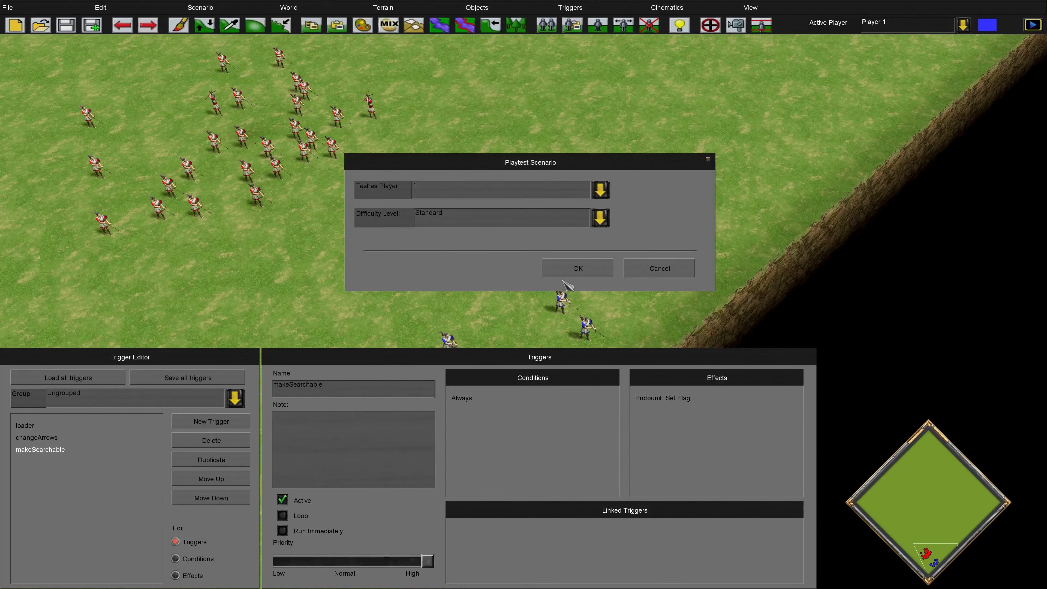
{"action": "left_click", "coordinate": [571, 273]}
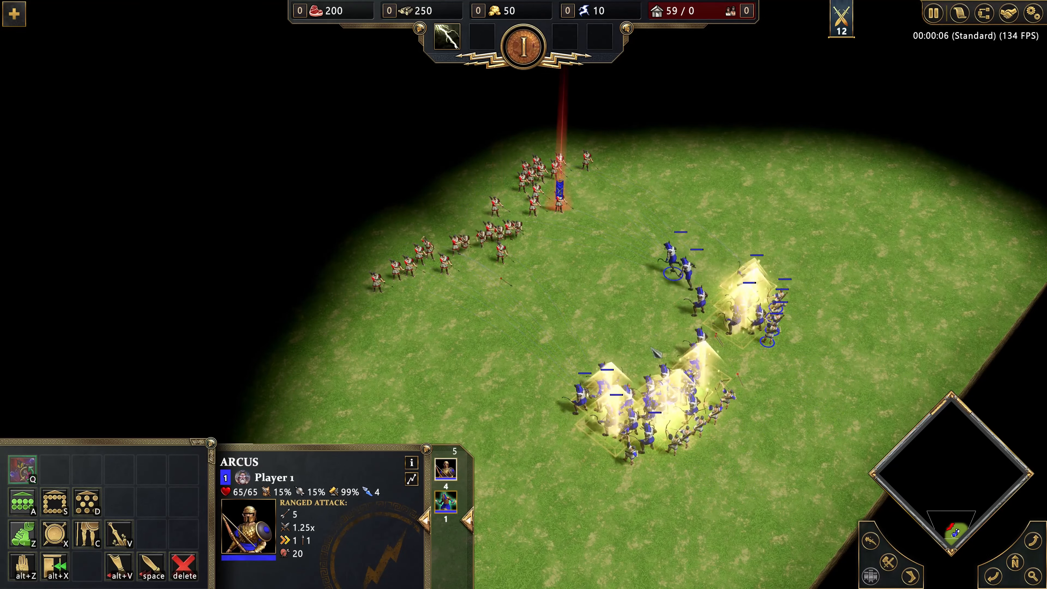
{"action": "right_click", "coordinate": [499, 210]}
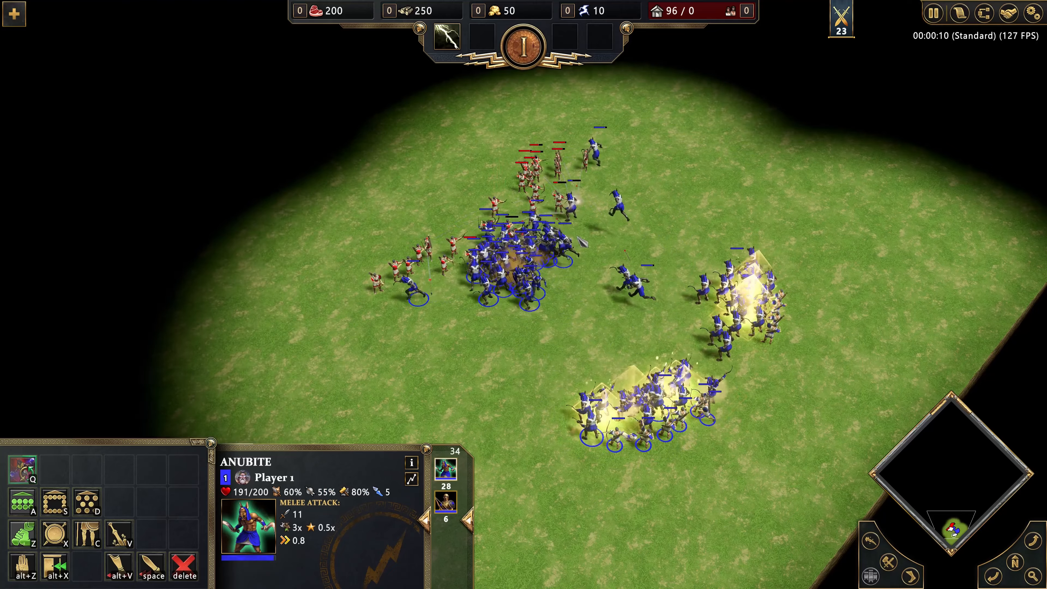
{"action": "left_click_drag", "start_coordinate": [678, 233], "coordinate": [797, 358]}
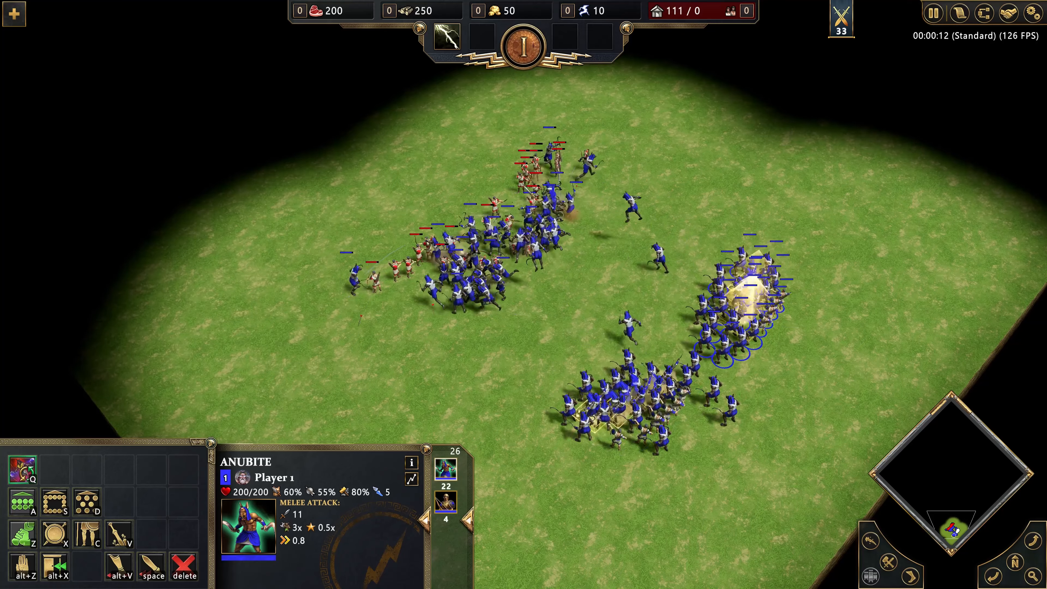
{"action": "right_click", "coordinate": [526, 185]}
Pause and quit the playtest back to the editor map.
{"action": "left_click", "coordinate": [933, 13]}
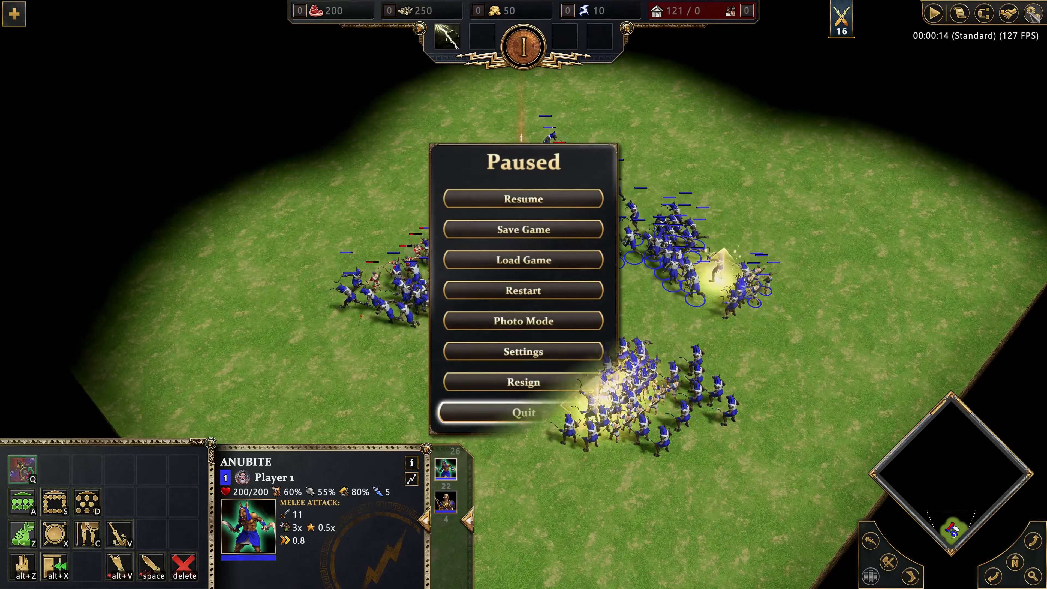
{"action": "left_click", "coordinate": [509, 415]}
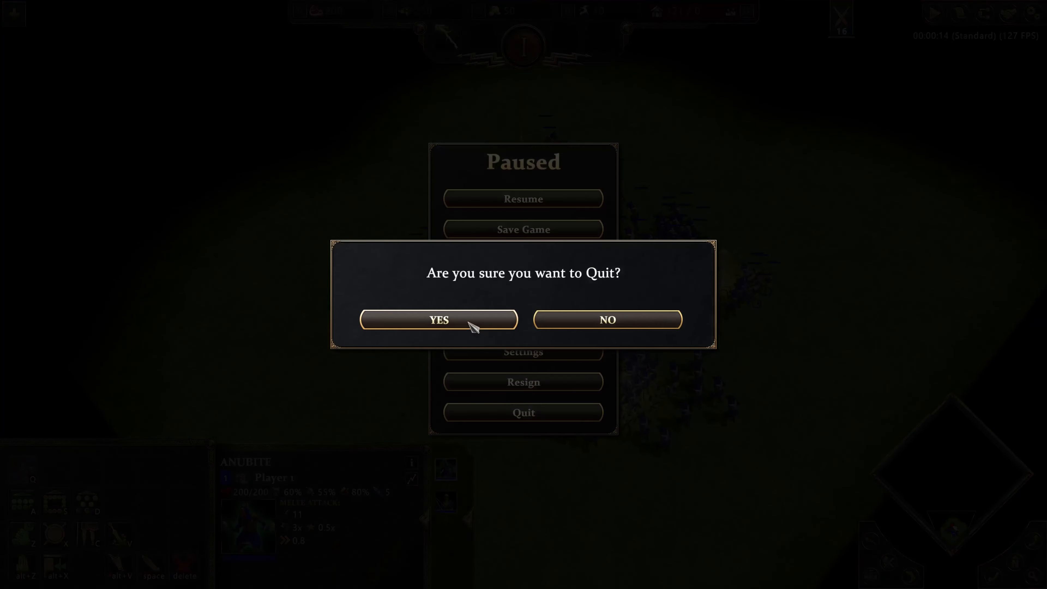
{"action": "left_click", "coordinate": [468, 323]}
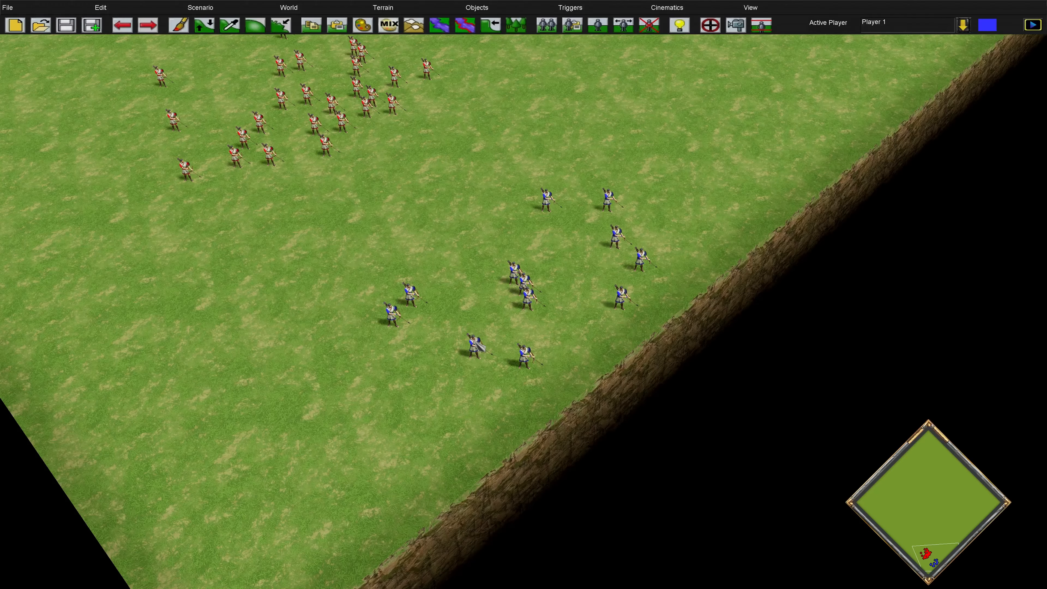
{"action": "key", "text": "Up"}
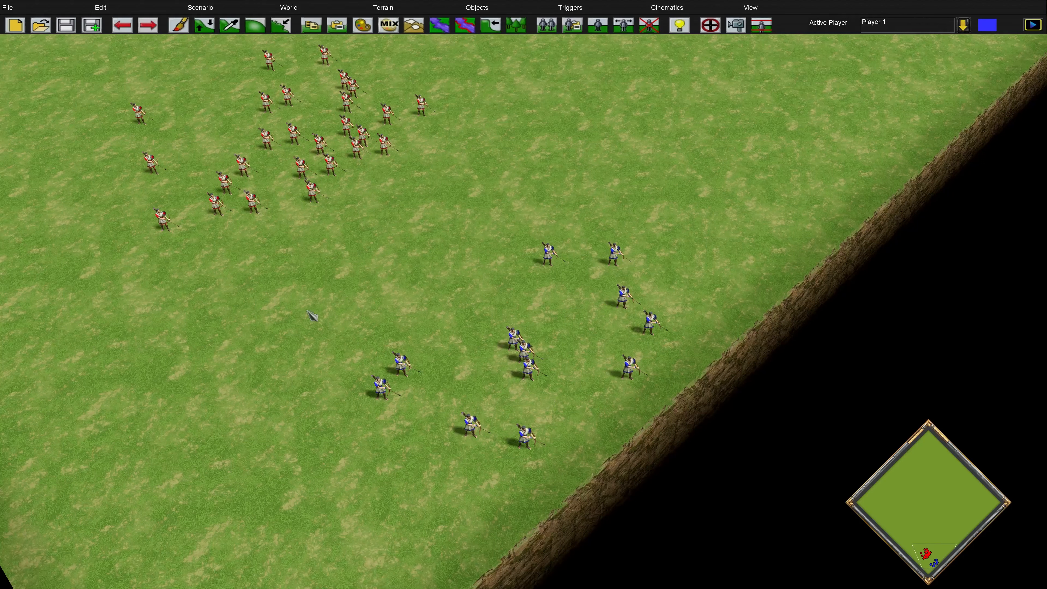
{"action": "scroll", "coordinate": [676, 262], "scroll_direction": "up", "scroll_amount": 2}
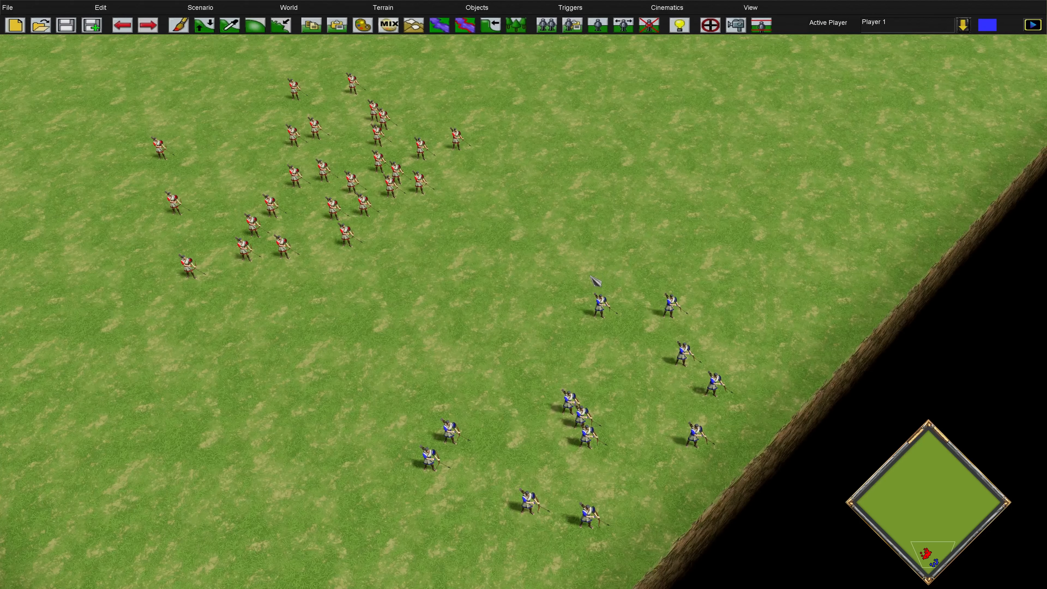